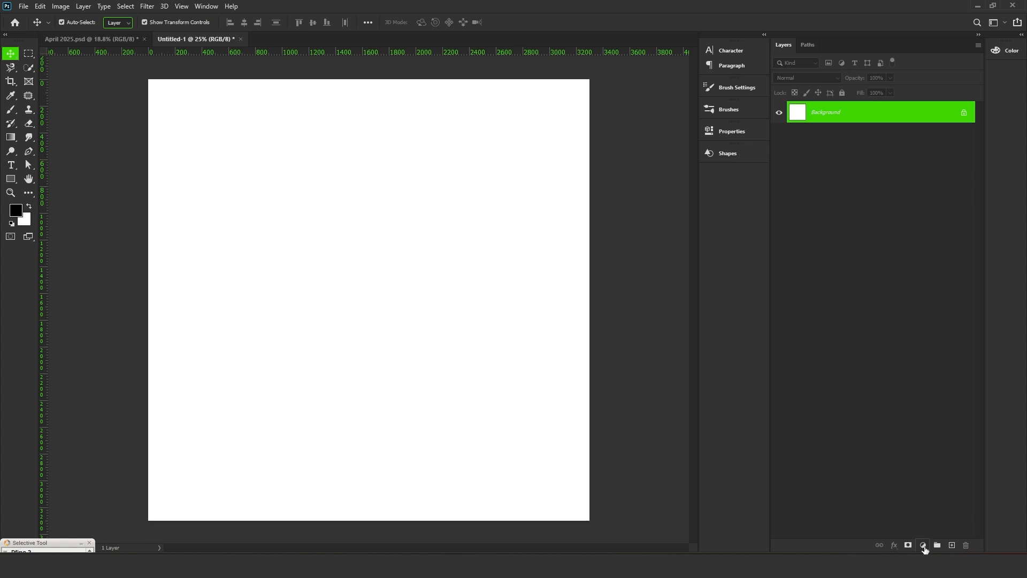
- Add a gradient fill layer above the background using the Foreground to Background preset from Basics
{"action": "left_click", "coordinate": [924, 546]}
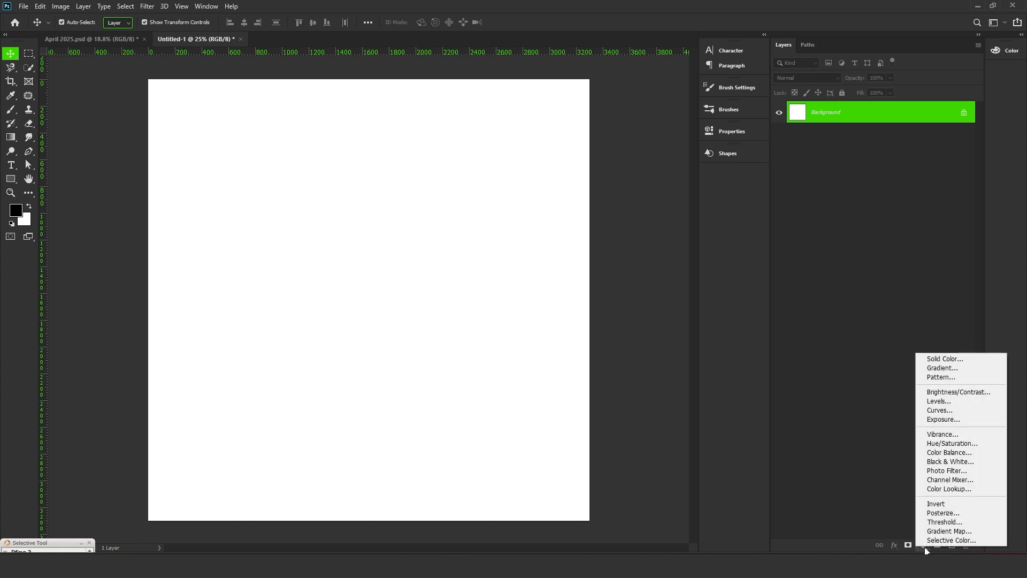
{"action": "left_click", "coordinate": [939, 368]}
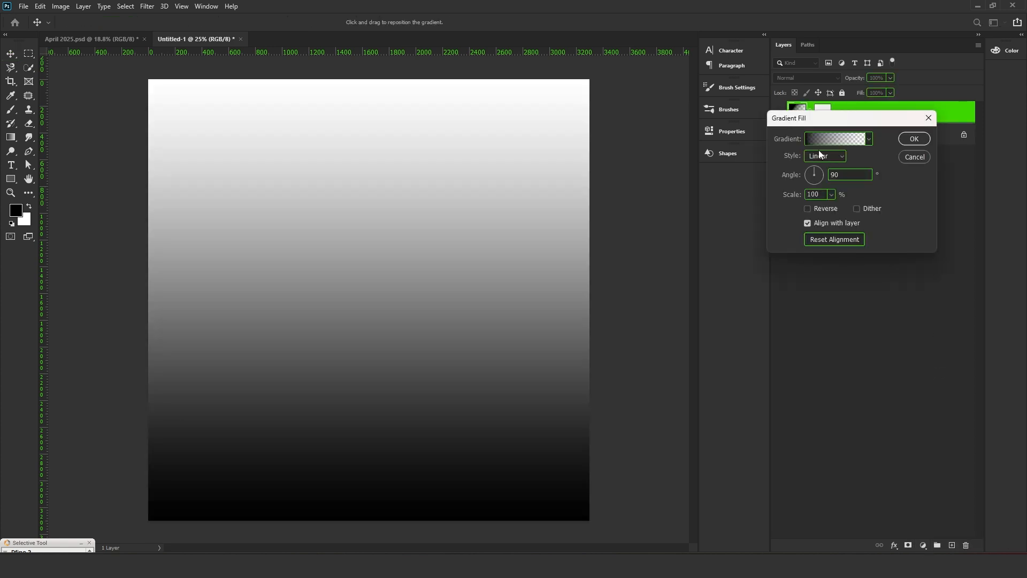
{"action": "left_click", "coordinate": [838, 140]}
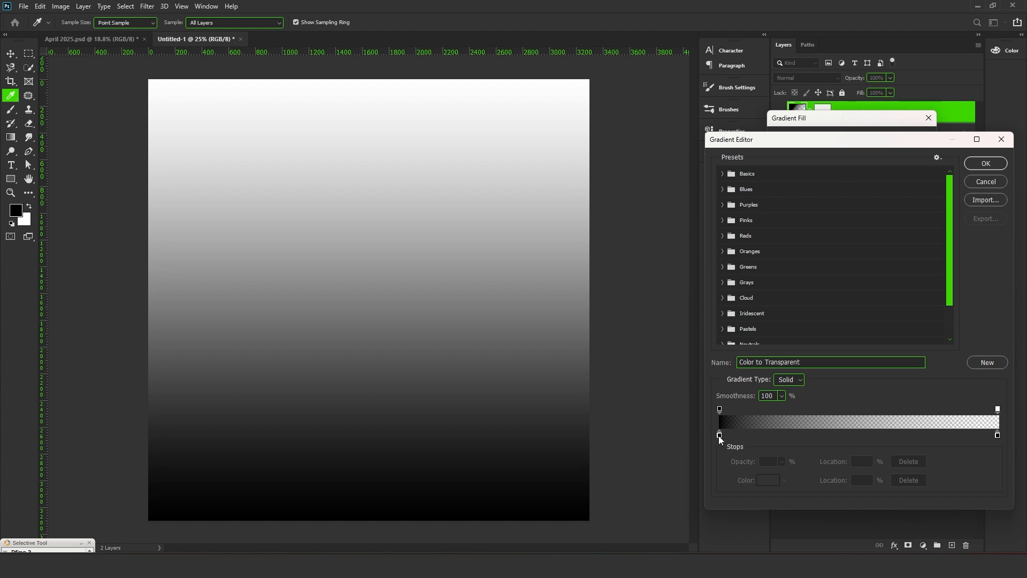
{"action": "left_click", "coordinate": [723, 174]}
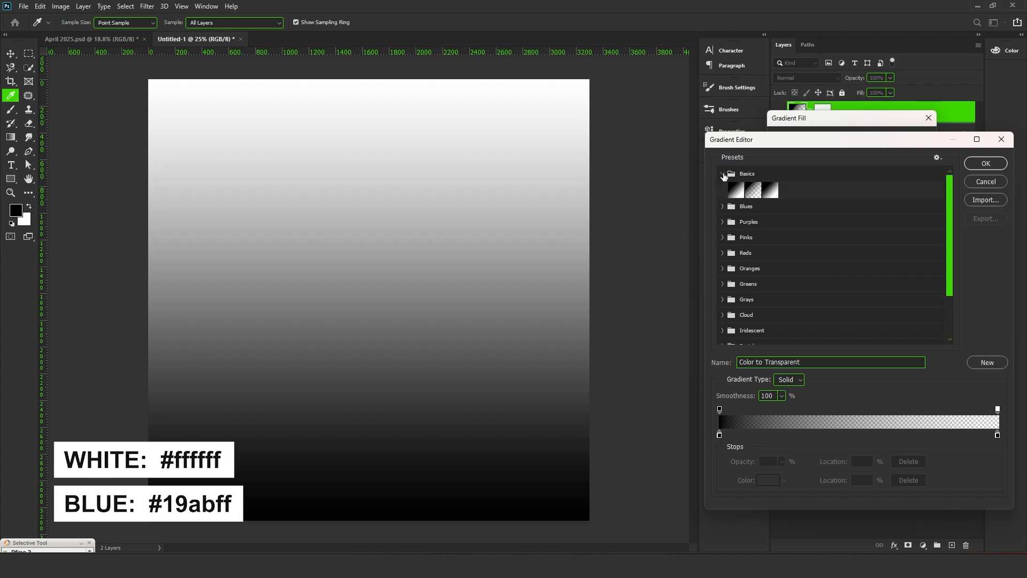
{"action": "left_click", "coordinate": [735, 190]}
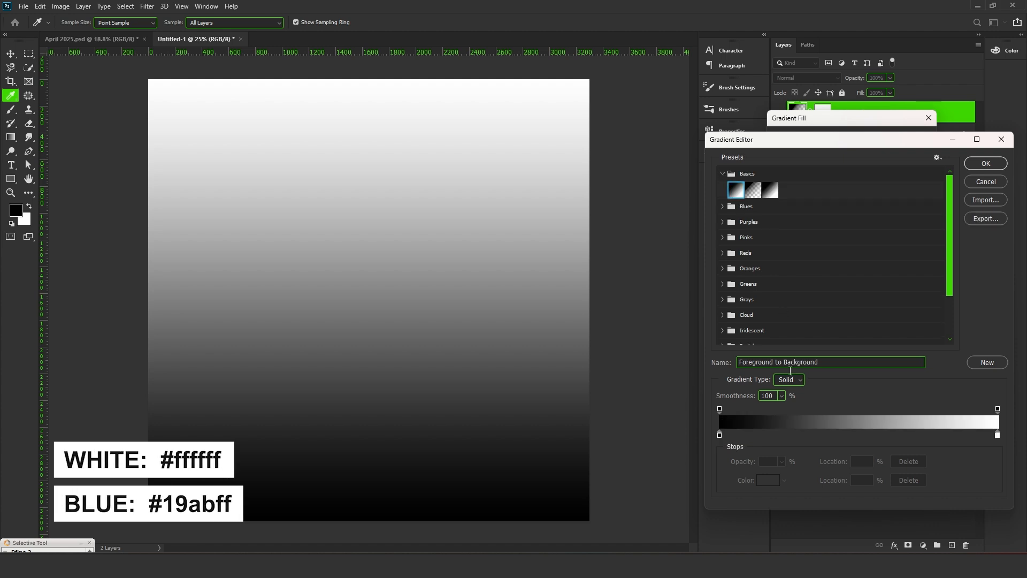
- Set the gradient's start stop to white ffffff and its end stop to blue 19abff
{"action": "double_click", "coordinate": [720, 436]}
{"action": "type", "text": "ffffff"}
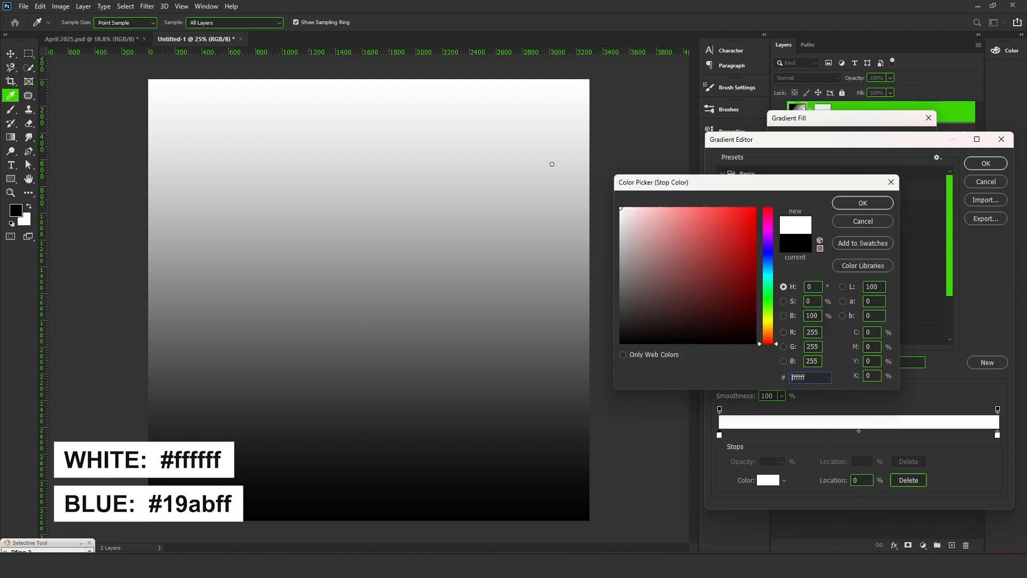
{"action": "left_click", "coordinate": [863, 203]}
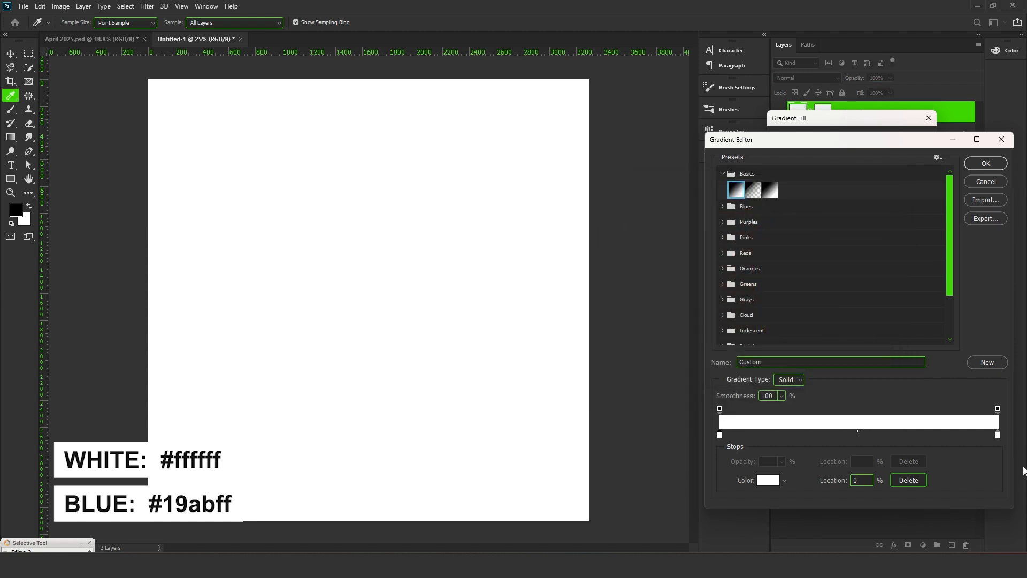
{"action": "double_click", "coordinate": [997, 435]}
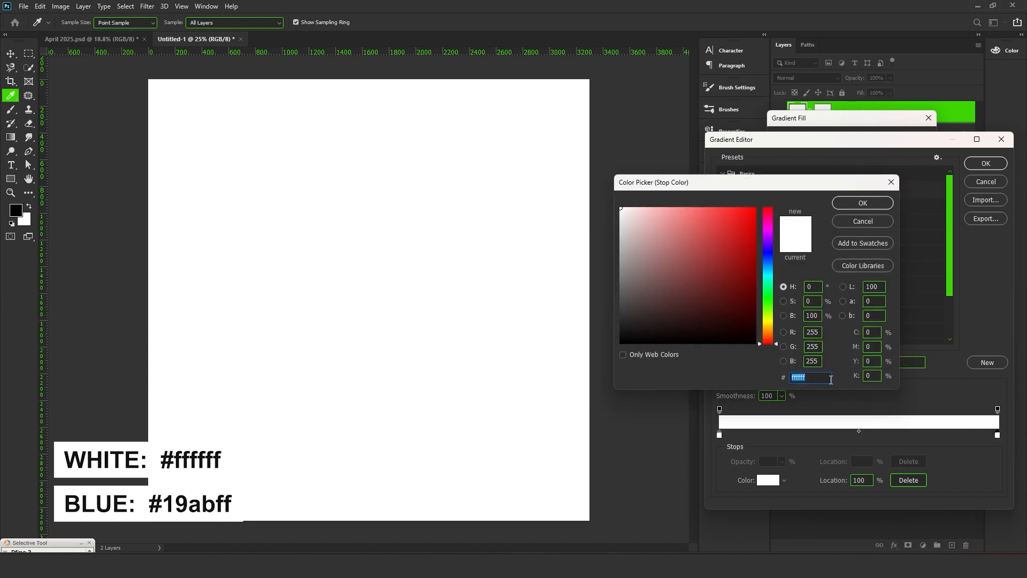
{"action": "type", "text": "19abff"}
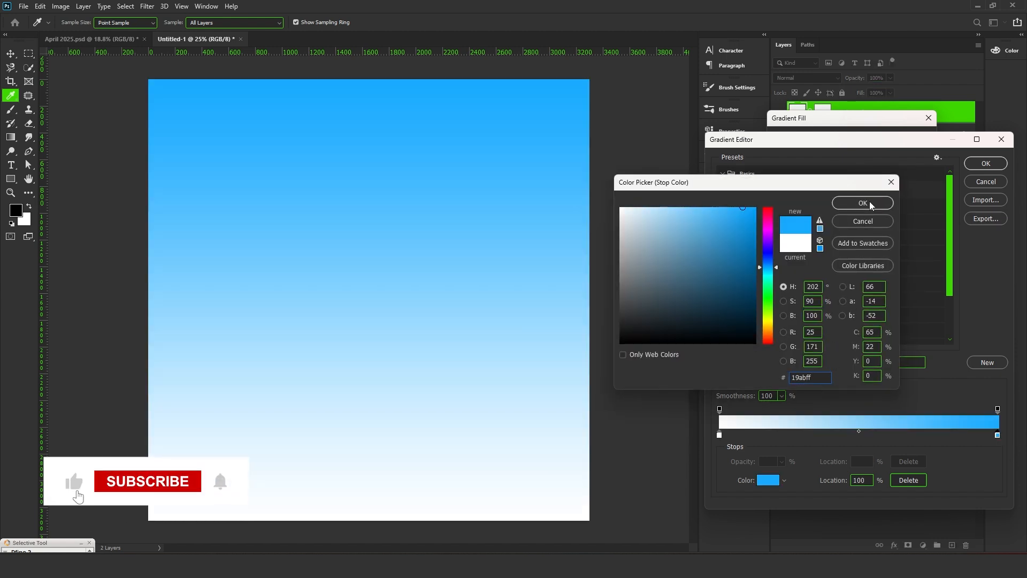
{"action": "left_click", "coordinate": [868, 202]}
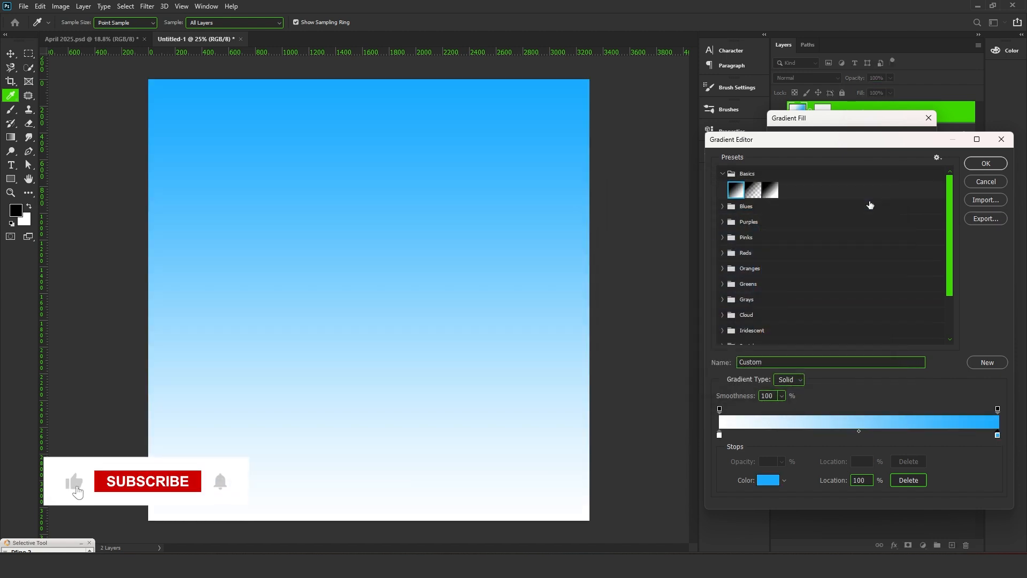
{"action": "left_click", "coordinate": [989, 164]}
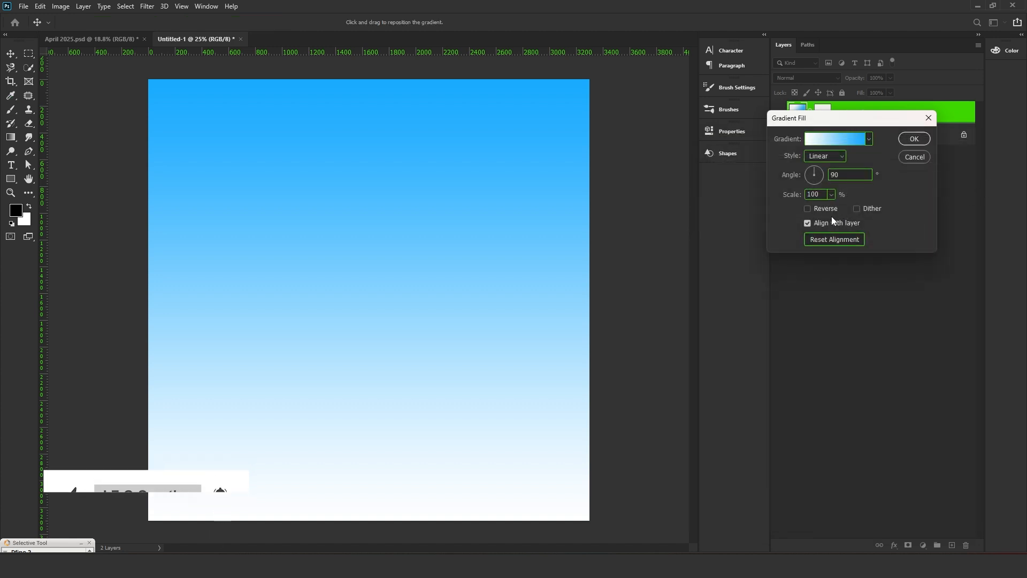
- Reverse the gradient so it runs from white above to blue below, and apply the fill
{"action": "left_click", "coordinate": [808, 208]}
{"action": "left_click", "coordinate": [808, 208]}
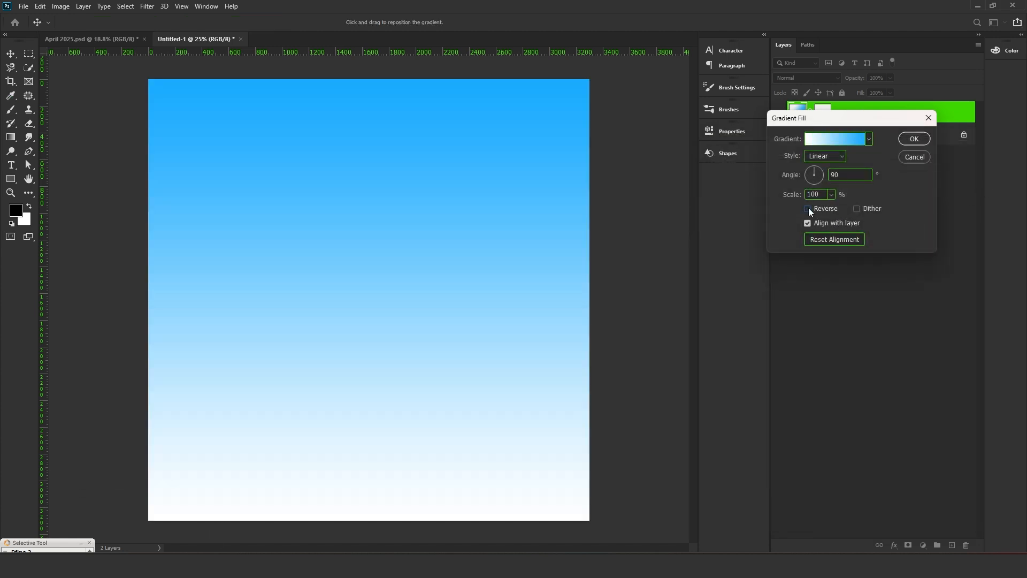
{"action": "left_click", "coordinate": [808, 208]}
{"action": "double_click", "coordinate": [808, 208]}
{"action": "left_click", "coordinate": [808, 208]}
{"action": "left_click", "coordinate": [808, 208]}
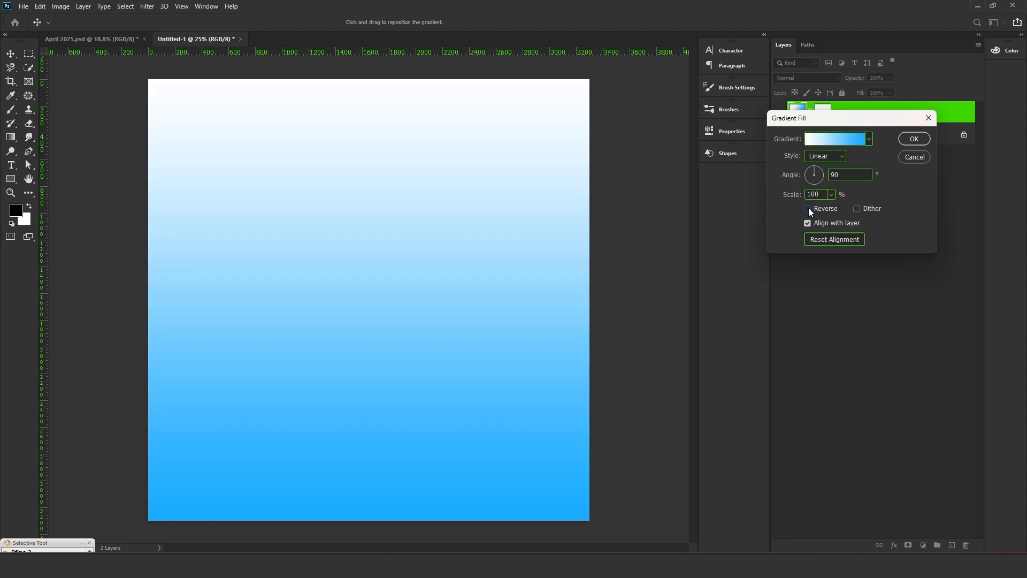
{"action": "double_click", "coordinate": [808, 207]}
{"action": "left_click", "coordinate": [808, 207]}
{"action": "left_click", "coordinate": [808, 208]}
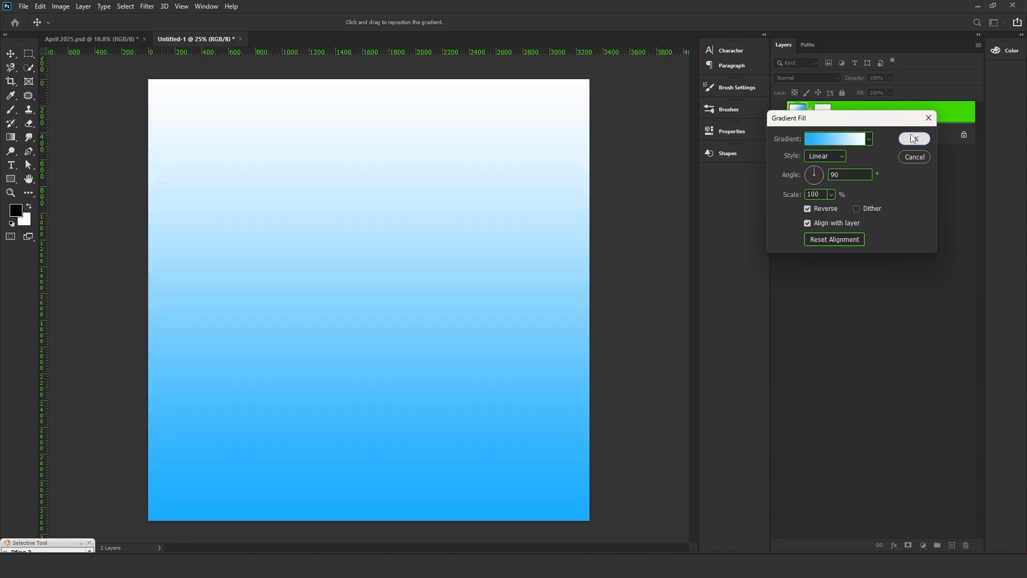
{"action": "left_click", "coordinate": [914, 138]}
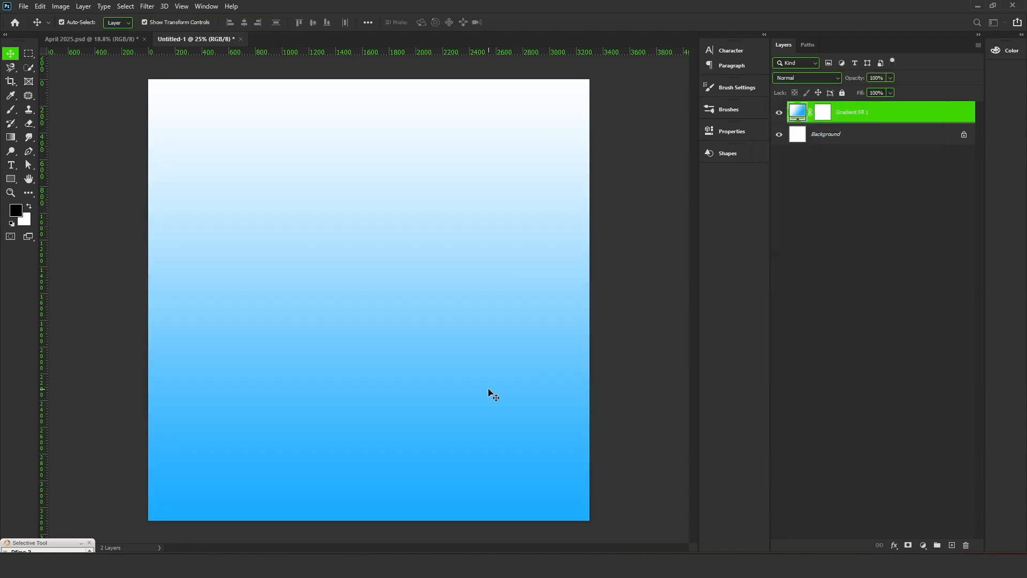
- Add a text layer reading "April" on the canvas
{"action": "left_click", "coordinate": [10, 165]}
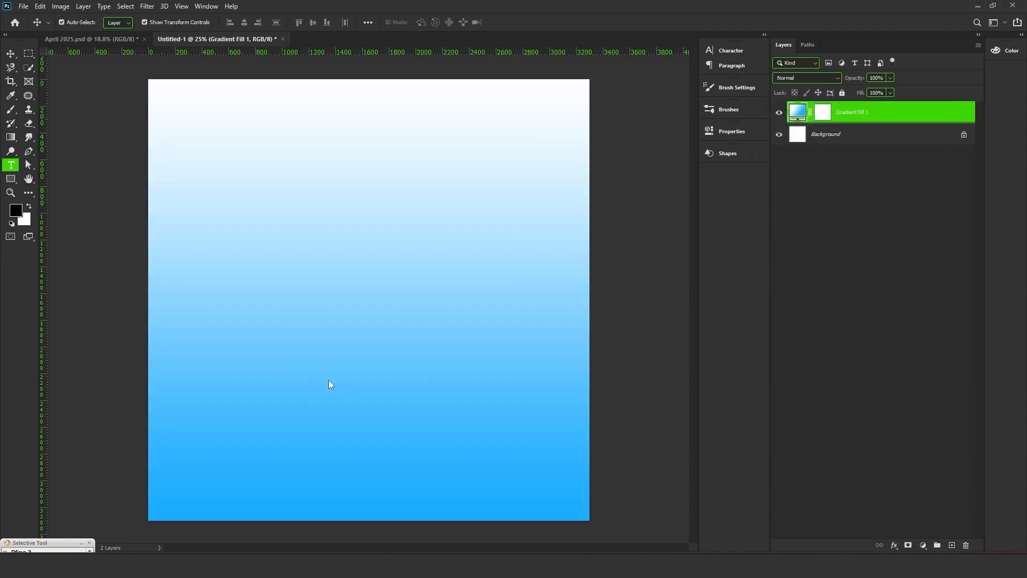
{"action": "left_click", "coordinate": [310, 325]}
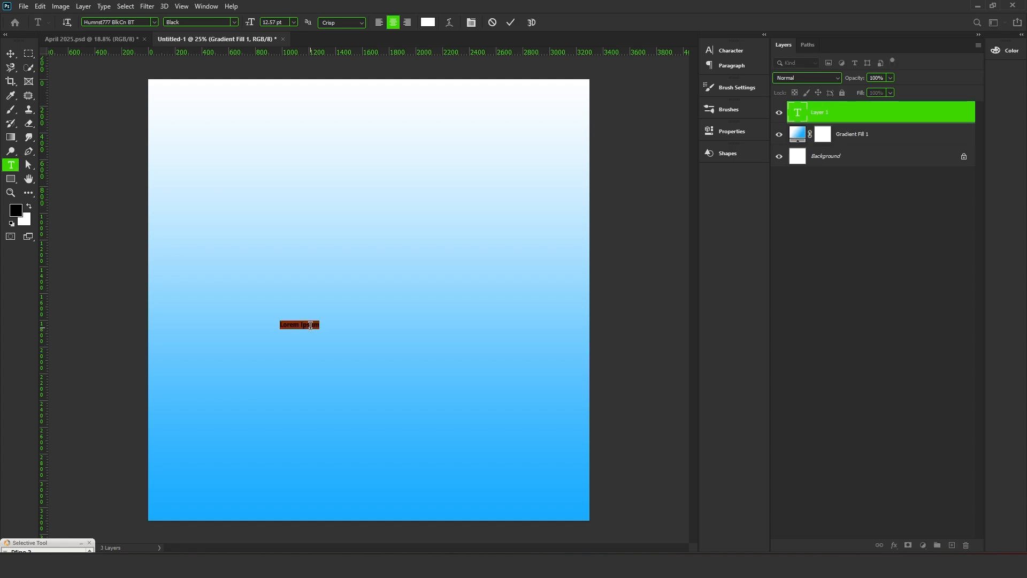
{"action": "type", "text": "April"}
- Enlarge the April text to about 264.57 pt and set it in All Caps
{"action": "key", "text": "ctrl+a"}
{"action": "key", "text": "ctrl+t"}
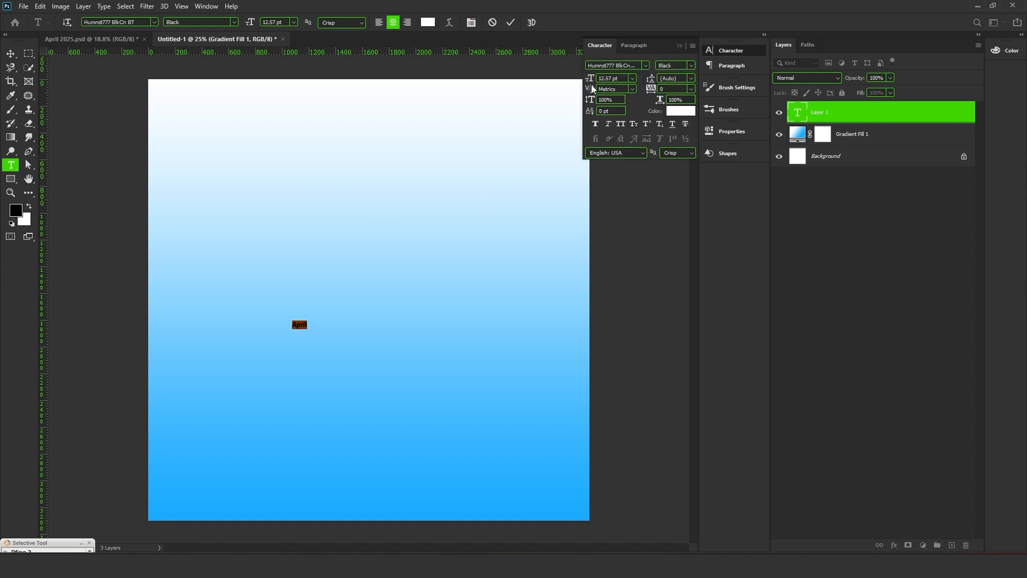
{"action": "left_click_drag", "start_coordinate": [588, 80], "coordinate": [712, 99]}
{"action": "left_click", "coordinate": [512, 22]}
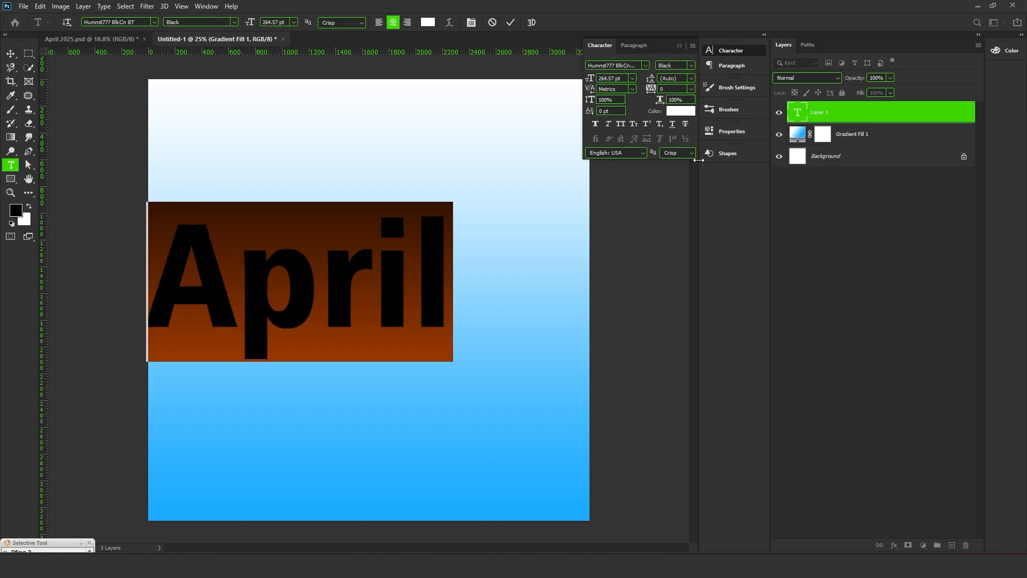
{"action": "left_click", "coordinate": [622, 125]}
{"action": "left_click", "coordinate": [510, 23]}
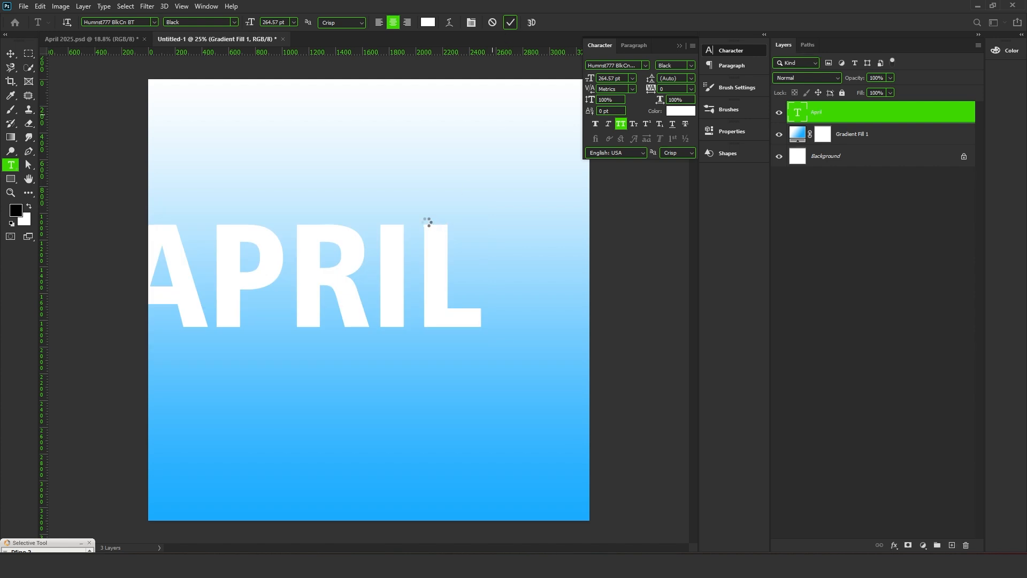
- Duplicate the APRIL text layer above the original and reduce the copy to the single letter A
{"action": "key", "text": "v"}
{"action": "left_click_drag", "start_coordinate": [271, 285], "coordinate": [340, 291]}
{"action": "key", "text": "t"}
{"action": "double_click", "coordinate": [310, 289]}
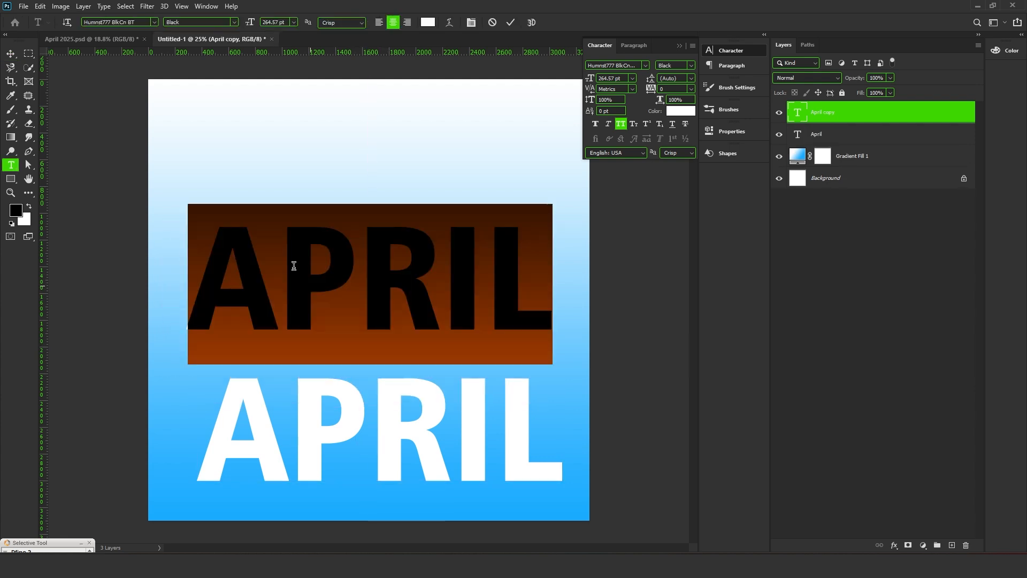
{"action": "left_click", "coordinate": [292, 265]}
{"action": "left_click", "coordinate": [615, 271], "text": "shift"}
{"action": "key", "text": "BackSpace"}
{"action": "key", "text": "ctrl+Return"}
{"action": "key", "text": "v"}
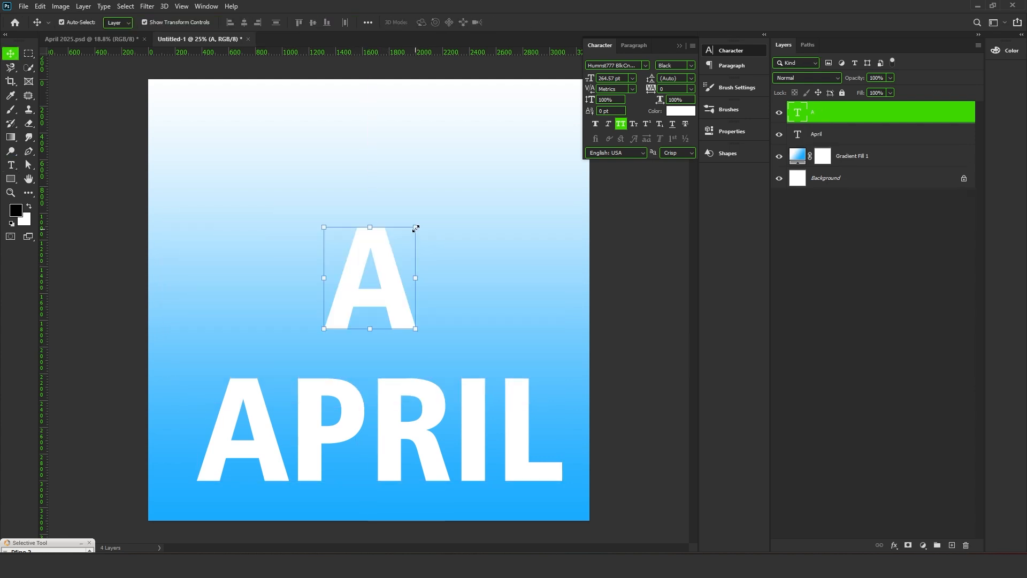
- Scale the separate letter A up to about 459.85 pt and position it centrally above the APRIL text
{"action": "left_click_drag", "start_coordinate": [458, 187], "coordinate": [528, 111]}
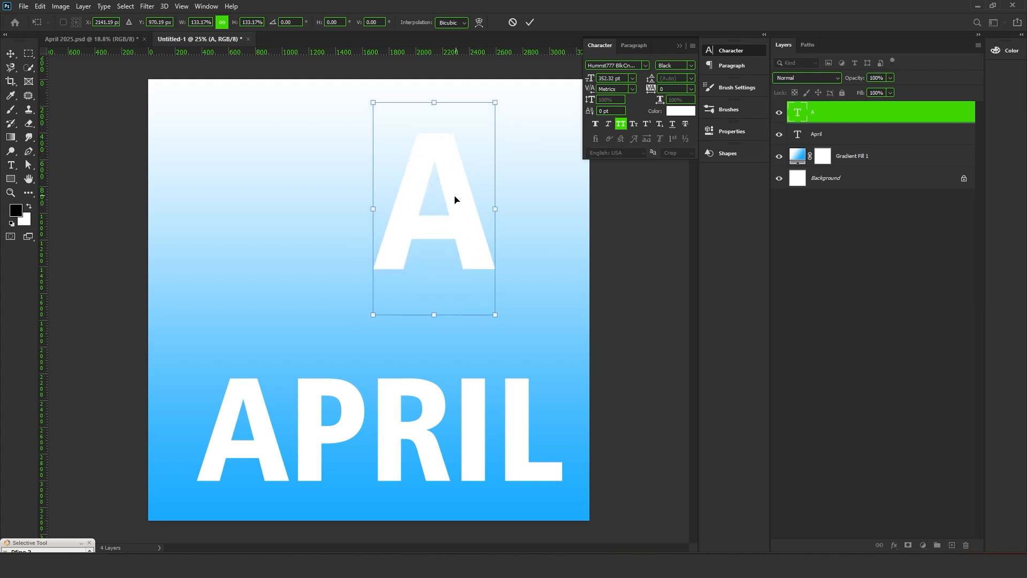
{"action": "key", "text": "Return"}
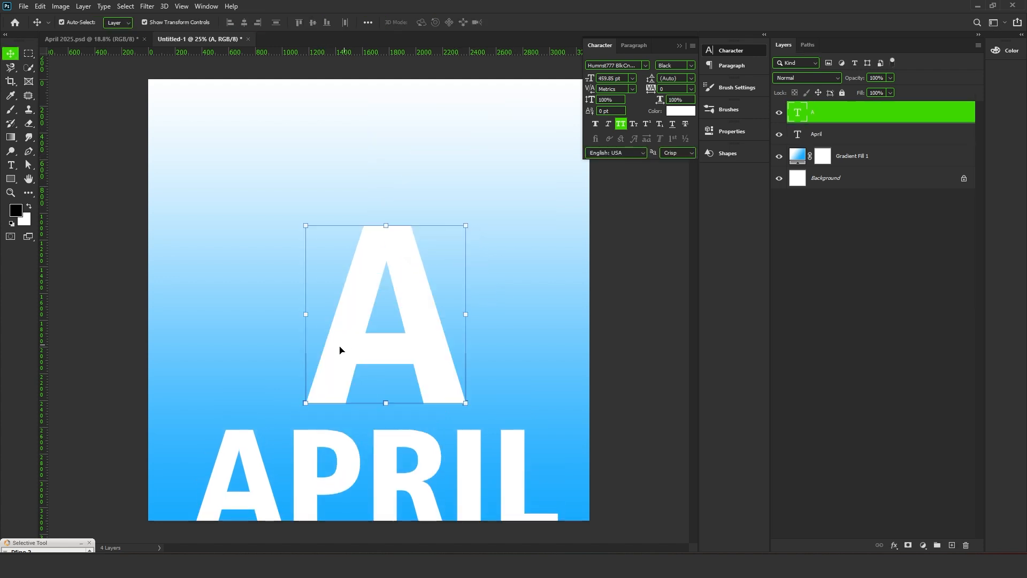
{"action": "left_click_drag", "start_coordinate": [340, 349], "coordinate": [338, 352]}
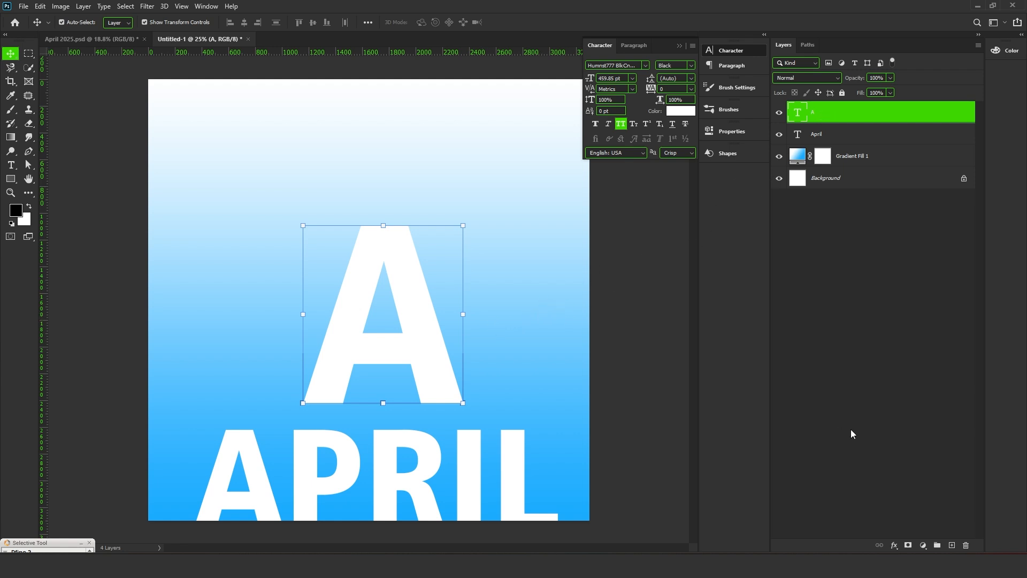
- Add a drop shadow to the large A and set its color to dark teal 07697c
{"action": "left_click", "coordinate": [894, 545]}
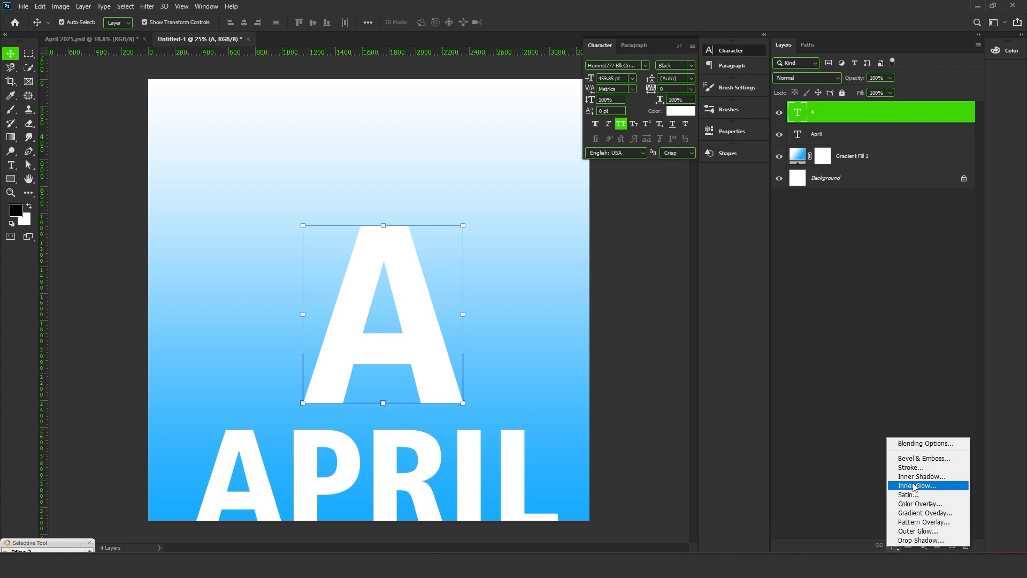
{"action": "left_click", "coordinate": [904, 541]}
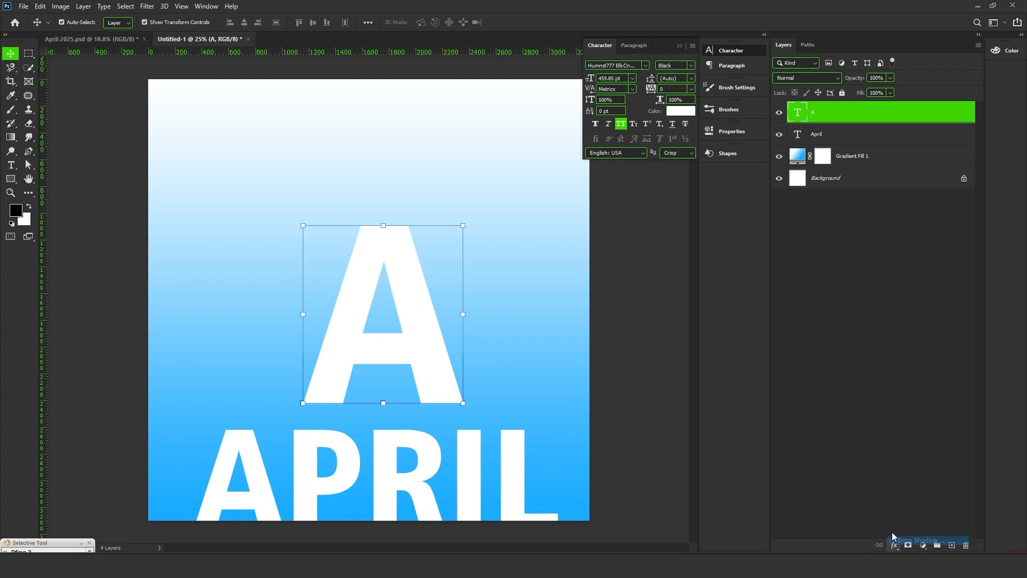
{"action": "left_click_drag", "start_coordinate": [730, 99], "coordinate": [676, 122]}
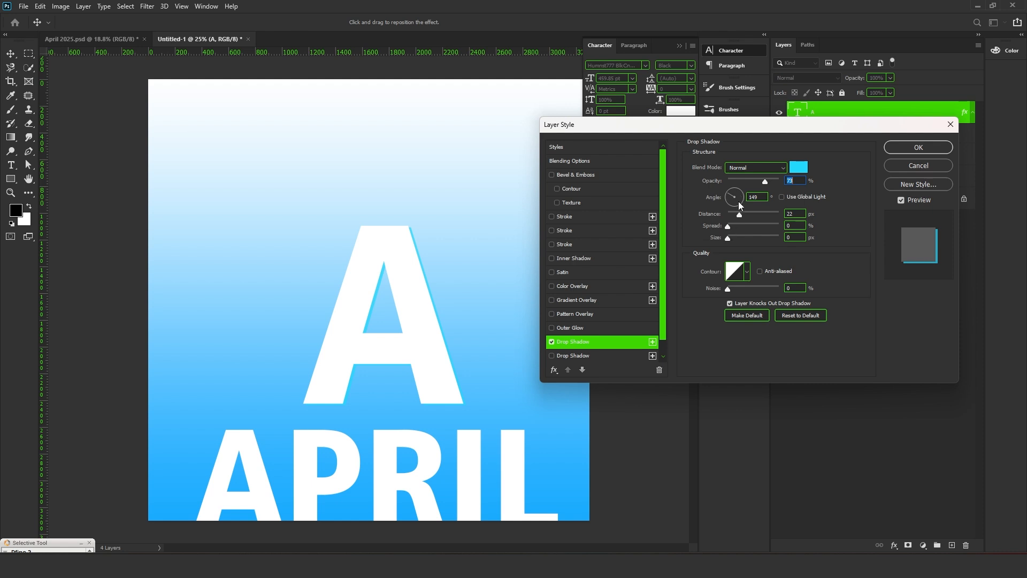
{"action": "left_click", "coordinate": [798, 167]}
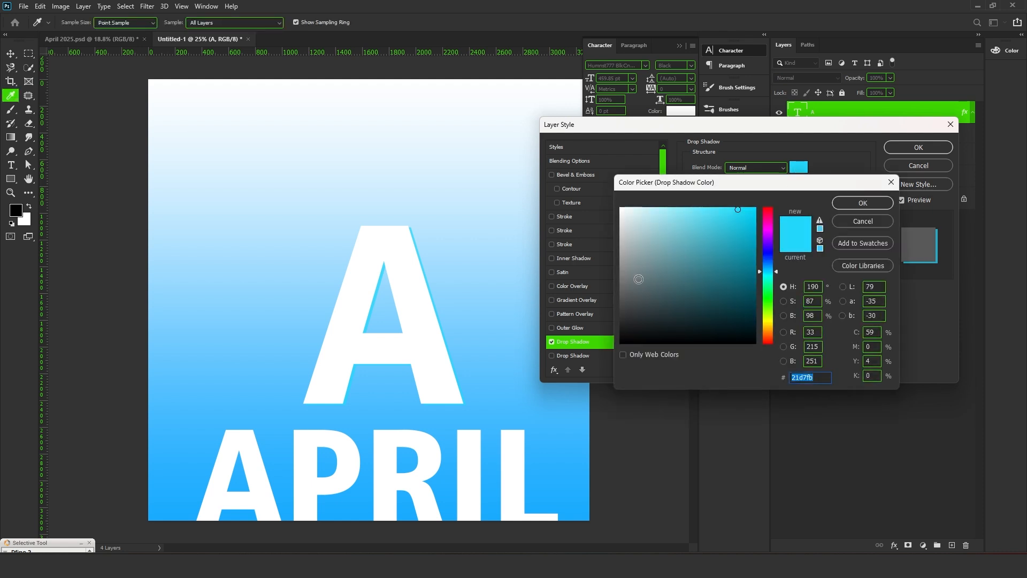
{"action": "left_click_drag", "start_coordinate": [739, 275], "coordinate": [749, 276]}
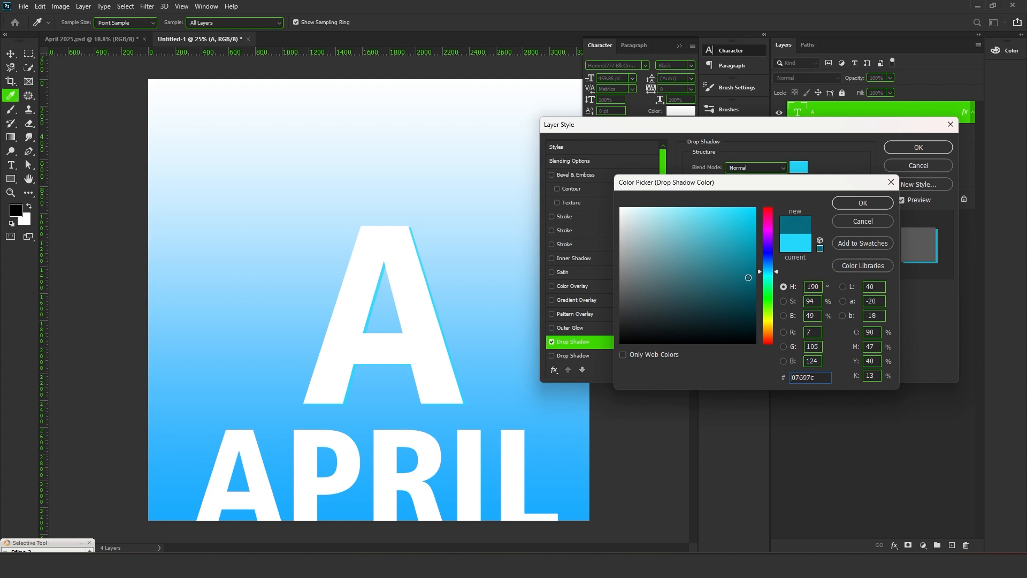
{"action": "key", "text": "Return"}
- Set the A's drop shadow to a distance of 85 px and an angle of 0°, and apply it
{"action": "left_click_drag", "start_coordinate": [750, 213], "coordinate": [763, 215]}
{"action": "double_click", "coordinate": [755, 197]}
{"action": "type", "text": "0"}
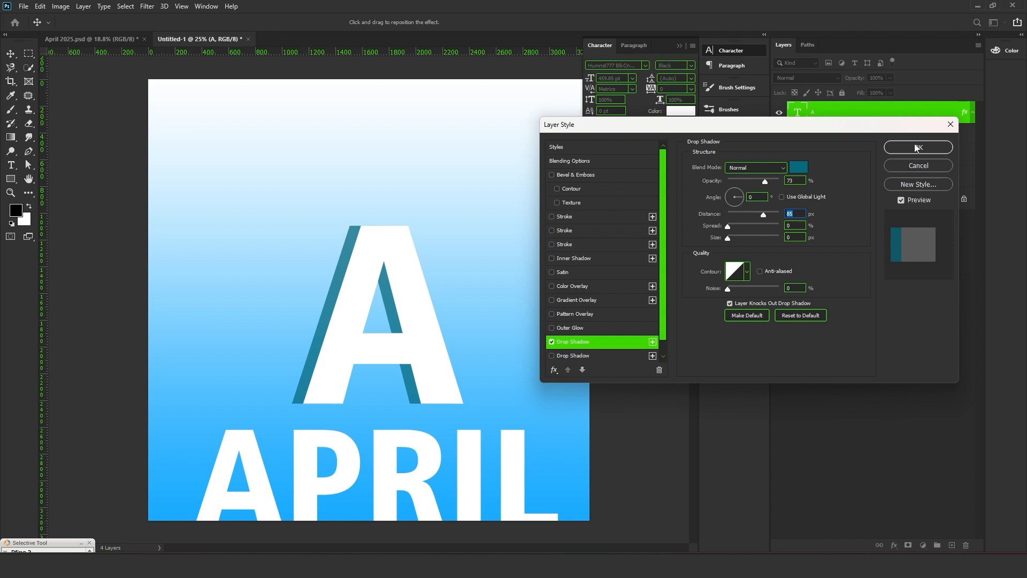
{"action": "left_click", "coordinate": [917, 147]}
- Place the shadowed A near the canvas's left side, duplicate it beside the original, and change the copy to P
{"action": "mouse_move", "coordinate": [406, 318]}
{"action": "left_mouse_down"}
{"action": "mouse_move", "coordinate": [288, 317]}
{"action": "mouse_move", "coordinate": [426, 315]}
{"action": "left_mouse_up"}
{"action": "key", "text": "t"}
{"action": "double_click", "coordinate": [425, 310]}
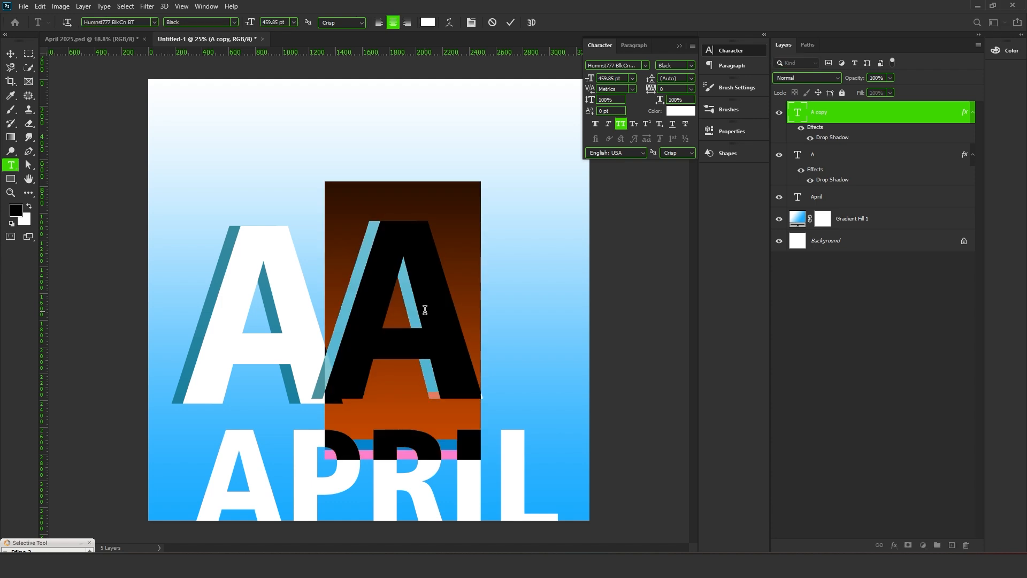
{"action": "type", "text": "P"}
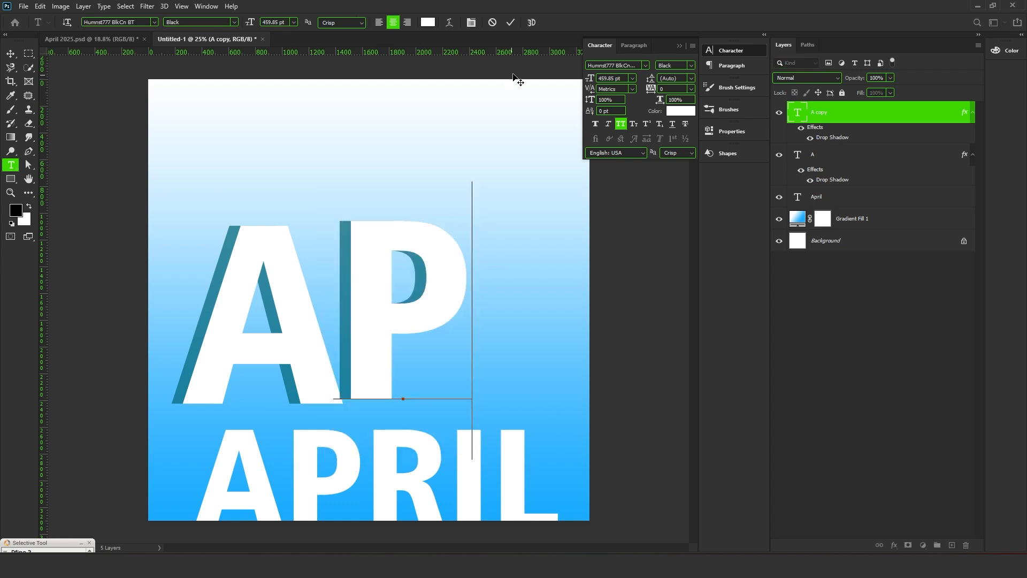
{"action": "left_click", "coordinate": [510, 22]}
{"action": "key", "text": "v"}
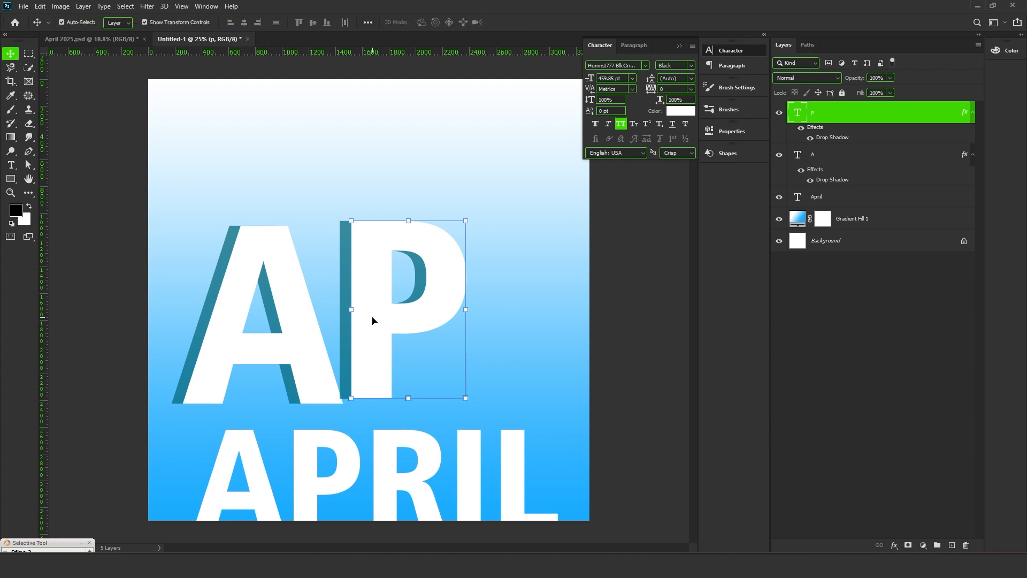
- Duplicate the shadowed P and change the copy to the letter R
{"action": "left_click_drag", "start_coordinate": [372, 317], "coordinate": [380, 253]}
{"action": "key", "text": "t"}
{"action": "double_click", "coordinate": [428, 351]}
{"action": "key", "text": "BackSpace"}
{"action": "type", "text": "R"}
{"action": "left_click", "coordinate": [510, 22]}
{"action": "key", "text": "v"}
- Create two more shadowed letter copies, I and L, and place them side by side at the canvas's lower right
{"action": "double_click", "coordinate": [474, 355]}
{"action": "left_click_drag", "start_coordinate": [379, 253], "coordinate": [438, 285]}
{"action": "type", "text": "i"}
{"action": "left_click", "coordinate": [511, 22]}
{"action": "type", "text": "l"}
{"action": "left_click_drag", "start_coordinate": [494, 302], "coordinate": [452, 332]}
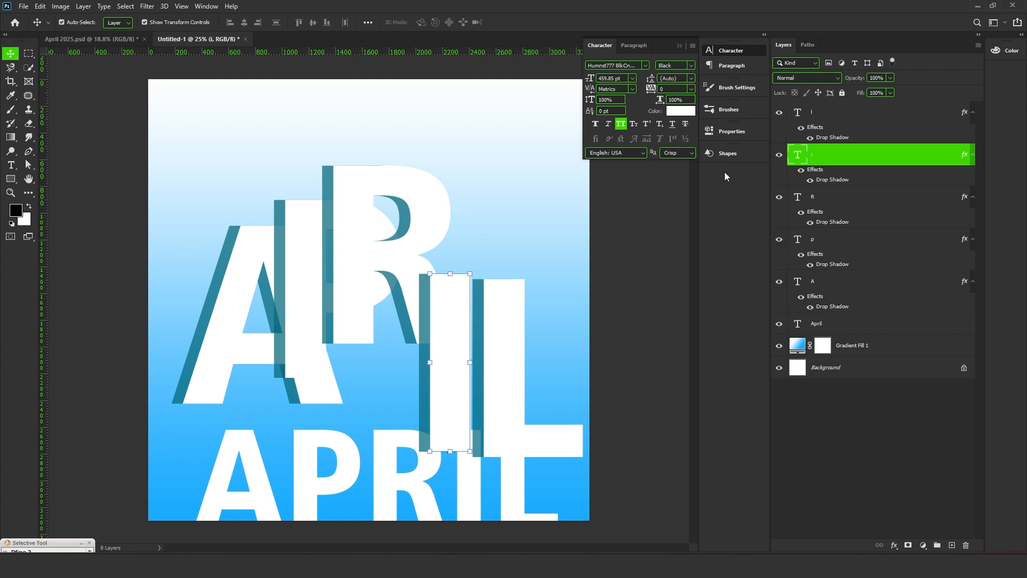
- Hide the R, I and L letter layers, leaving only the large A and P visible for arranging
{"action": "left_click", "coordinate": [780, 155]}
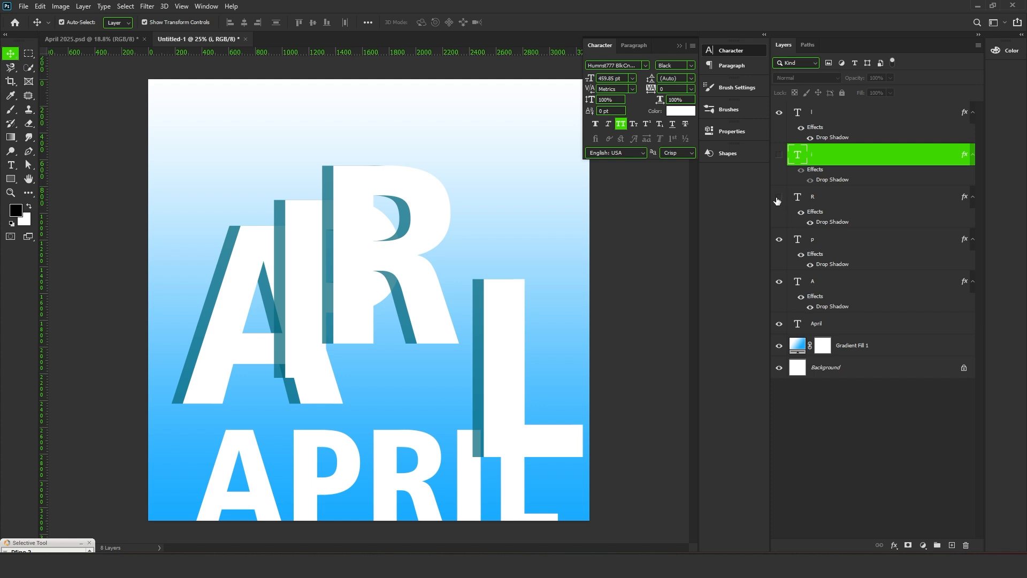
{"action": "left_click", "coordinate": [778, 198]}
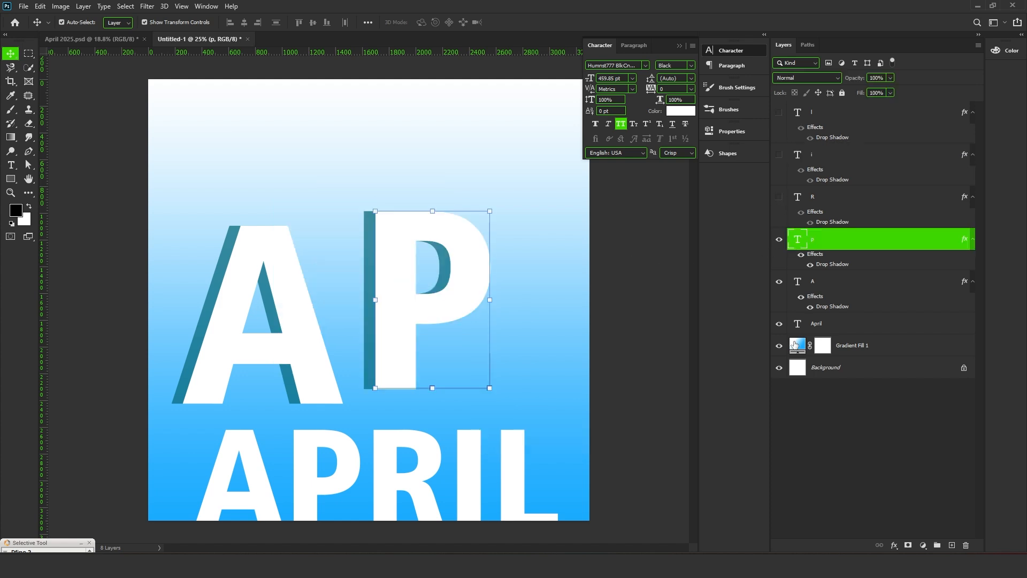
- Turn off Reverse on the background gradient fill so the blue starts at the canvas's top, and apply it
{"action": "left_click", "coordinate": [798, 345]}
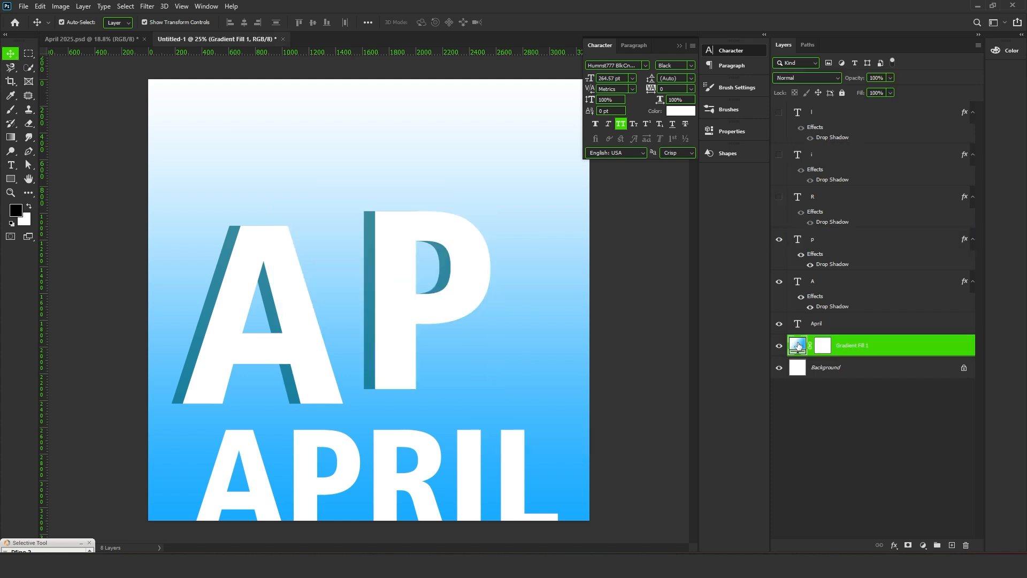
{"action": "double_click", "coordinate": [798, 345]}
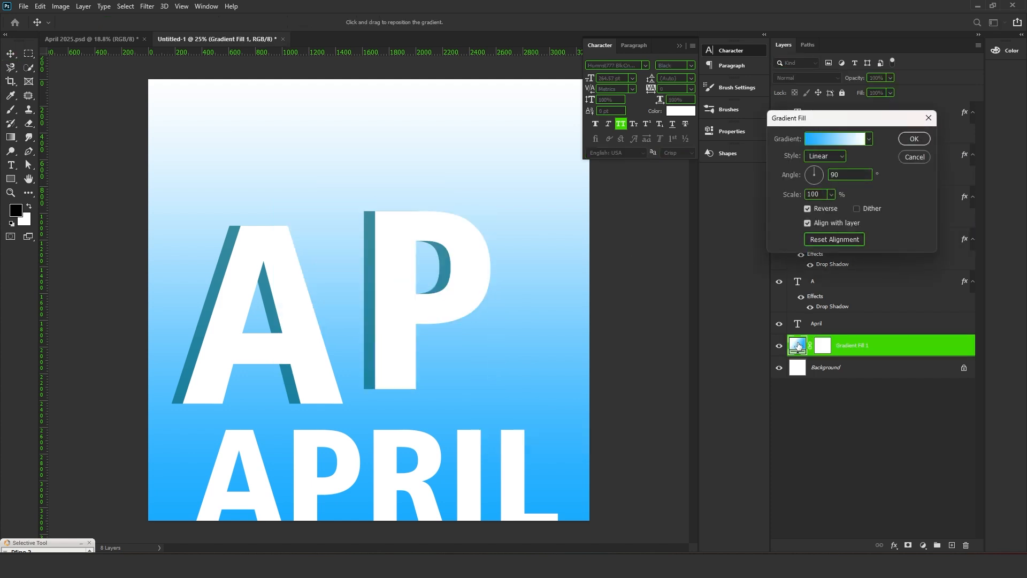
{"action": "left_click", "coordinate": [809, 209]}
{"action": "left_click", "coordinate": [914, 139]}
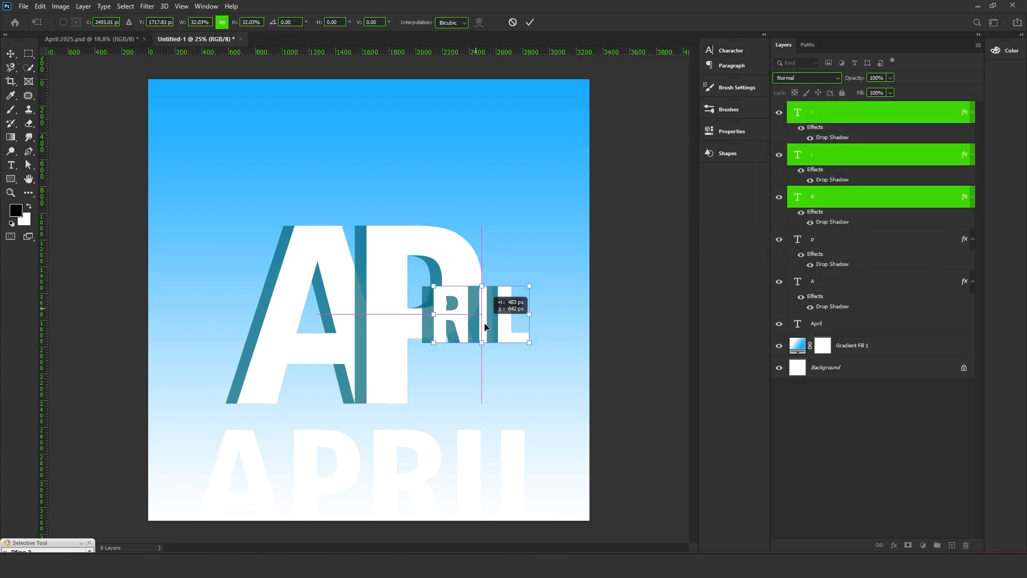
- Scale the R, I and L together to about 25.67% and place them on the baseline, beneath the P's bowl
{"action": "left_click_drag", "start_coordinate": [471, 319], "coordinate": [475, 372]}
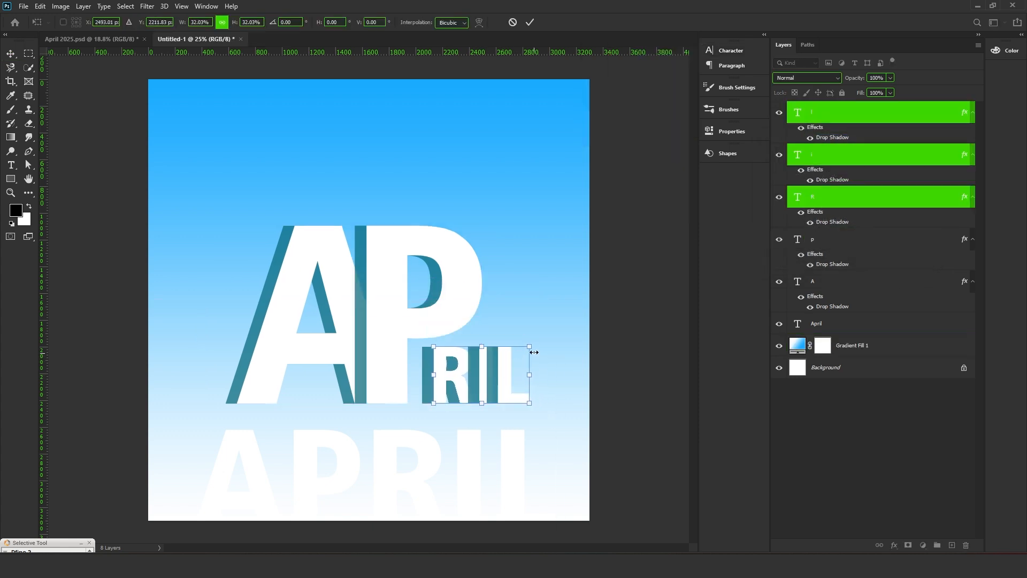
{"action": "left_click_drag", "start_coordinate": [529, 348], "coordinate": [510, 358]}
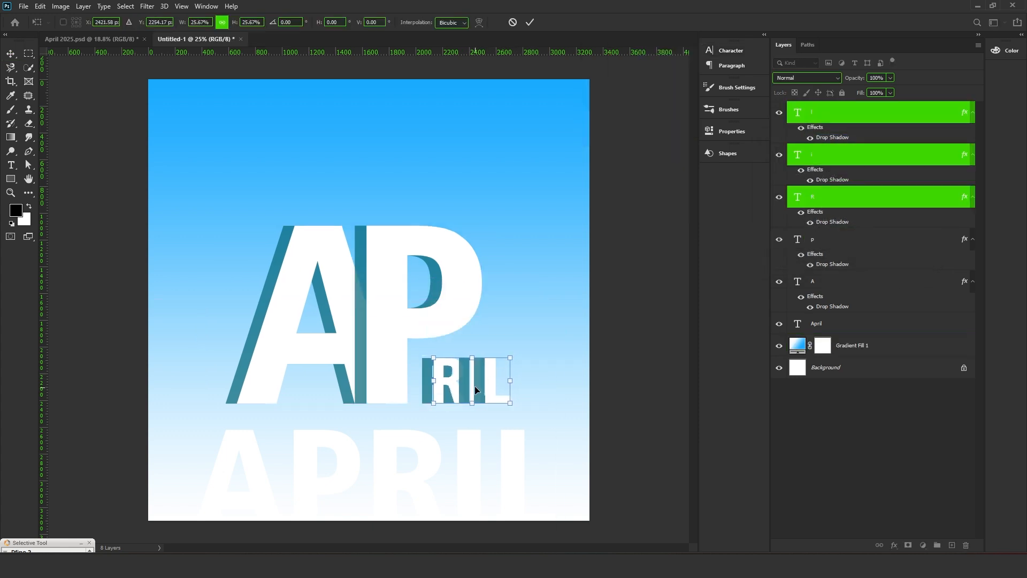
{"action": "mouse_move", "coordinate": [475, 387]}
{"action": "left_mouse_down"}
{"action": "mouse_move", "coordinate": [466, 374]}
{"action": "mouse_move", "coordinate": [469, 386]}
{"action": "left_mouse_up"}
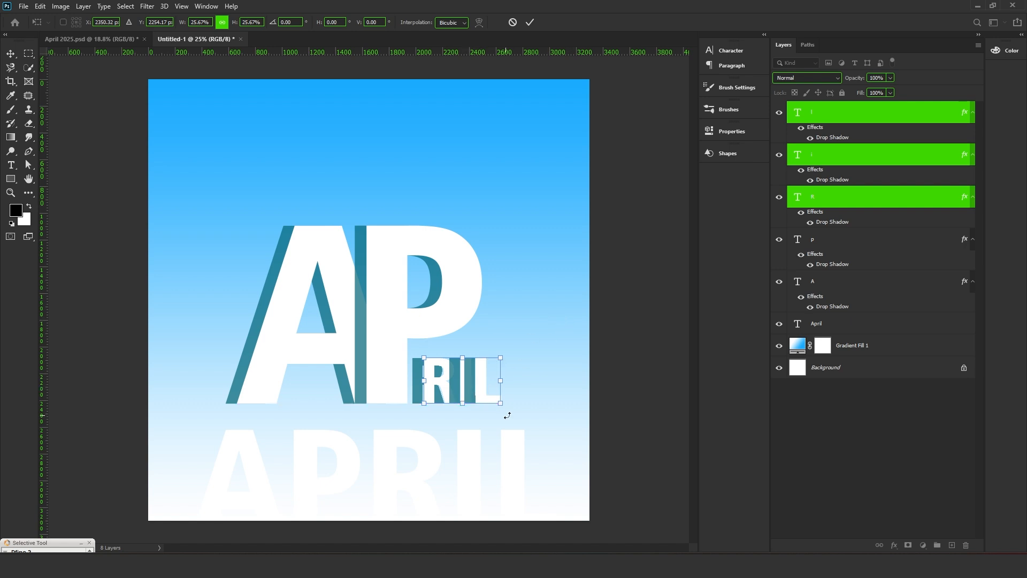
{"action": "left_click", "coordinate": [530, 22]}
- Move the small R's layer above the I and L layers in the stacking order
{"action": "scroll", "coordinate": [464, 423], "scroll_direction": "up", "scroll_amount": 2}
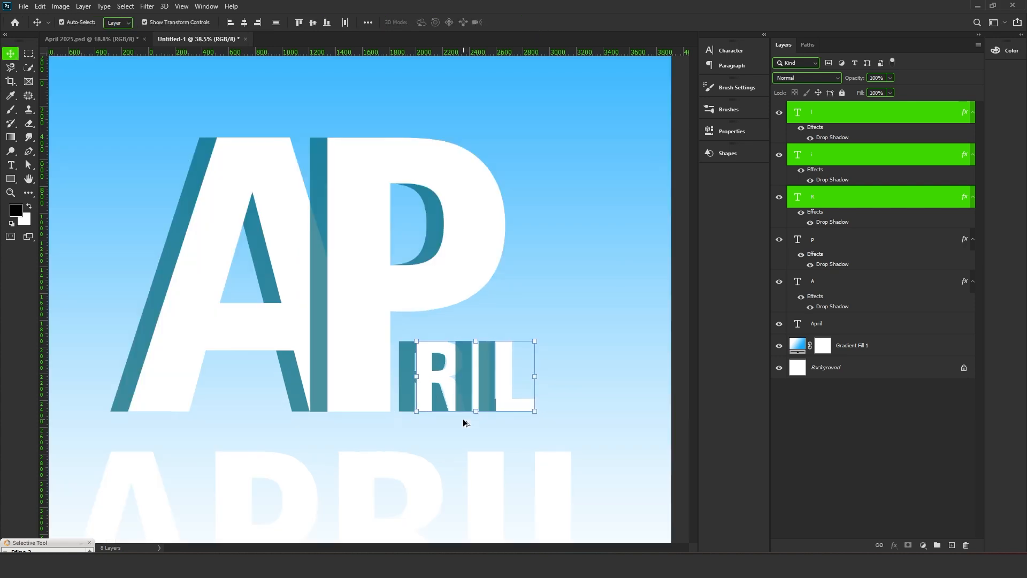
{"action": "scroll", "coordinate": [464, 422], "scroll_direction": "up", "scroll_amount": 3}
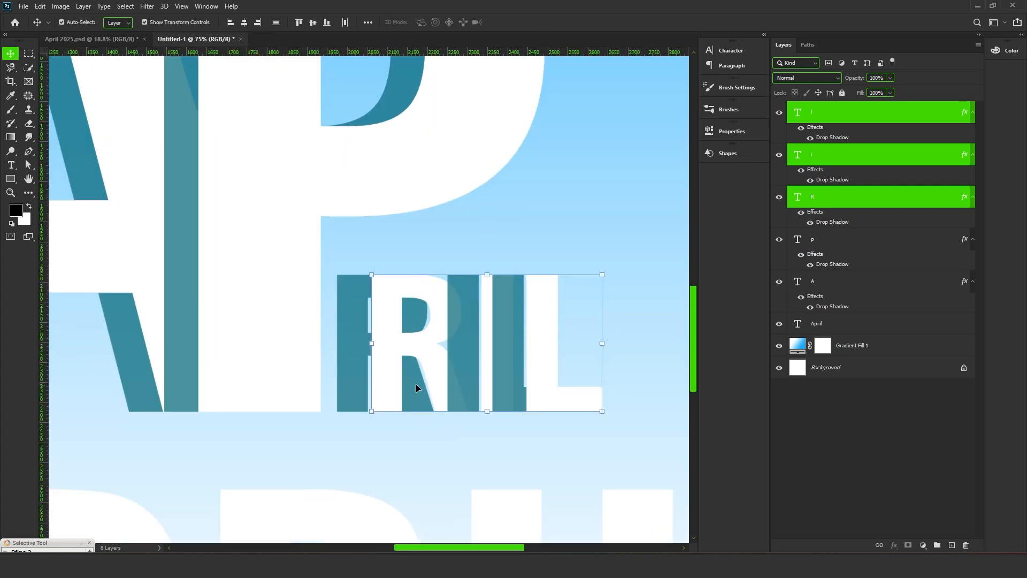
{"action": "left_click", "coordinate": [616, 267]}
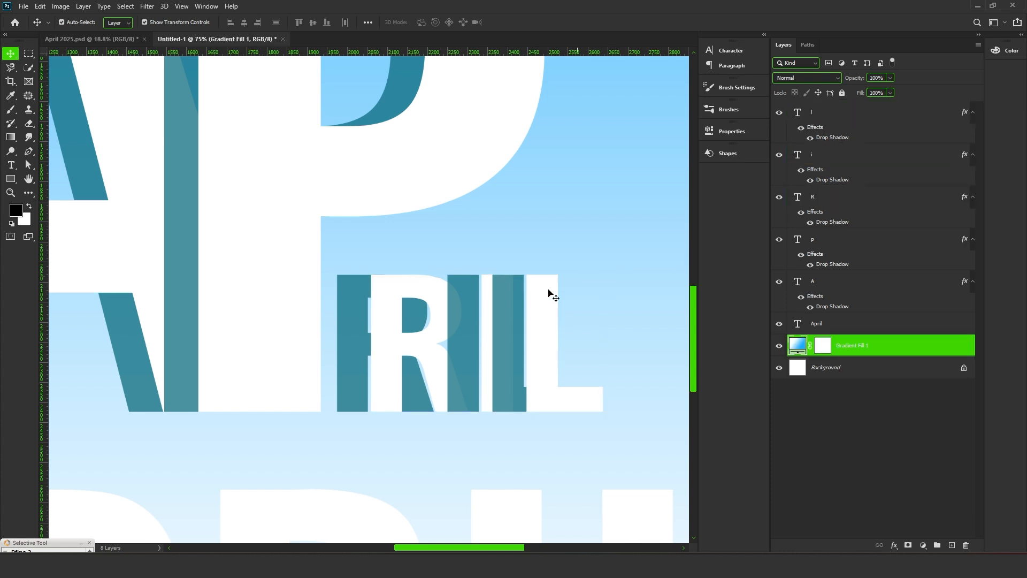
{"action": "left_click", "coordinate": [411, 351]}
{"action": "left_click_drag", "start_coordinate": [868, 198], "coordinate": [849, 108]}
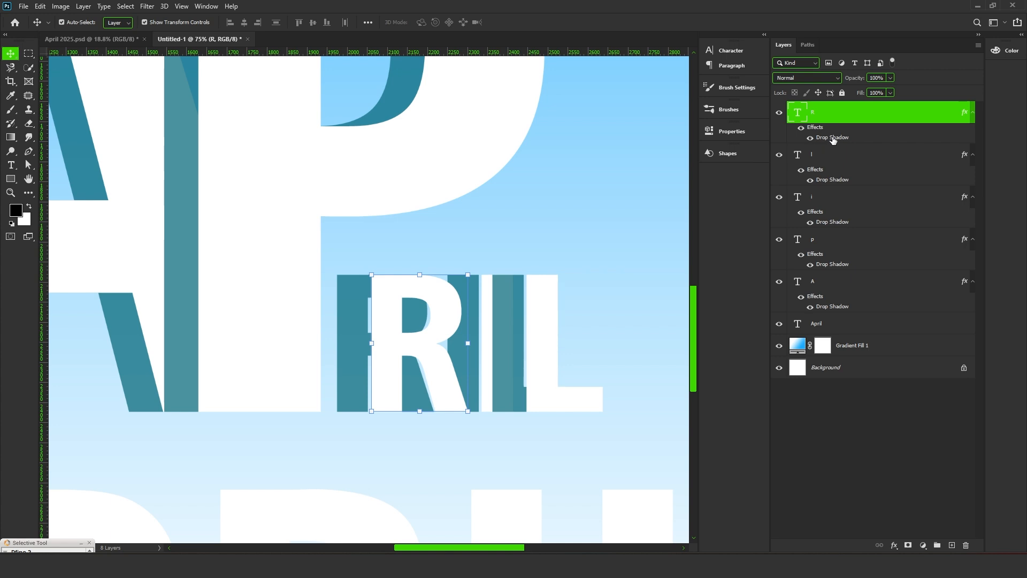
- Set the small R's drop shadow distance to 30 px and apply it
{"action": "double_click", "coordinate": [832, 138]}
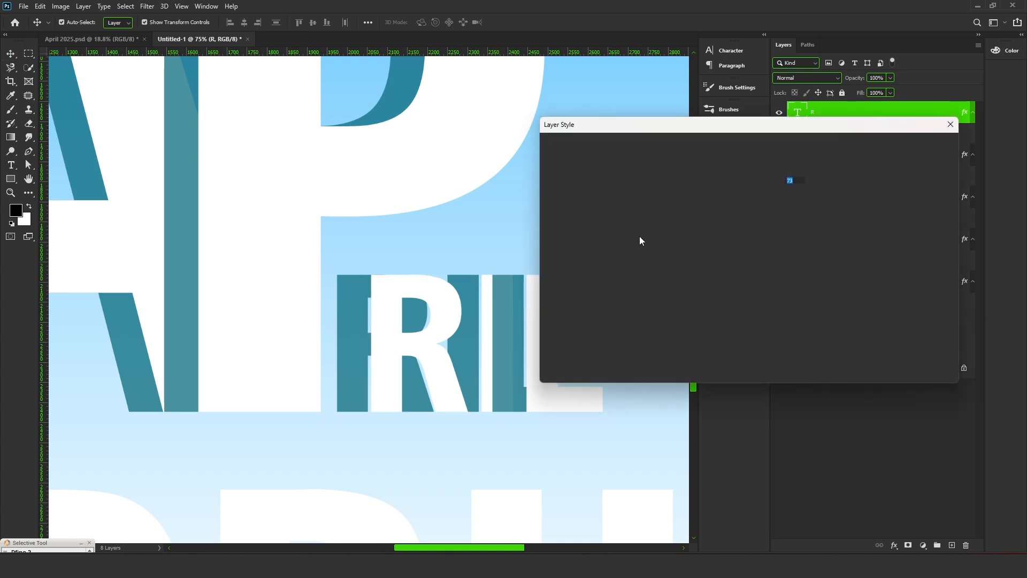
{"action": "left_click_drag", "start_coordinate": [763, 215], "coordinate": [744, 221]}
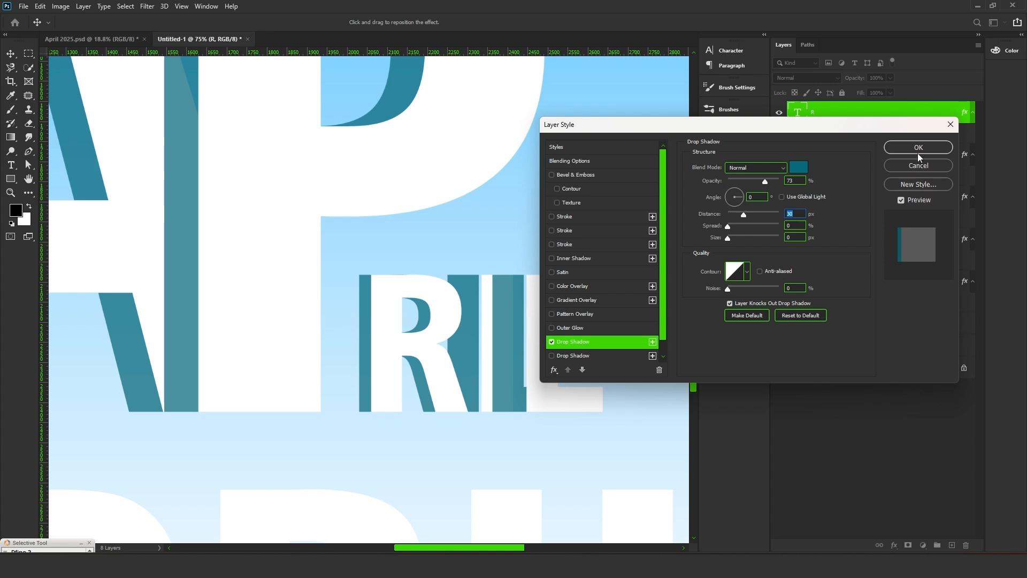
{"action": "key", "text": "Return"}
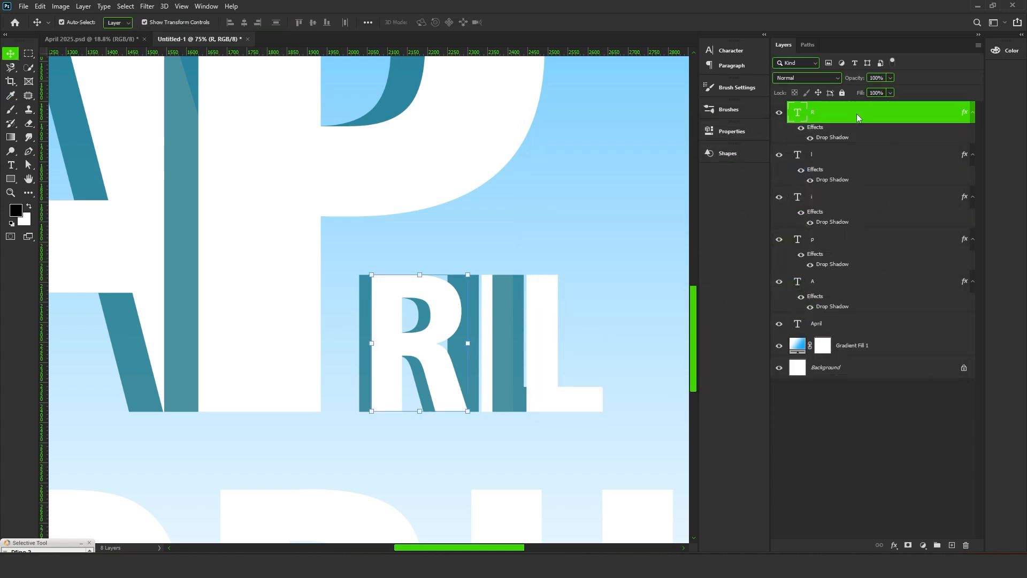
- Copy the small R's layer style onto the I and L, and nudge those two letters slightly right
{"action": "right_click", "coordinate": [856, 113]}
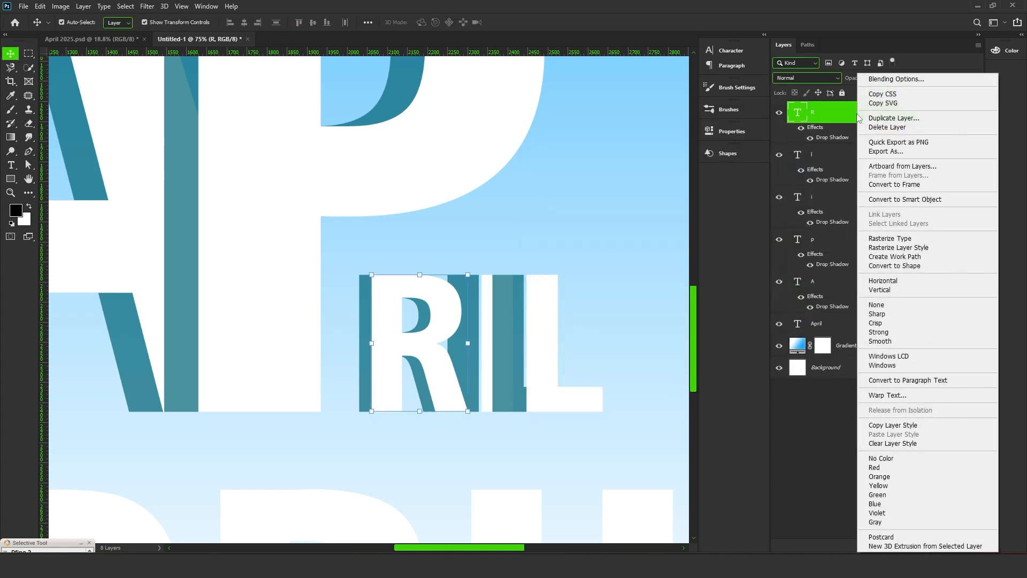
{"action": "left_click", "coordinate": [903, 426]}
{"action": "left_click", "coordinate": [482, 376]}
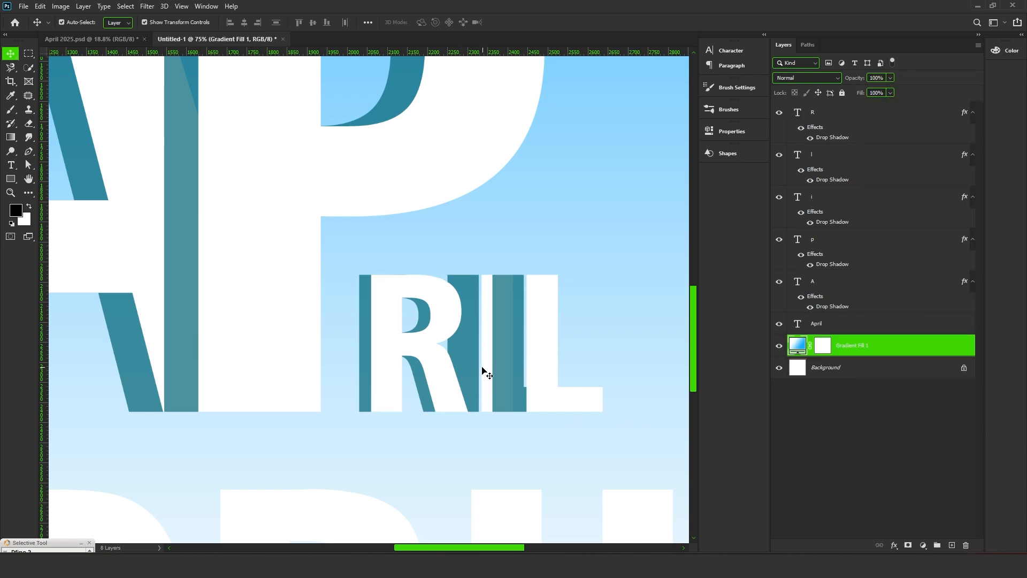
{"action": "left_click", "coordinate": [482, 372]}
{"action": "left_click", "coordinate": [541, 383], "text": "shift"}
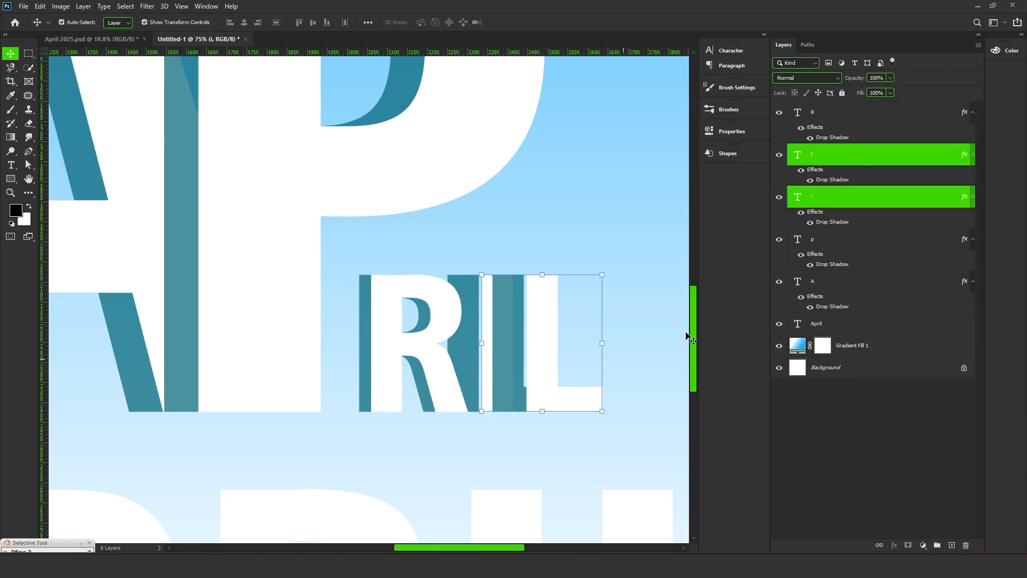
{"action": "right_click", "coordinate": [847, 208]}
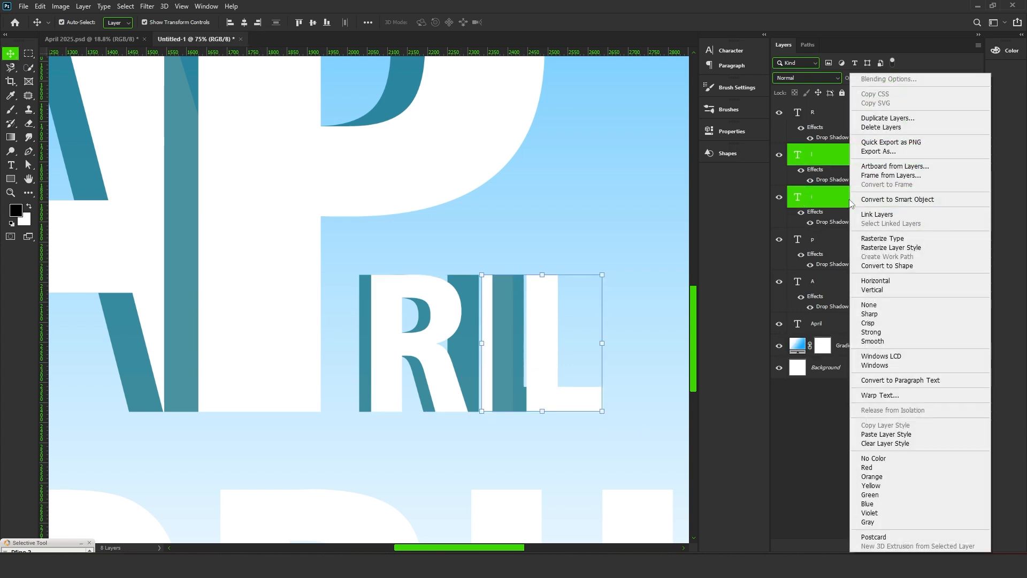
{"action": "left_click", "coordinate": [898, 435]}
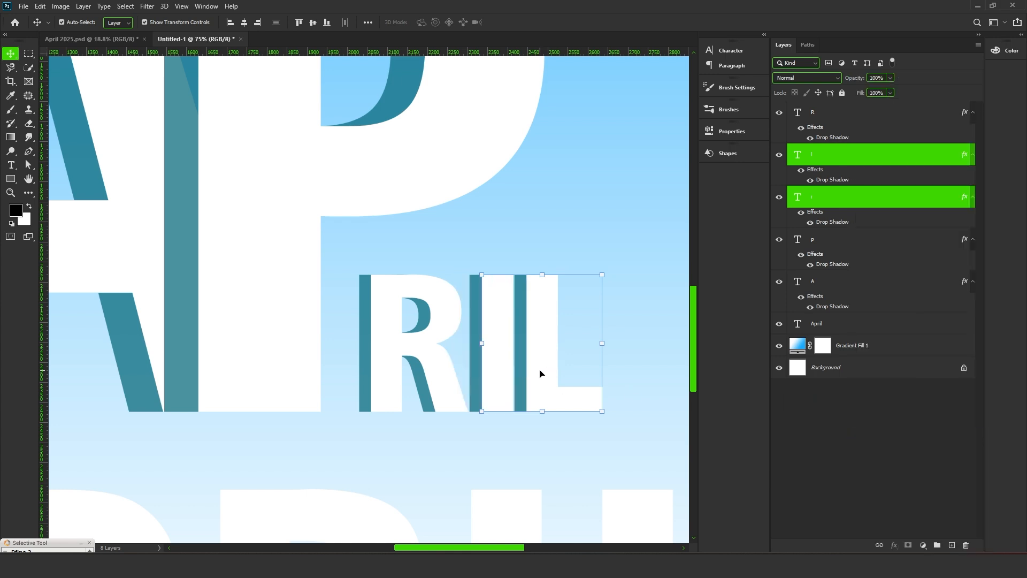
{"action": "left_click_drag", "start_coordinate": [540, 370], "coordinate": [547, 373]}
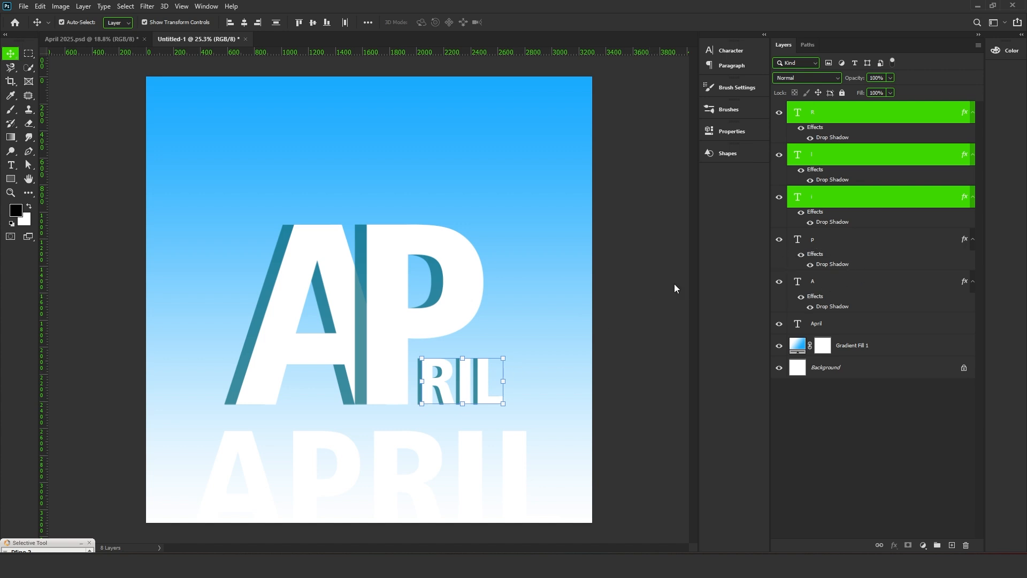
- Select all five shadowed letters, A, P, R, I and L, and group them
{"action": "left_click", "coordinate": [297, 360]}
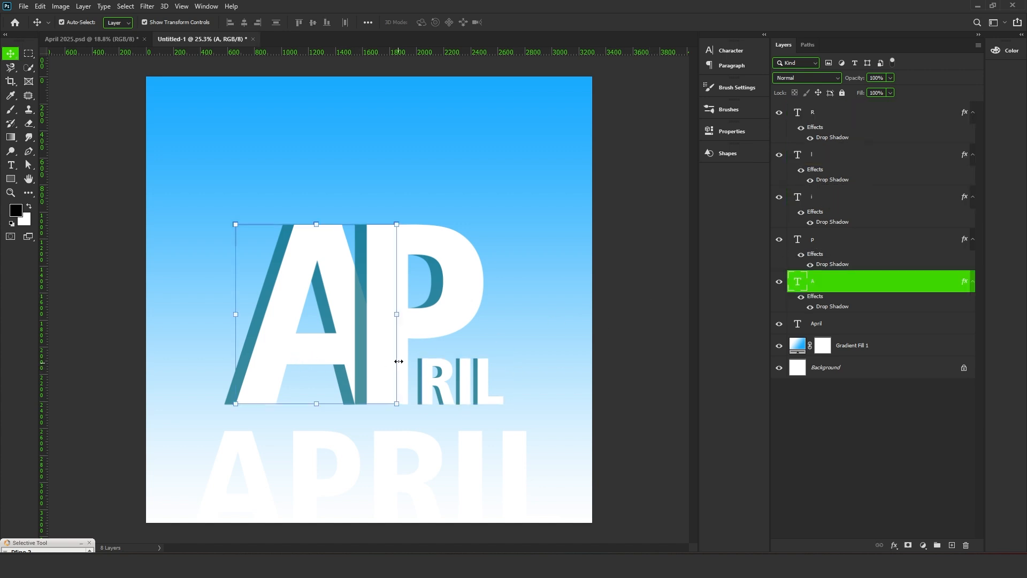
{"action": "left_click", "coordinate": [439, 242], "text": "shift"}
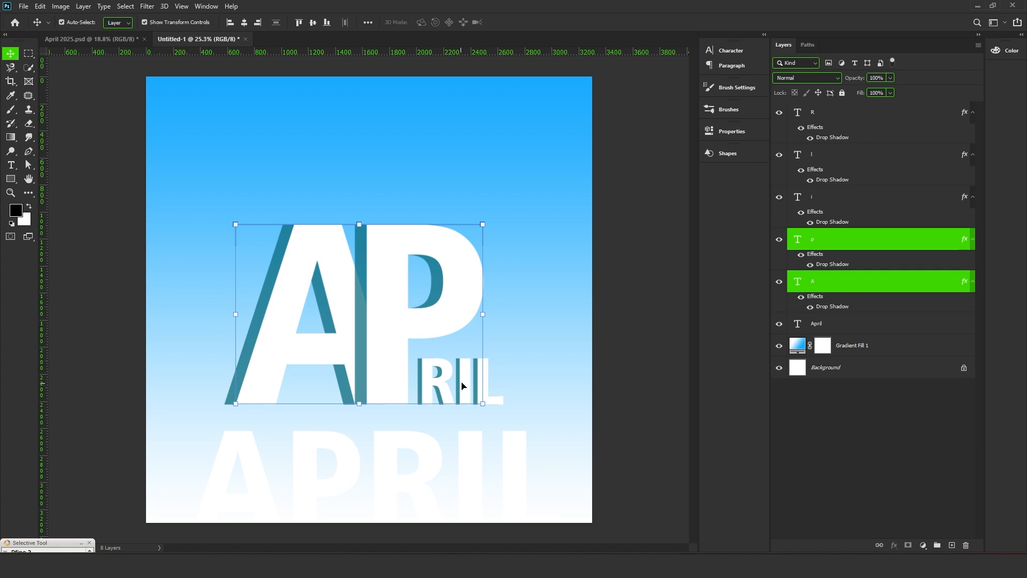
{"action": "left_click", "coordinate": [463, 385], "text": "shift"}
{"action": "left_click", "coordinate": [476, 392], "text": "shift"}
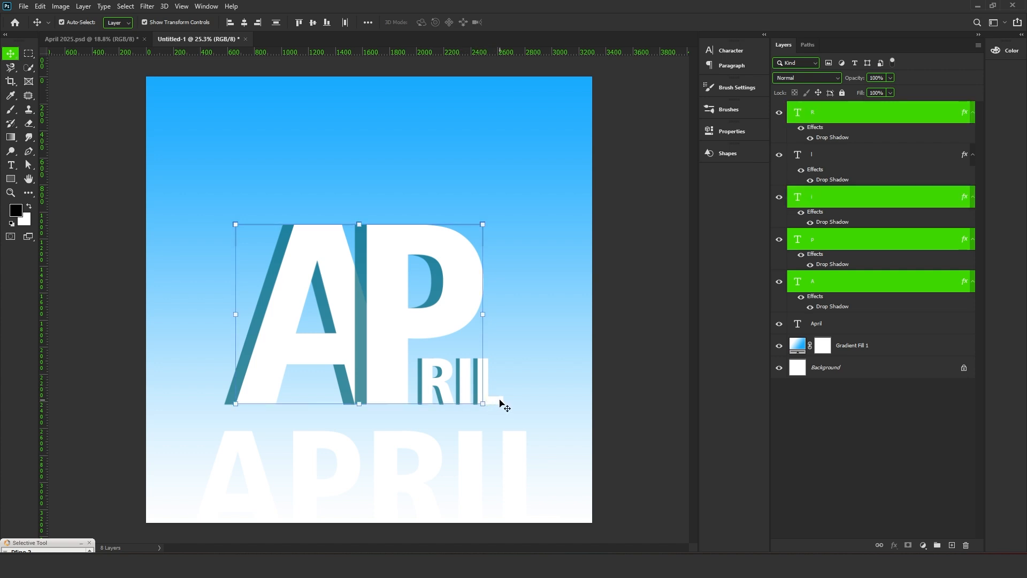
{"action": "left_click", "coordinate": [499, 399], "text": "shift"}
{"action": "key", "text": "ctrl+g"}
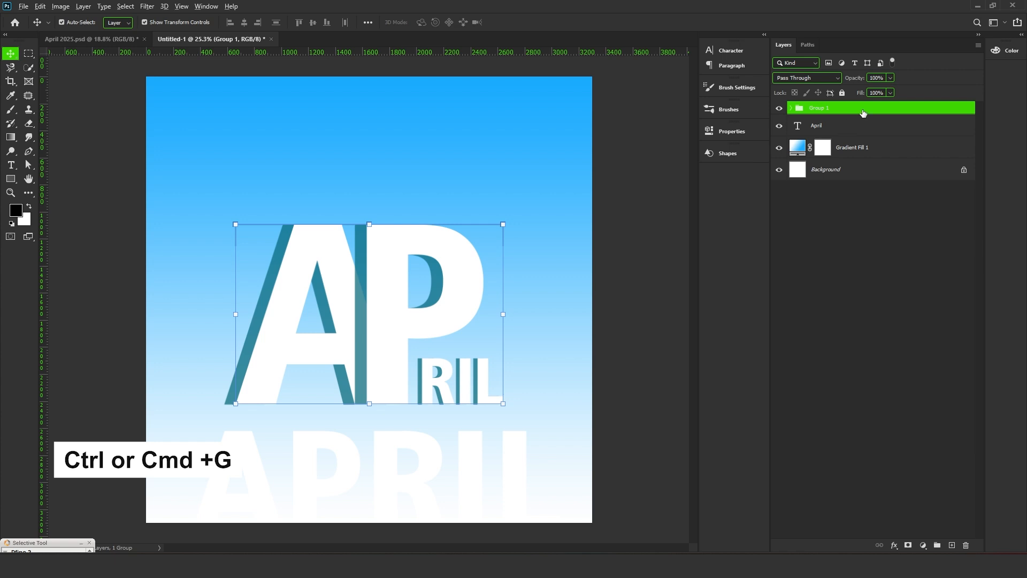
- Duplicate the lettering group, hide the copy, and place it below the gradient fill as a backup
{"action": "left_click_drag", "start_coordinate": [860, 111], "coordinate": [862, 122]}
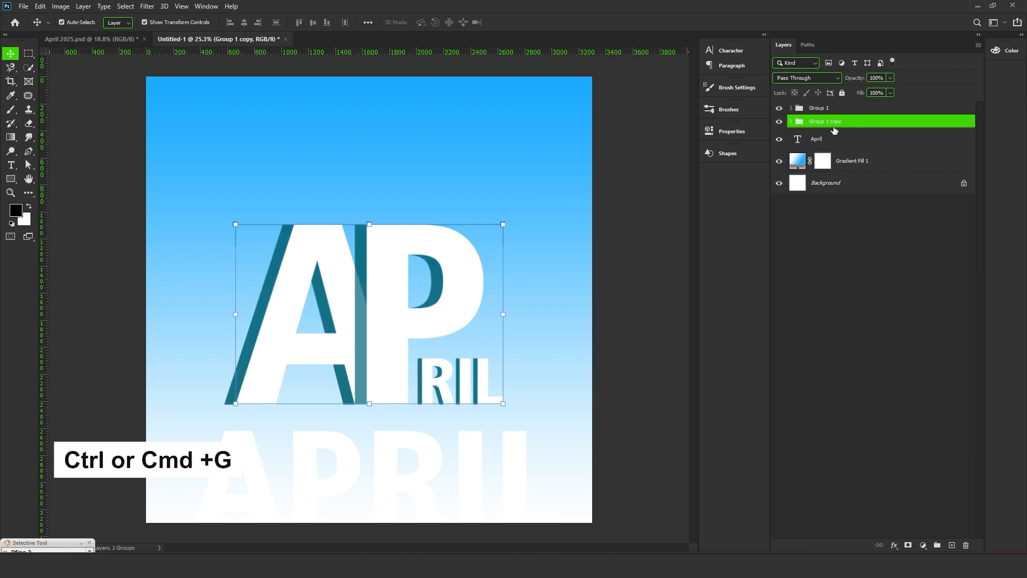
{"action": "left_click", "coordinate": [779, 122]}
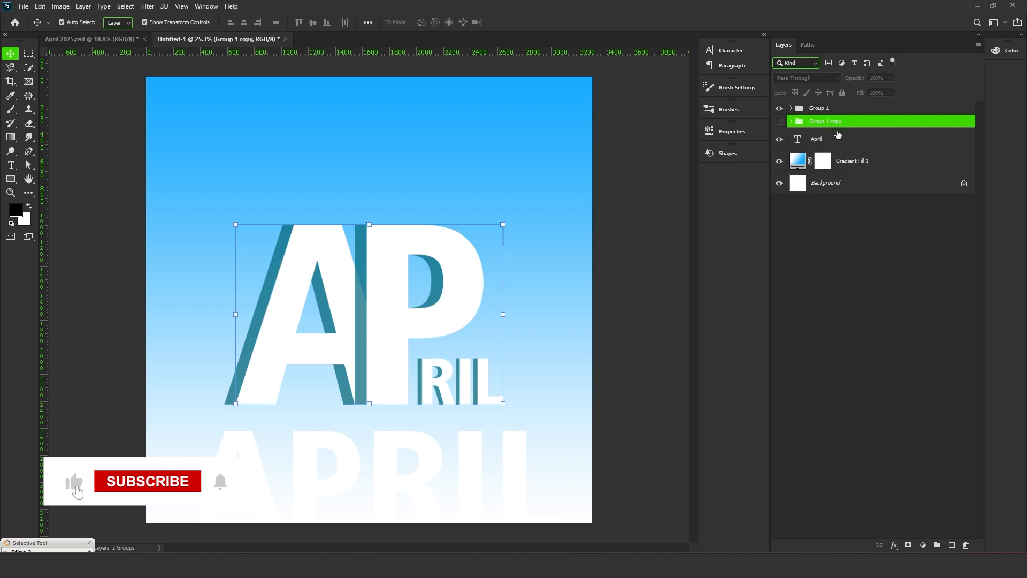
{"action": "left_click_drag", "start_coordinate": [848, 122], "coordinate": [846, 171]}
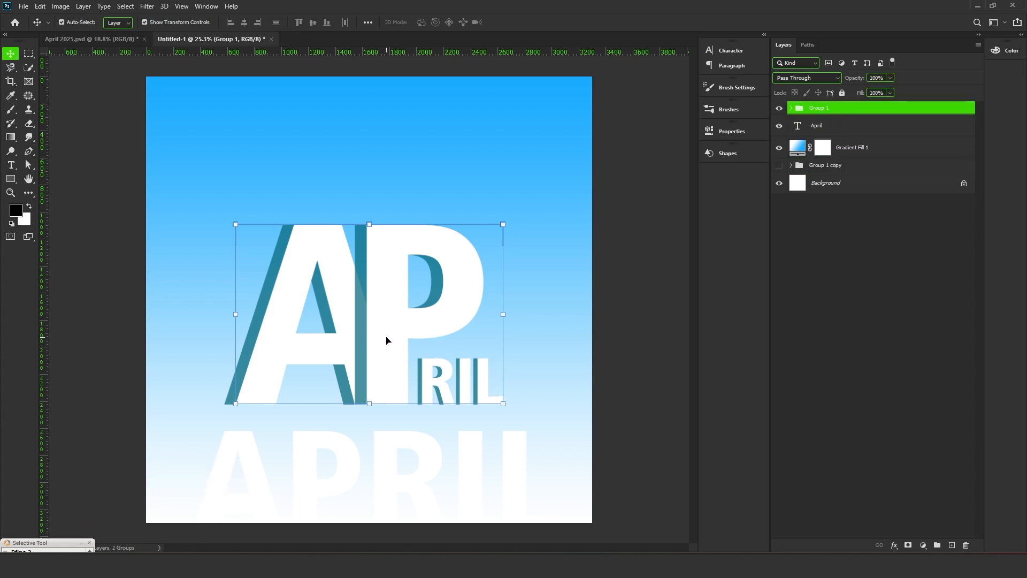
- Test moving the lettering group as one unit, and examine the lettering layer in the April 2025.psd reference document
{"action": "left_click_drag", "start_coordinate": [386, 338], "coordinate": [412, 324]}
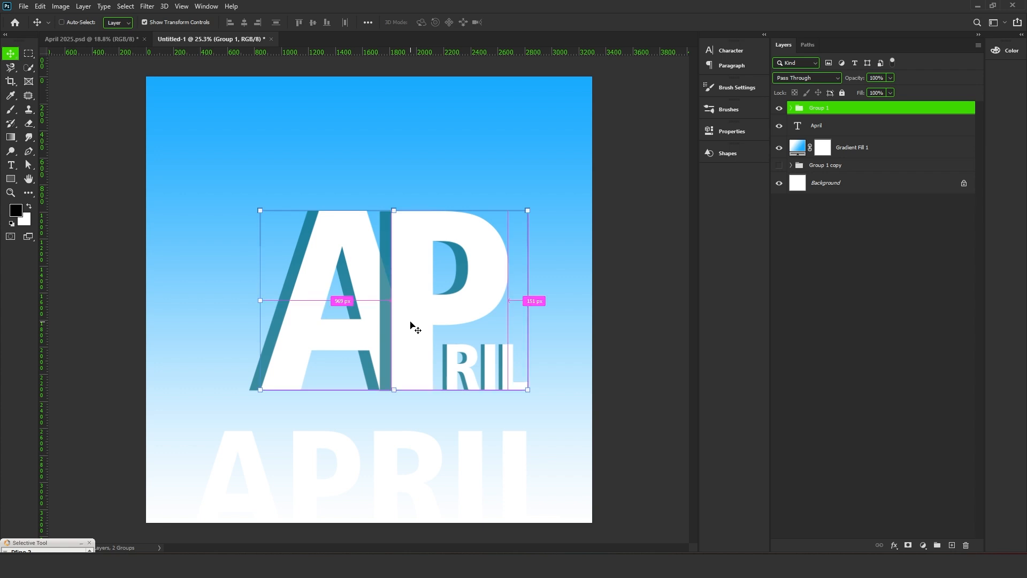
{"action": "left_click", "coordinate": [108, 40]}
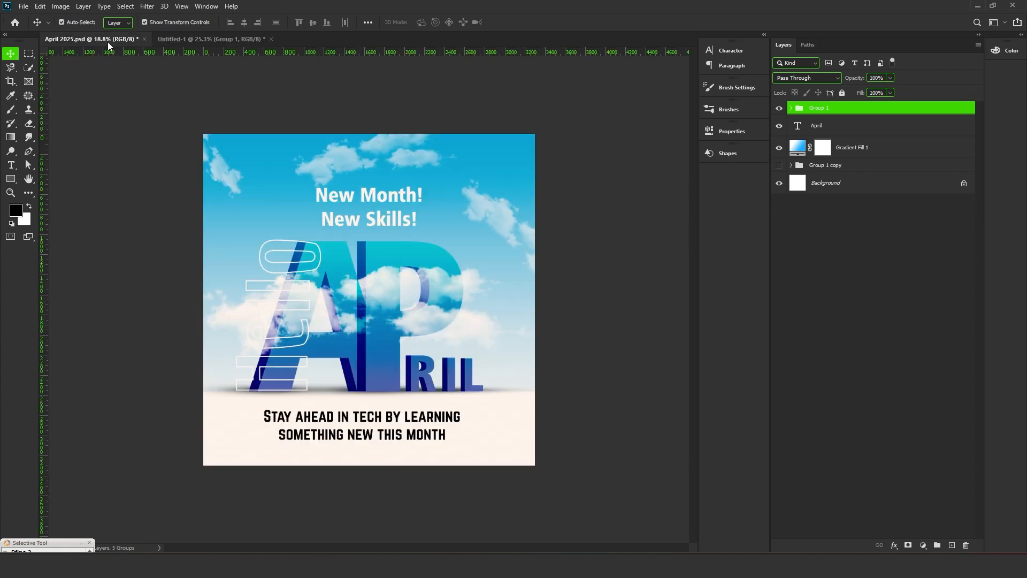
{"action": "left_click", "coordinate": [363, 292]}
{"action": "left_click", "coordinate": [217, 39]}
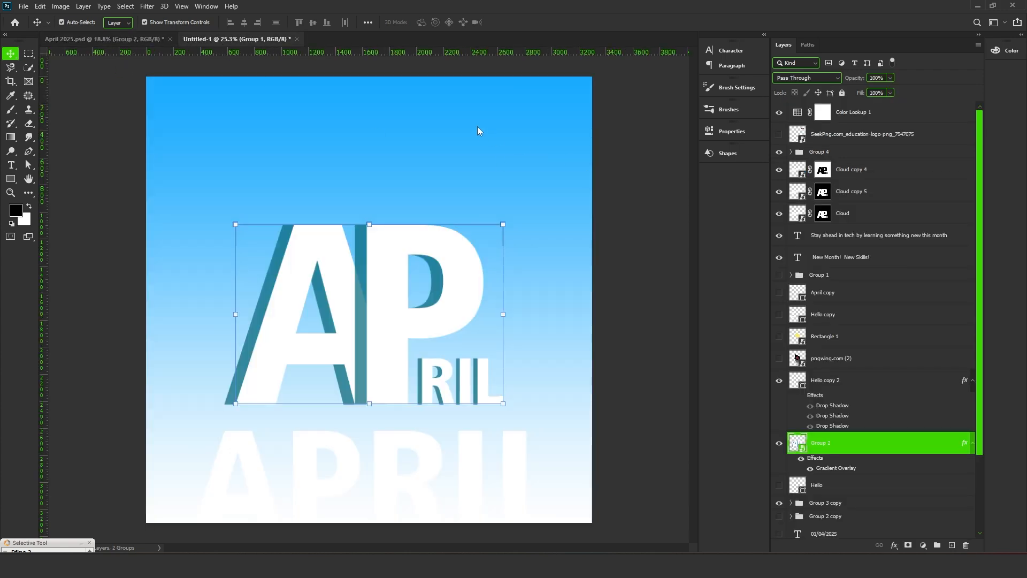
- Convert the lettering group to a smart object and add a Gradient Overlay effect to it
{"action": "right_click", "coordinate": [846, 110]}
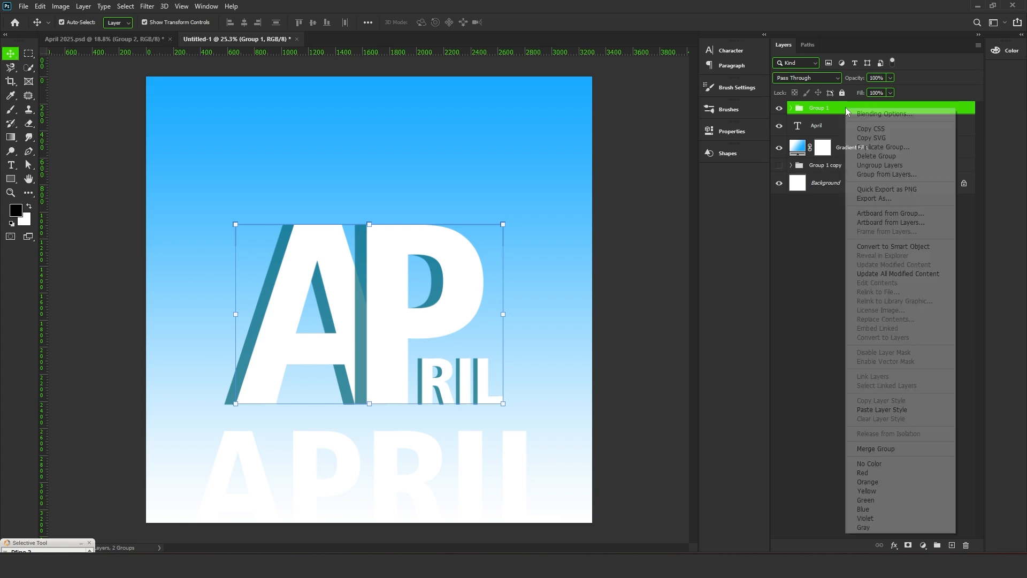
{"action": "left_click", "coordinate": [903, 250]}
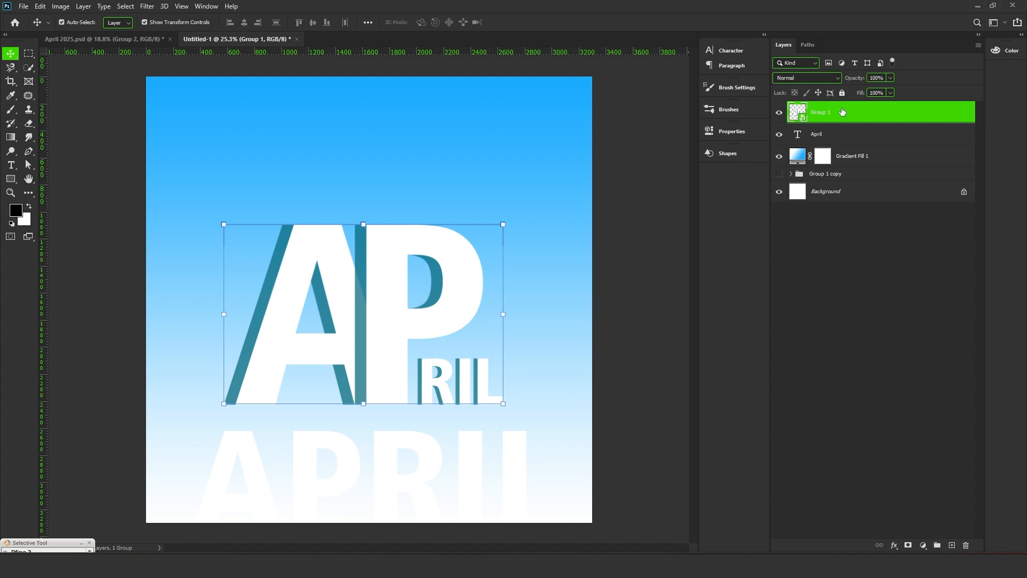
{"action": "left_click", "coordinate": [894, 545]}
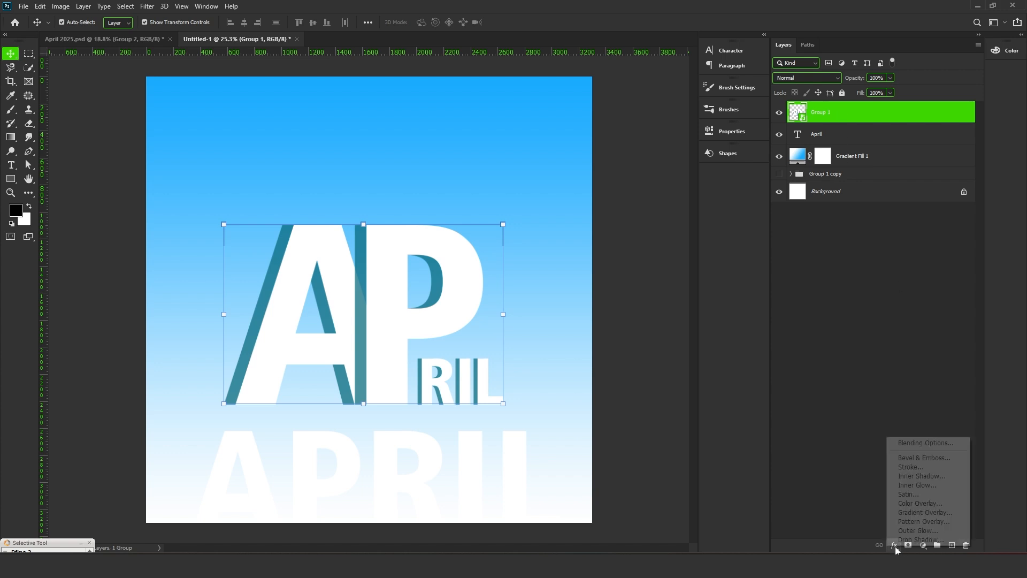
{"action": "left_click", "coordinate": [918, 515]}
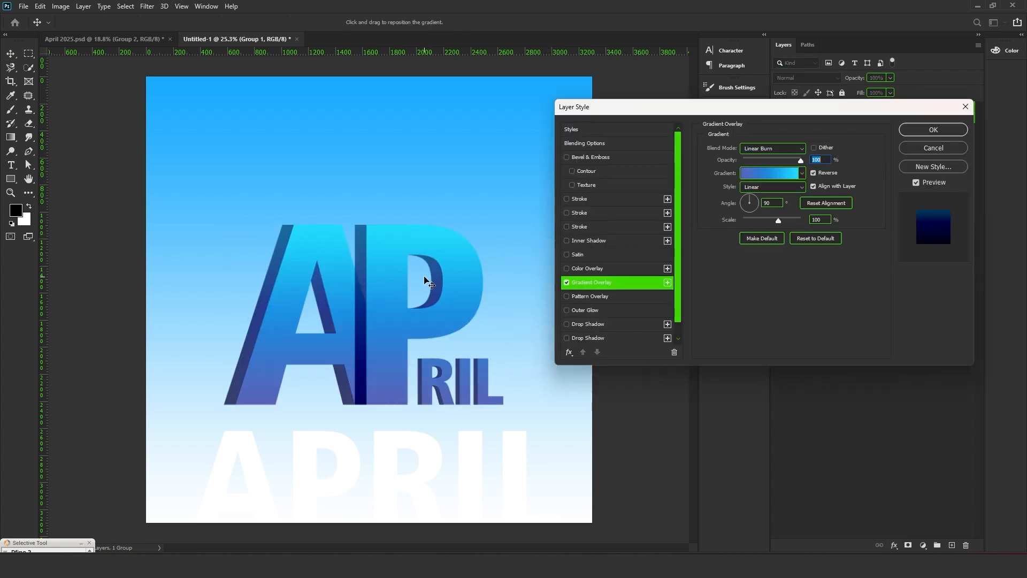
- Browse the Purples, Pinks and Blues gradient presets and keep the Blue_19 gradient for the overlay
{"action": "left_click", "coordinate": [759, 175]}
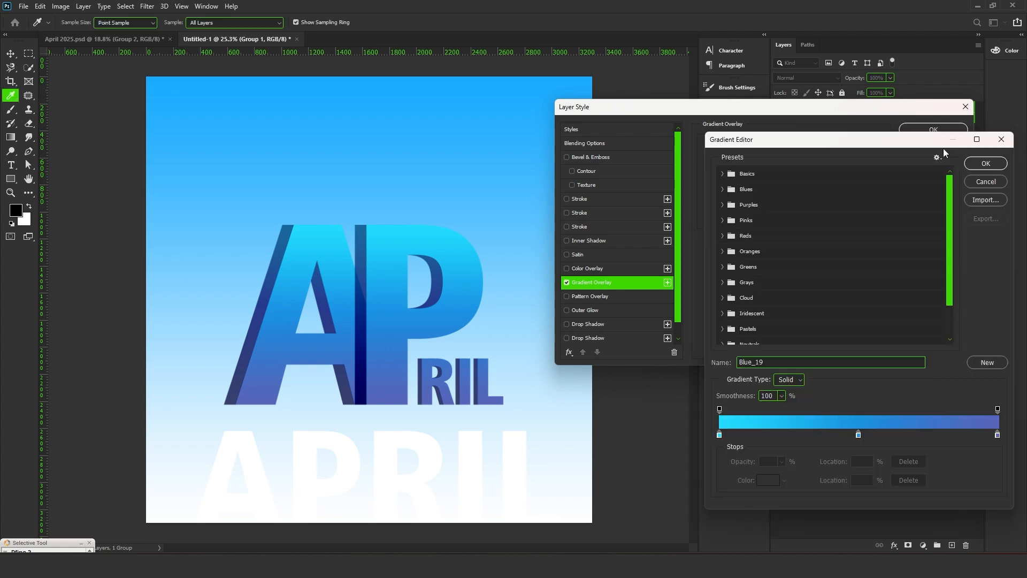
{"action": "left_click", "coordinate": [998, 183]}
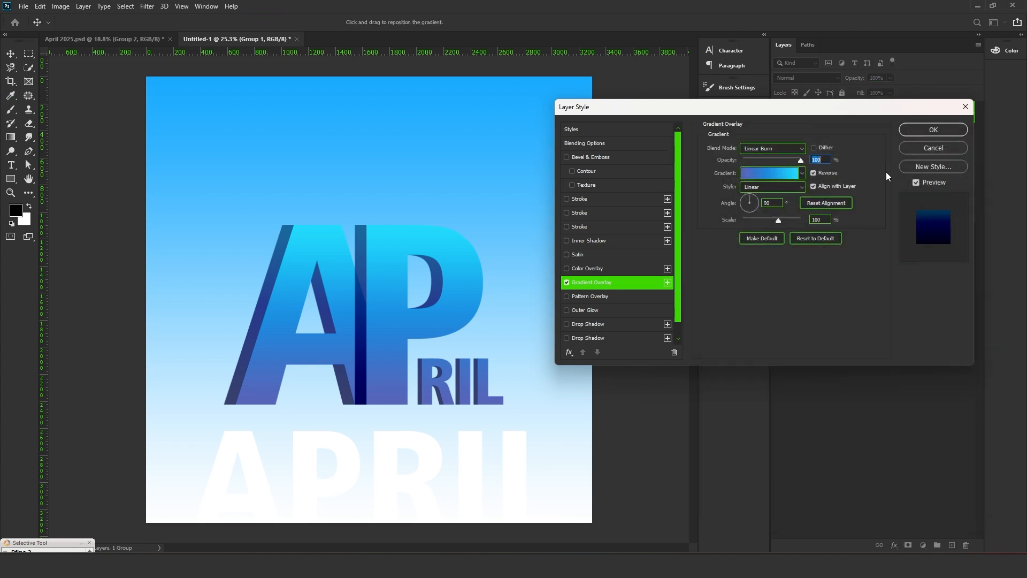
{"action": "left_click", "coordinate": [763, 175]}
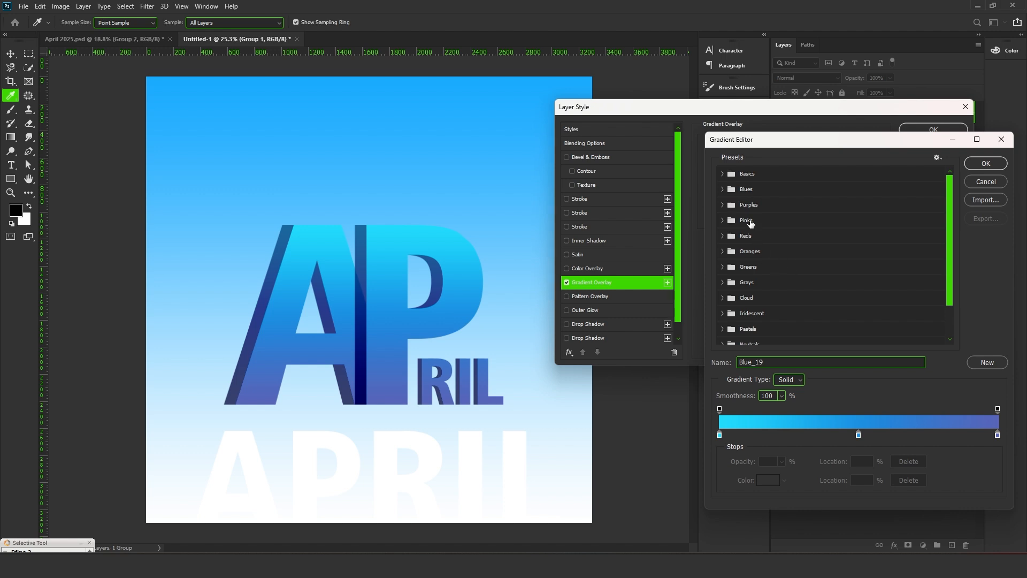
{"action": "left_click", "coordinate": [726, 204]}
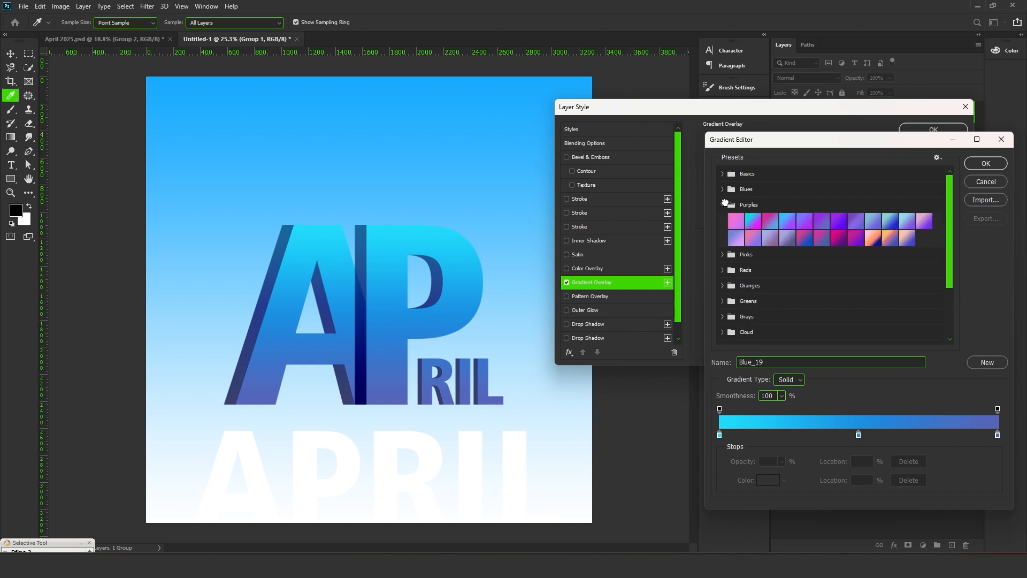
{"action": "left_click", "coordinate": [724, 255]}
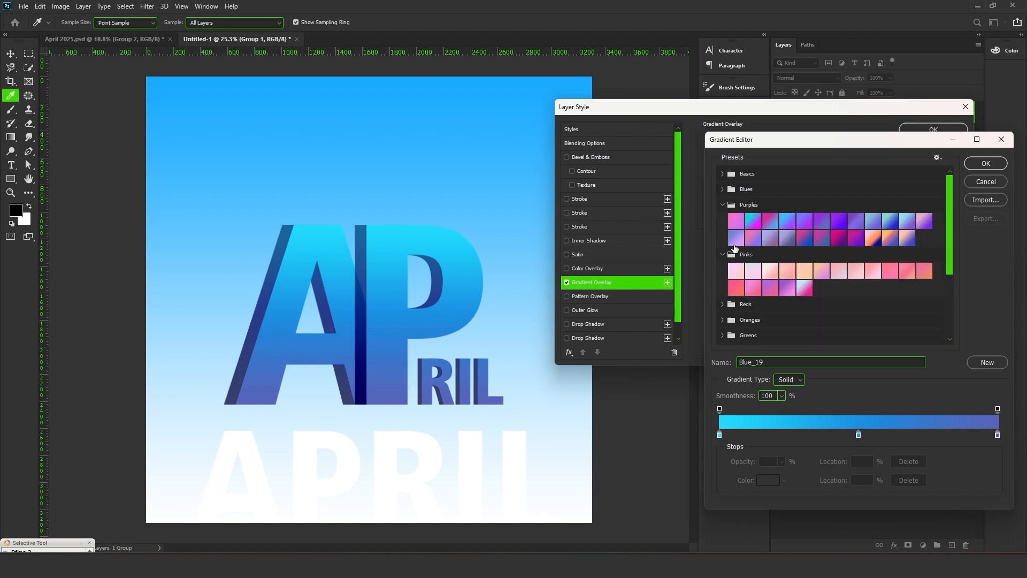
{"action": "left_click", "coordinate": [724, 190]}
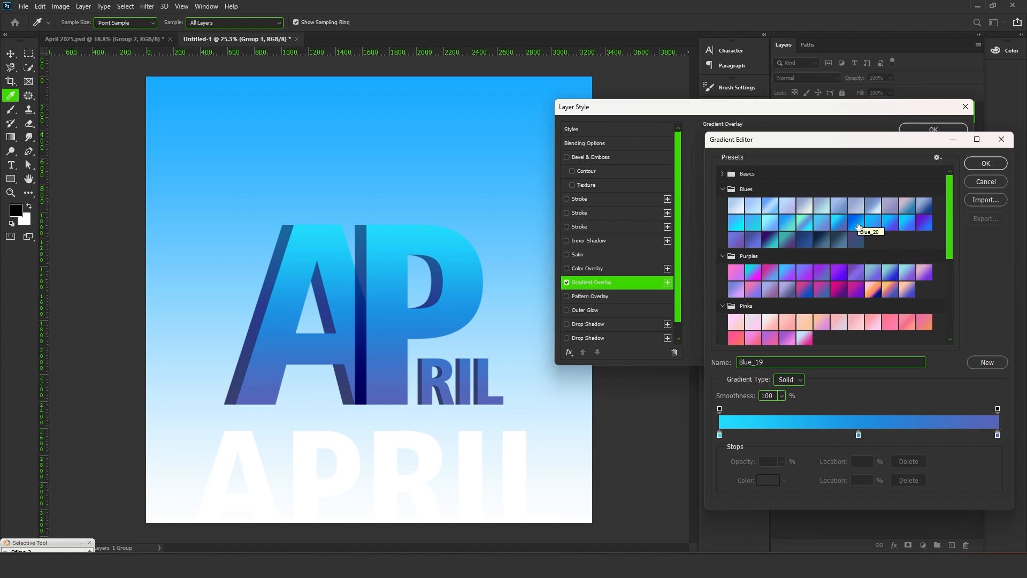
{"action": "left_click", "coordinate": [987, 163]}
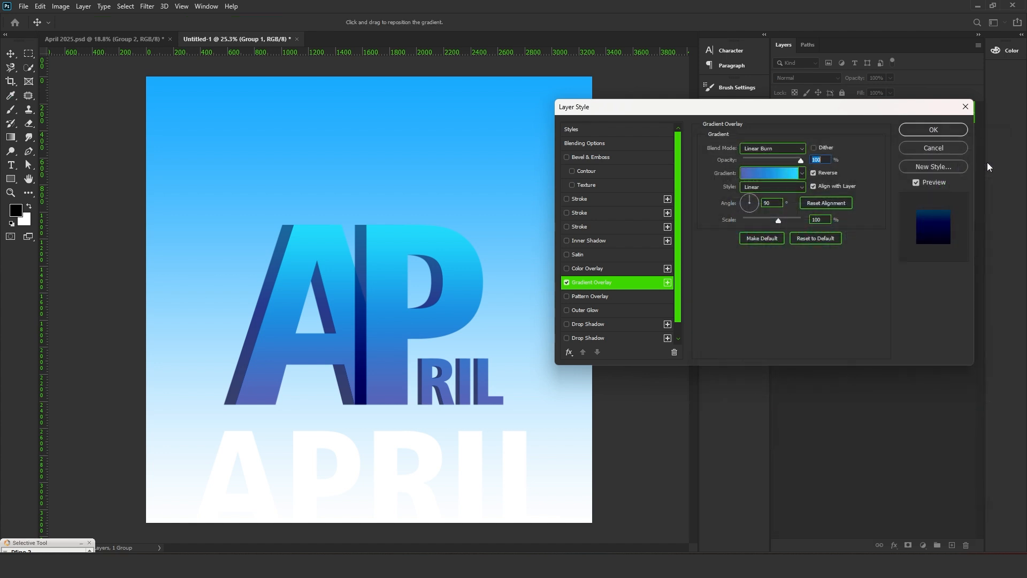
- Compare the overlay with Reverse off and on, try the Darken blend mode, and apply the overlay reversed with Linear Burn
{"action": "left_click", "coordinate": [814, 174]}
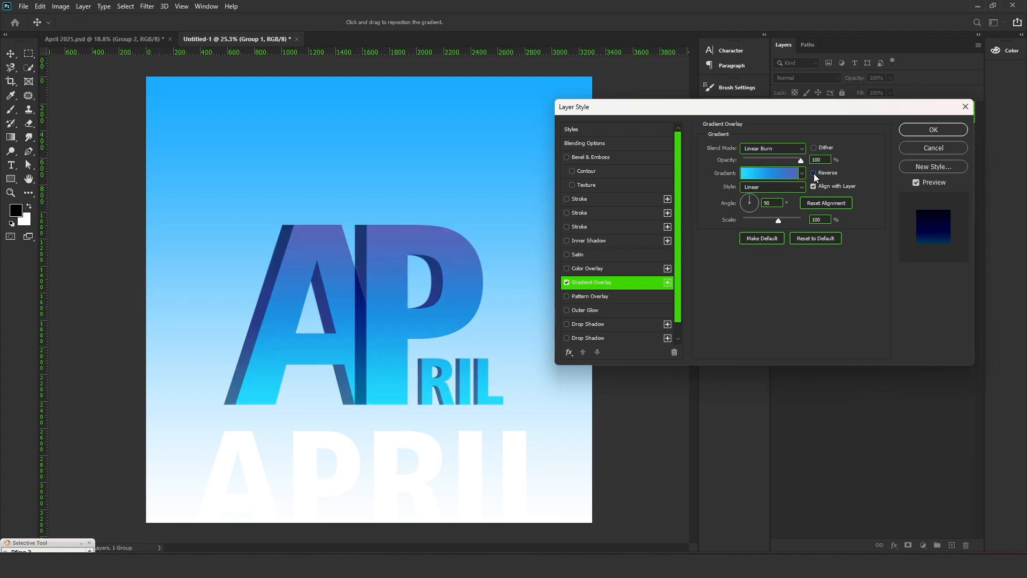
{"action": "left_click", "coordinate": [814, 173]}
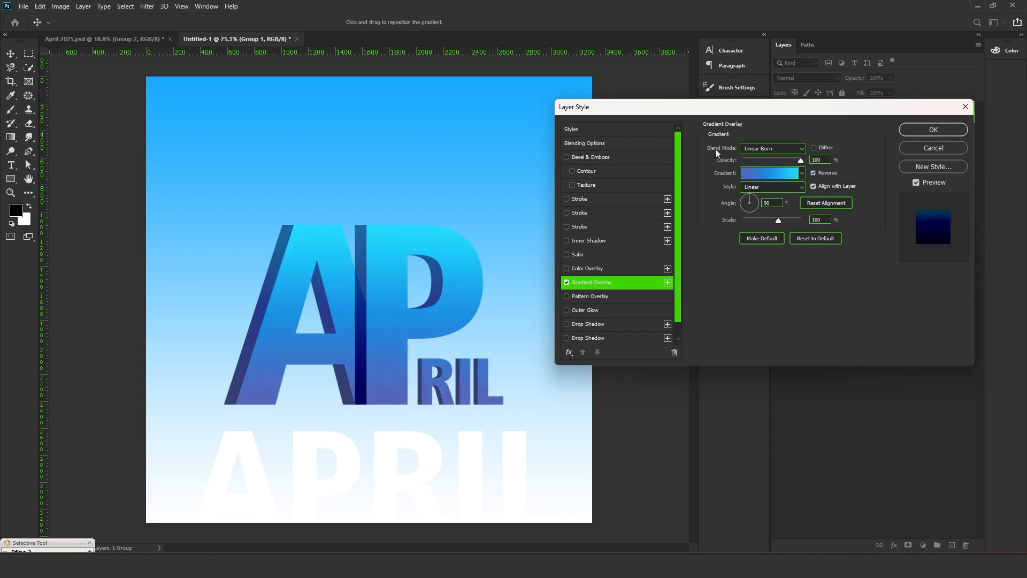
{"action": "left_click", "coordinate": [779, 151]}
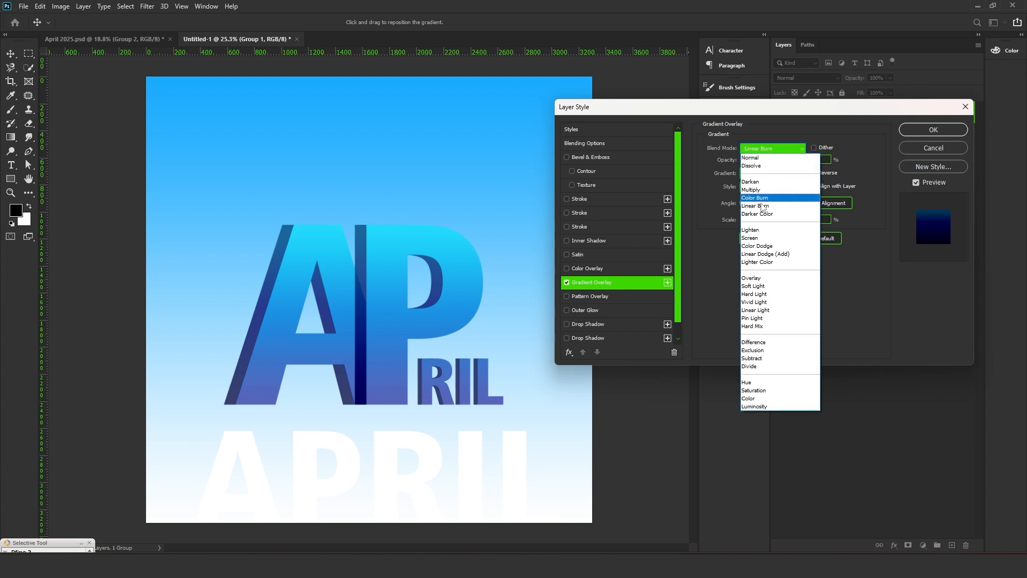
{"action": "left_click", "coordinate": [757, 182]}
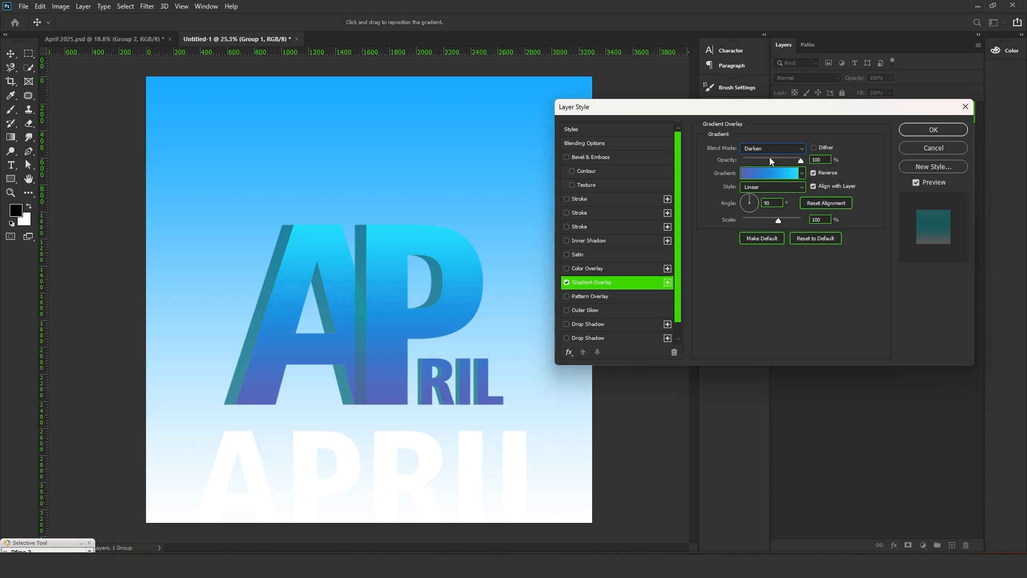
{"action": "left_click", "coordinate": [772, 148]}
{"action": "left_click", "coordinate": [763, 280]}
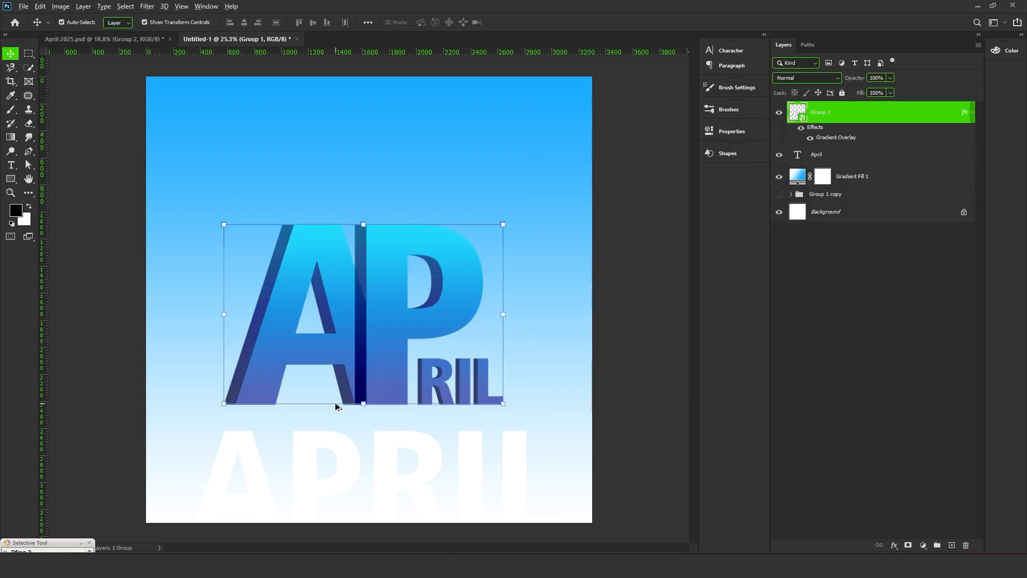
- Compare the gradient lettering with the April 2025.psd reference document, examining the shadows at the base of the letters
{"action": "scroll", "coordinate": [335, 403], "scroll_direction": "up", "scroll_amount": 1}
{"action": "scroll", "coordinate": [416, 385], "scroll_direction": "down", "scroll_amount": 2}
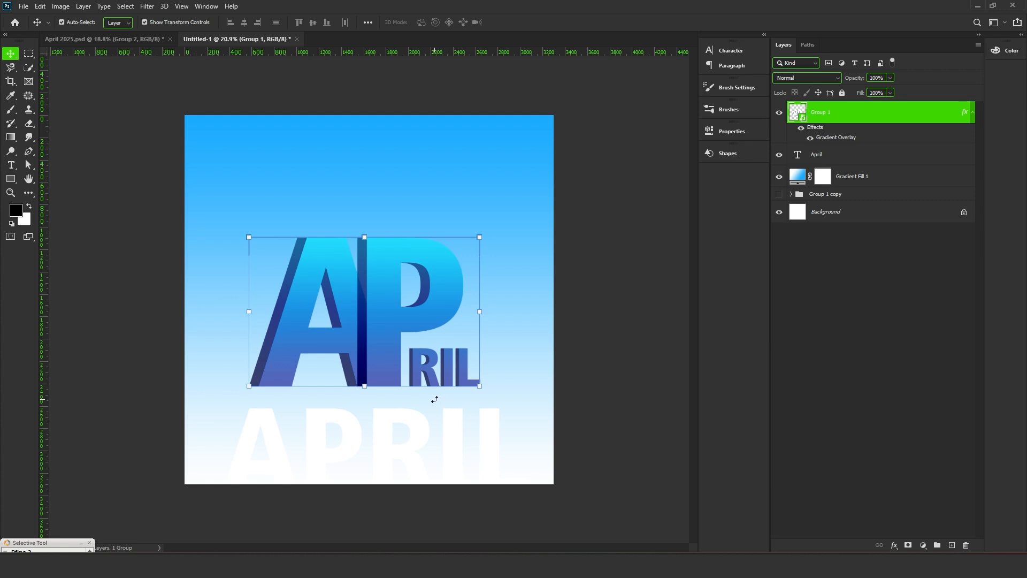
{"action": "scroll", "coordinate": [268, 415], "scroll_direction": "up", "scroll_amount": 1}
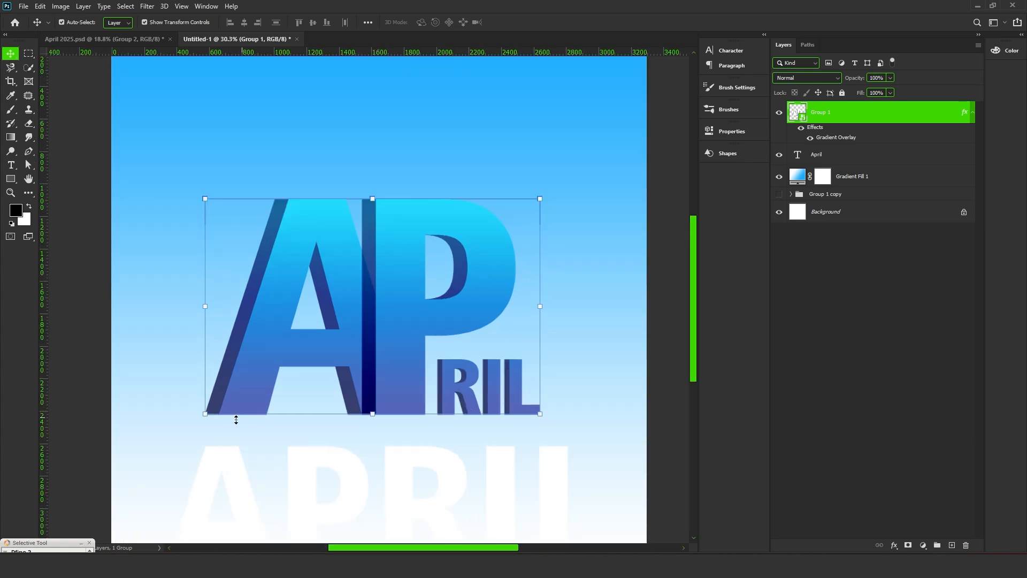
{"action": "left_click", "coordinate": [141, 43]}
{"action": "scroll", "coordinate": [287, 418], "scroll_direction": "up", "scroll_amount": 1}
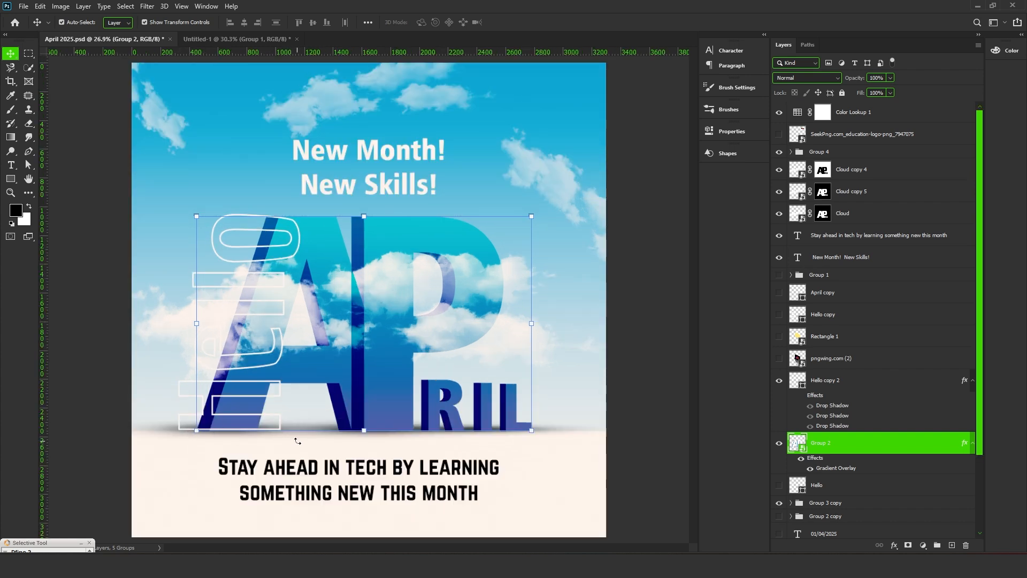
{"action": "scroll", "coordinate": [305, 438], "scroll_direction": "down", "scroll_amount": 1}
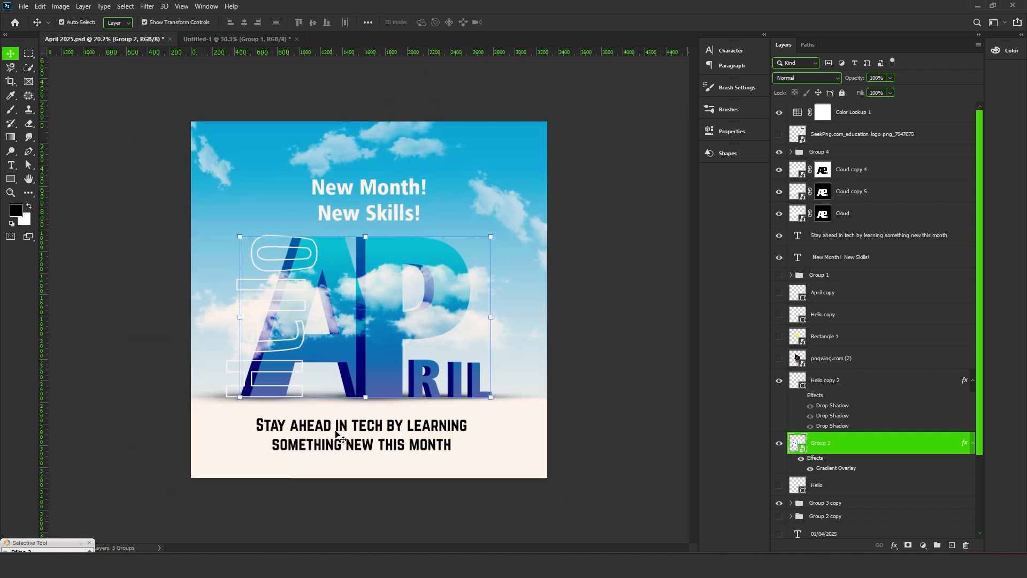
{"action": "left_click", "coordinate": [239, 39]}
{"action": "scroll", "coordinate": [380, 220], "scroll_direction": "down", "scroll_amount": 1}
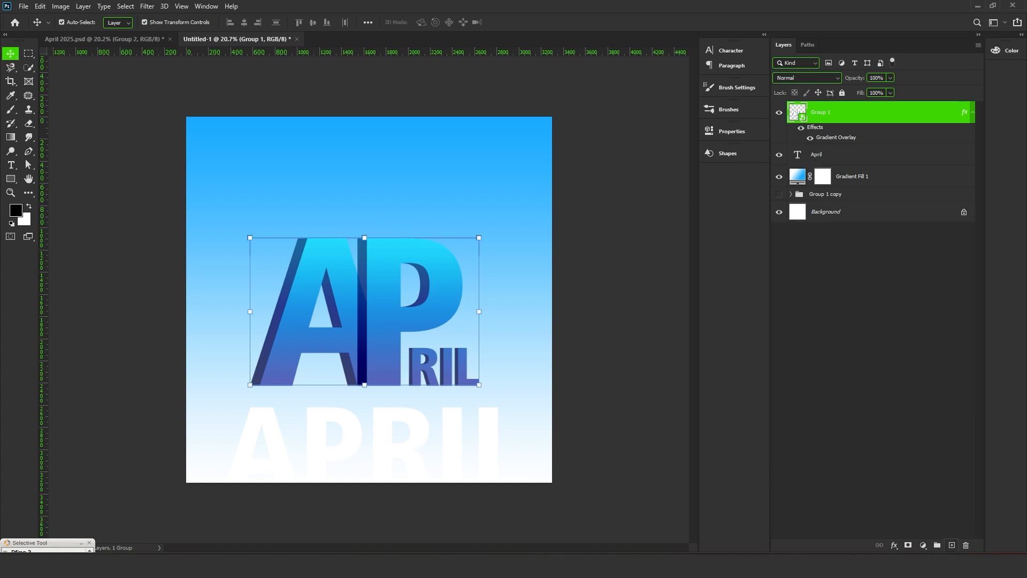
- Add a new layer above the lettering smart object and name it Shadow
{"action": "left_click", "coordinate": [953, 545]}
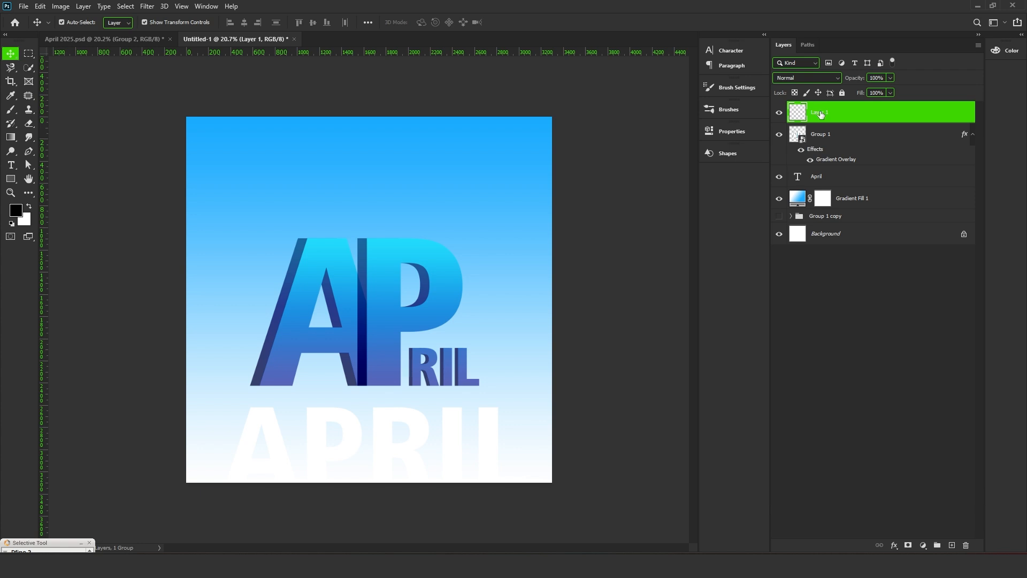
{"action": "double_click", "coordinate": [822, 113]}
{"action": "type", "text": "shadow"}
{"action": "key", "text": "Return"}
- Set up the Brush tool for the Shadow layer with black as the foreground colour and white as the background colour
{"action": "left_click", "coordinate": [11, 110]}
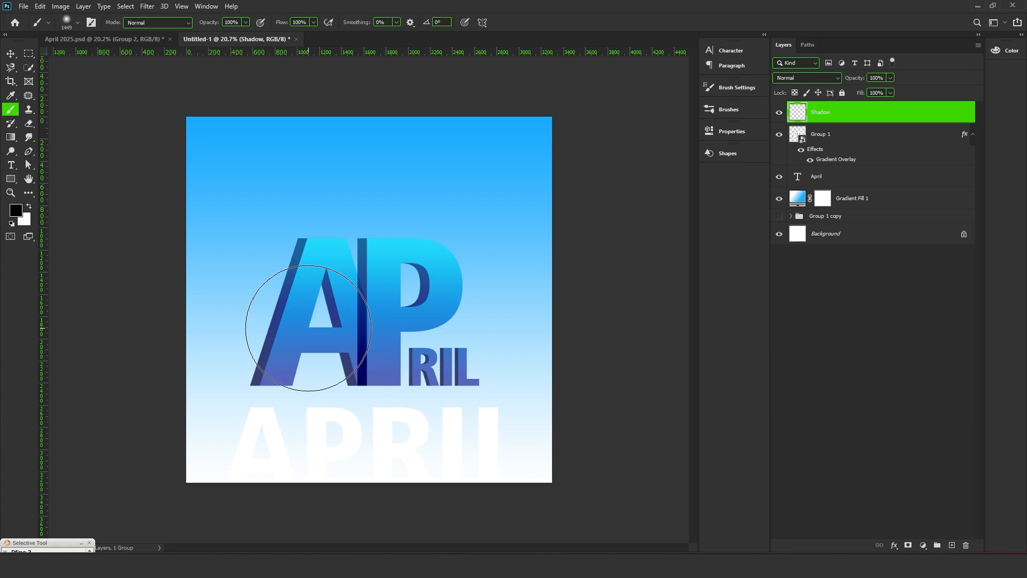
{"action": "left_click", "coordinate": [29, 207]}
{"action": "left_click", "coordinate": [30, 207]}
{"action": "left_click", "coordinate": [30, 207]}
{"action": "left_click", "coordinate": [29, 207]}
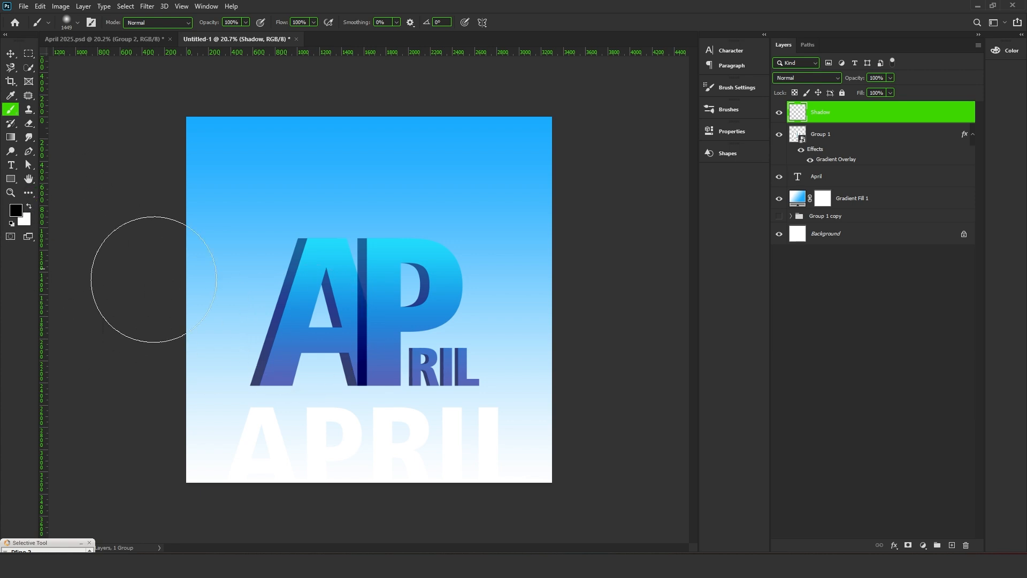
{"action": "key", "text": "x"}
{"action": "key", "text": "x"}
{"action": "key", "text": "x"}
{"action": "key", "text": "x"}
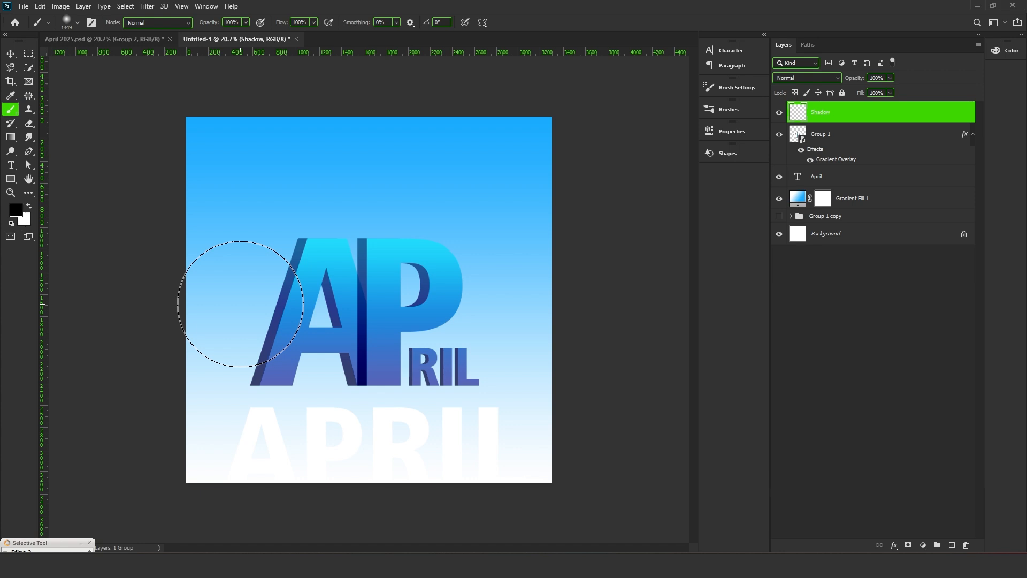
{"action": "key", "text": "x"}
{"action": "key", "text": "x"}
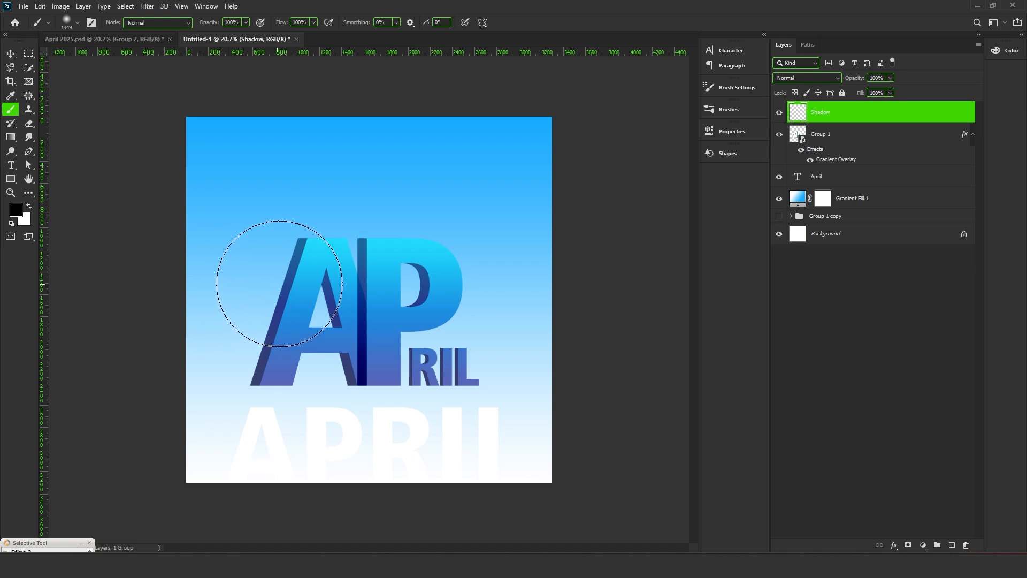
- Try out the brush with test dabs, reduce its size to 464 px, and undo the dabs
{"action": "left_click", "coordinate": [325, 187]}
{"action": "key", "text": "ctrl+z"}
{"action": "scroll", "coordinate": [316, 402], "scroll_direction": "up", "scroll_amount": 2}
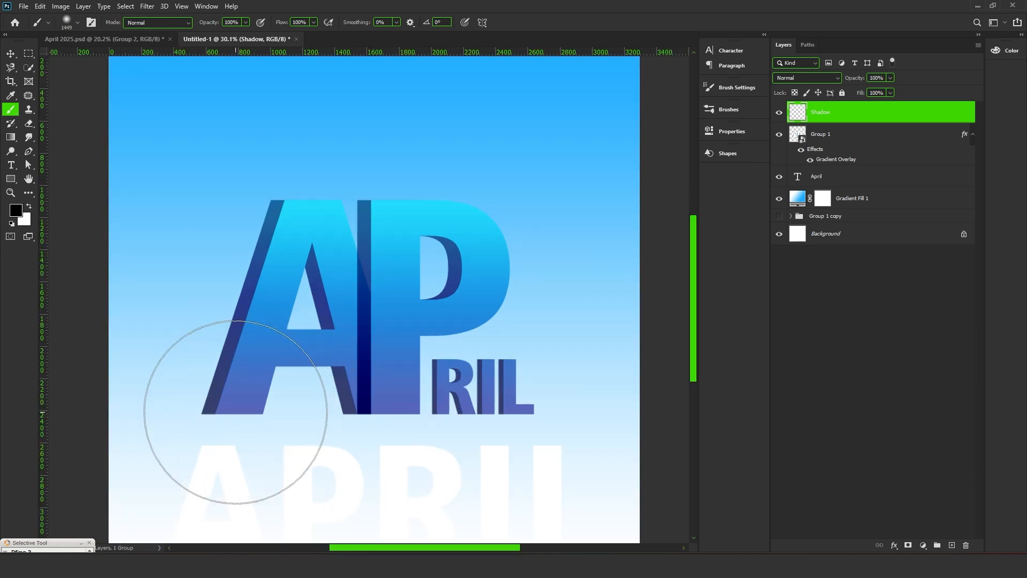
{"action": "left_click_drag", "start_coordinate": [243, 409], "coordinate": [197, 419]}
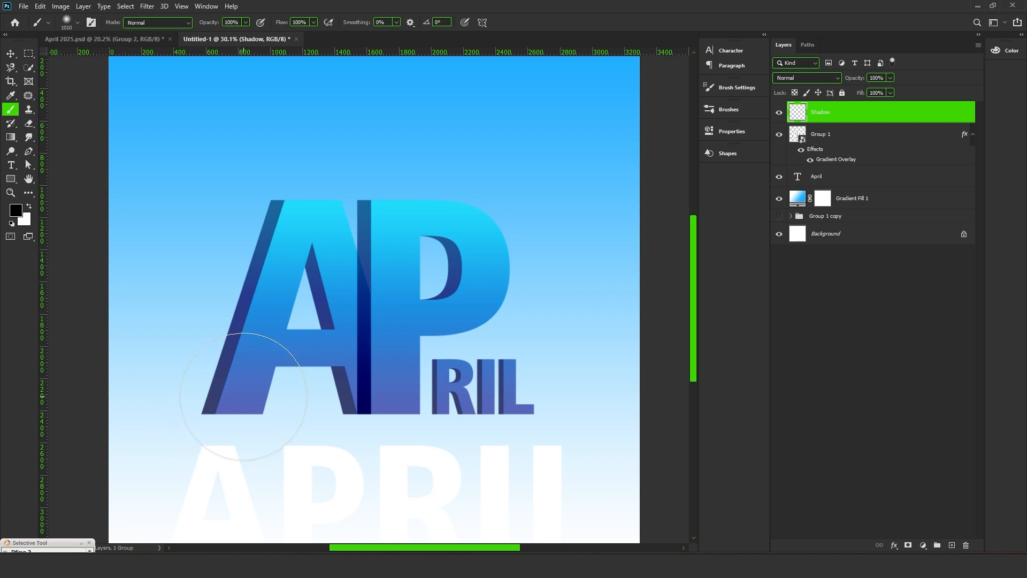
{"action": "right_click", "coordinate": [249, 396]}
{"action": "left_click_drag", "start_coordinate": [364, 332], "coordinate": [359, 332]}
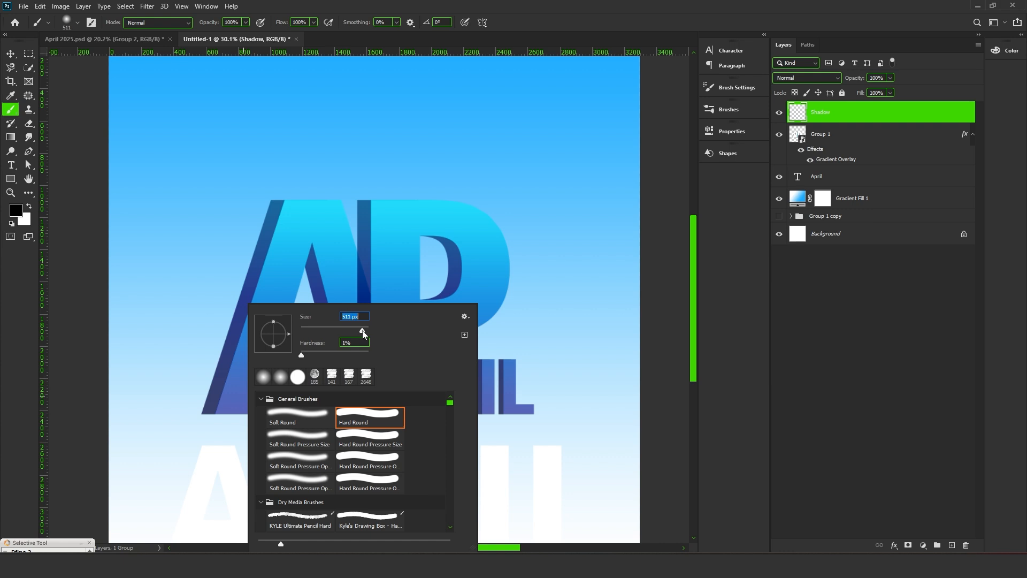
{"action": "left_click_drag", "start_coordinate": [363, 332], "coordinate": [361, 333]}
{"action": "left_click", "coordinate": [665, 289]}
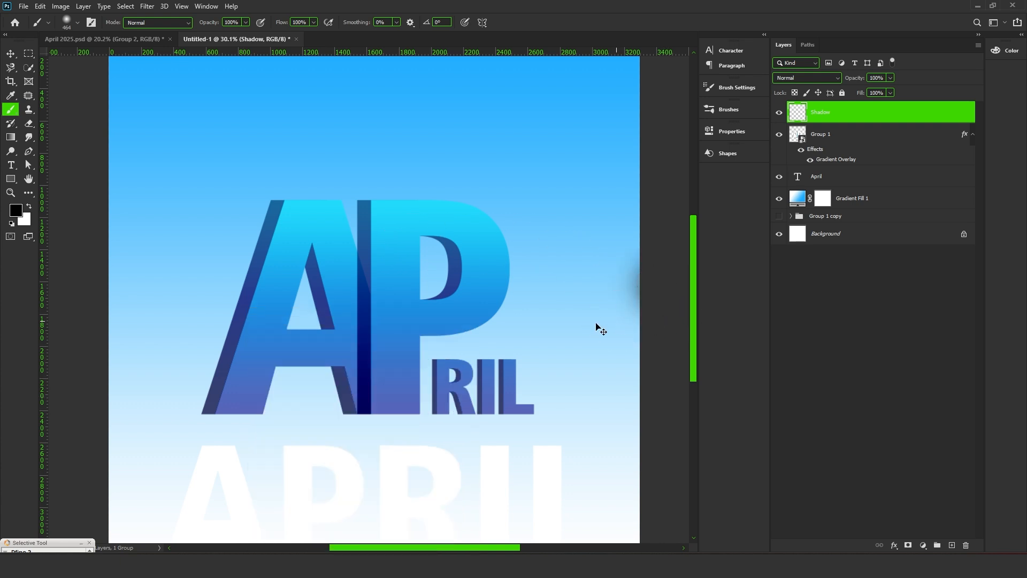
{"action": "key", "text": "ctrl+z"}
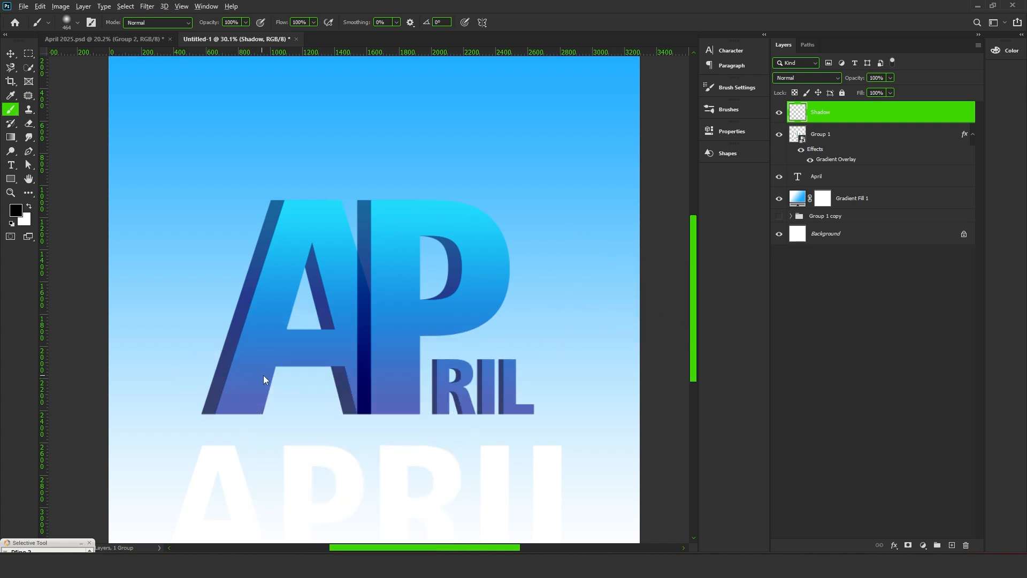
- Resize the soft brush to 743 px and paint one black dab at the base of the A's left leg
{"action": "mouse_move", "coordinate": [263, 375]}
{"action": "left_mouse_down"}
{"action": "mouse_move", "coordinate": [287, 378]}
{"action": "mouse_move", "coordinate": [235, 403]}
{"action": "mouse_move", "coordinate": [278, 408]}
{"action": "mouse_move", "coordinate": [243, 410]}
{"action": "left_mouse_up"}
{"action": "scroll", "coordinate": [236, 418], "scroll_direction": "up", "scroll_amount": 2}
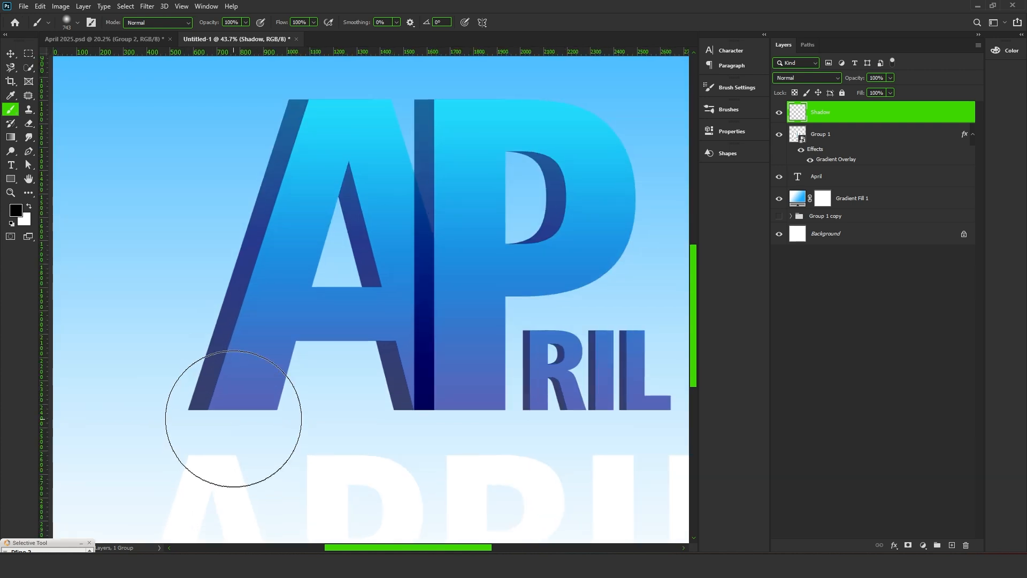
{"action": "left_click", "coordinate": [237, 413]}
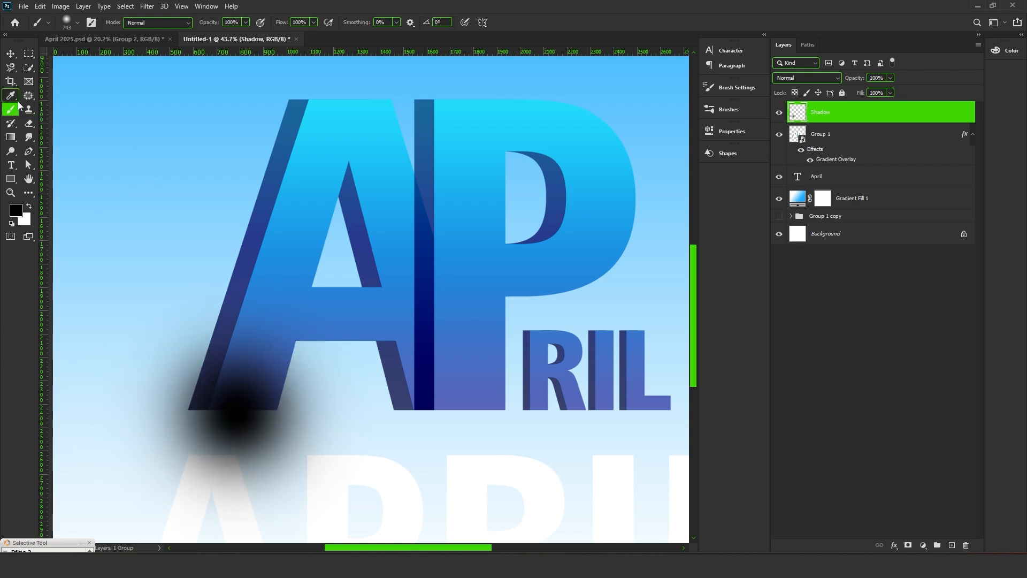
- Flatten the black dab into a thin ground shadow under the A's left leg and duplicate it twice beneath the remaining letters
{"action": "left_click", "coordinate": [10, 54]}
{"action": "scroll", "coordinate": [266, 306], "scroll_direction": "down", "scroll_amount": 3}
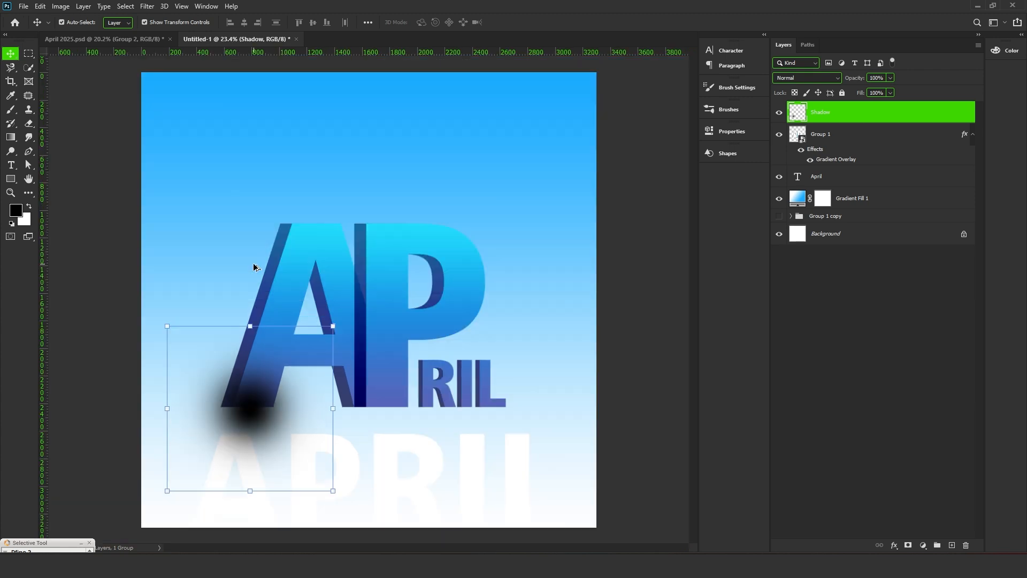
{"action": "mouse_move", "coordinate": [262, 324]}
{"action": "left_mouse_down"}
{"action": "mouse_move", "coordinate": [271, 462]}
{"action": "mouse_move", "coordinate": [270, 398]}
{"action": "mouse_move", "coordinate": [381, 407]}
{"action": "left_mouse_up"}
{"action": "key", "text": "Return"}
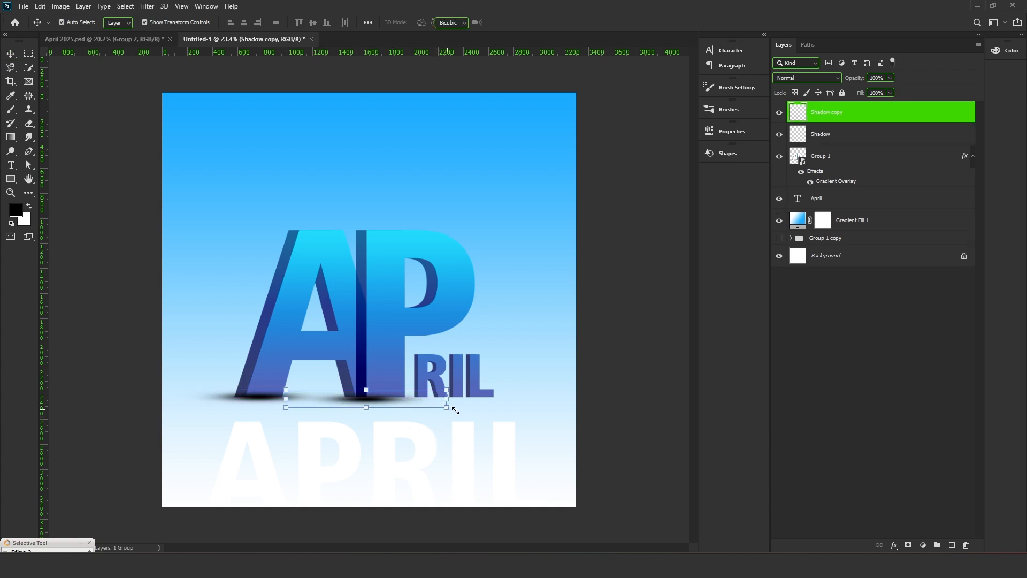
{"action": "left_click_drag", "start_coordinate": [454, 408], "coordinate": [501, 408]}
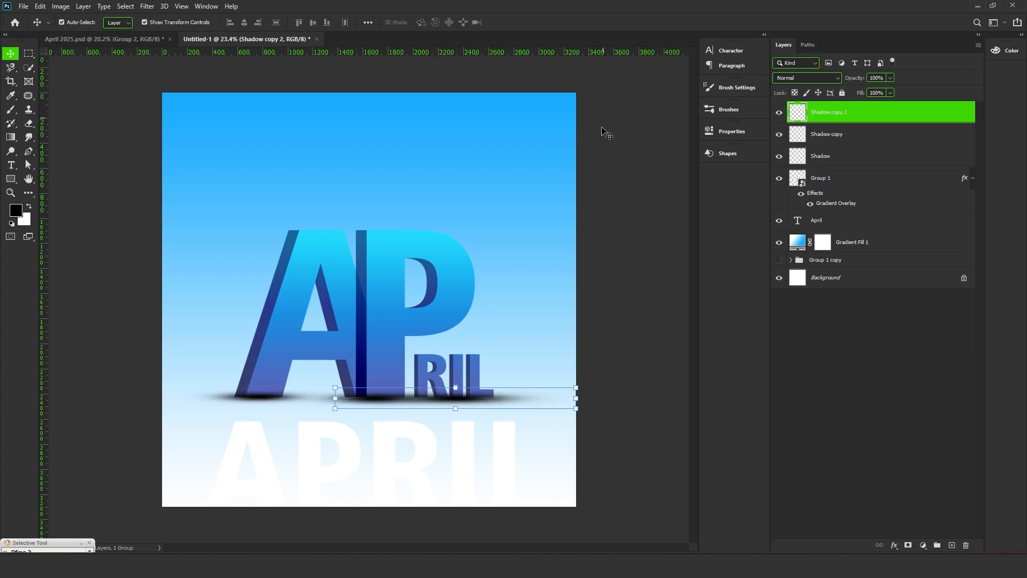
- Move the three shadow layers below the Group 1 lettering layer and group them
{"action": "left_click", "coordinate": [822, 163], "text": "shift"}
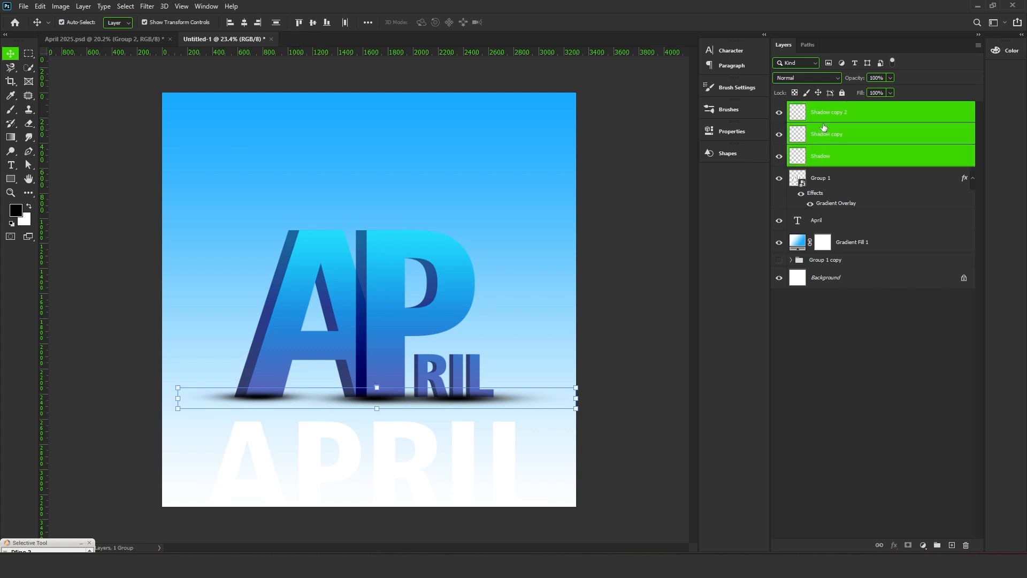
{"action": "left_click_drag", "start_coordinate": [825, 125], "coordinate": [874, 221]}
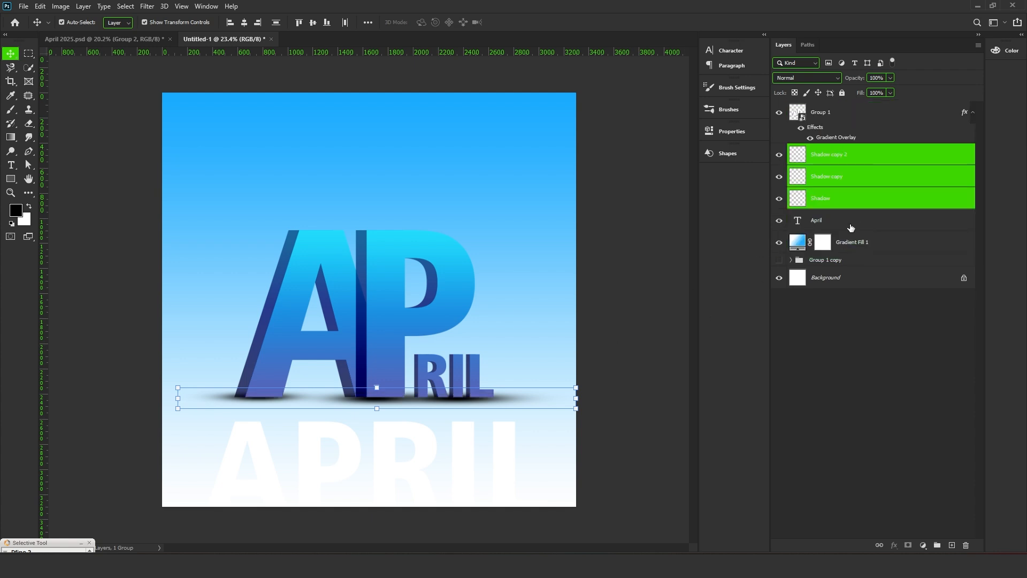
{"action": "key", "text": "ctrl+g"}
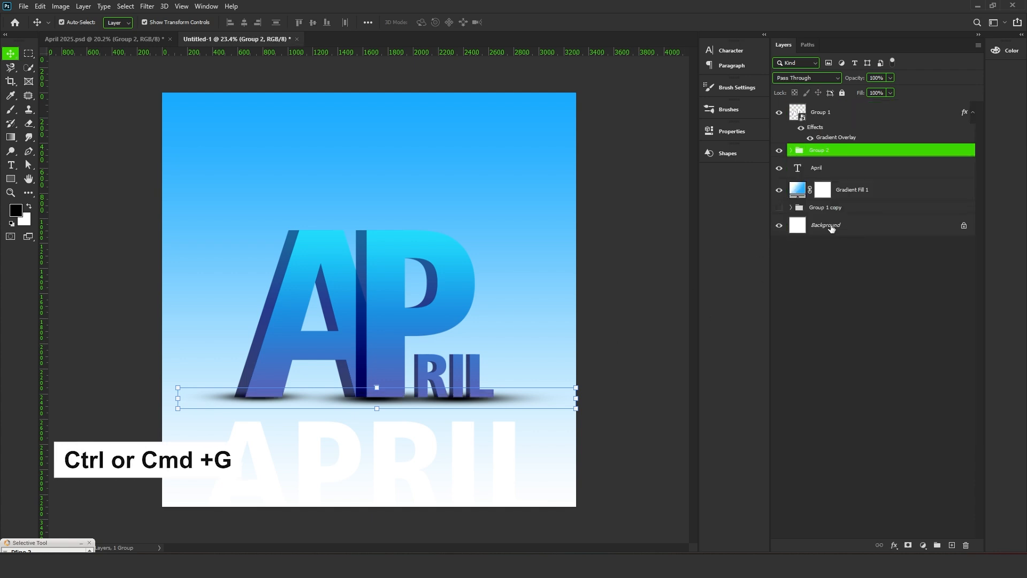
- Rename the shadow layers' group as Shadow and set its opacity to 80%
{"action": "double_click", "coordinate": [820, 150]}
{"action": "type", "text": "Shadow"}
{"action": "key", "text": "Return"}
{"action": "left_click_drag", "start_coordinate": [858, 80], "coordinate": [848, 84]}
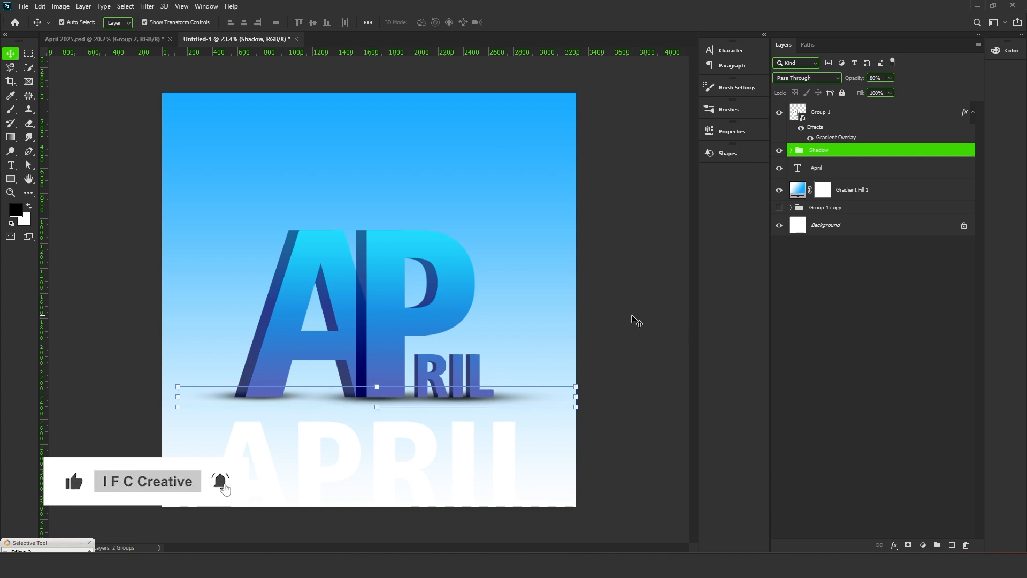
{"action": "left_click", "coordinate": [632, 317]}
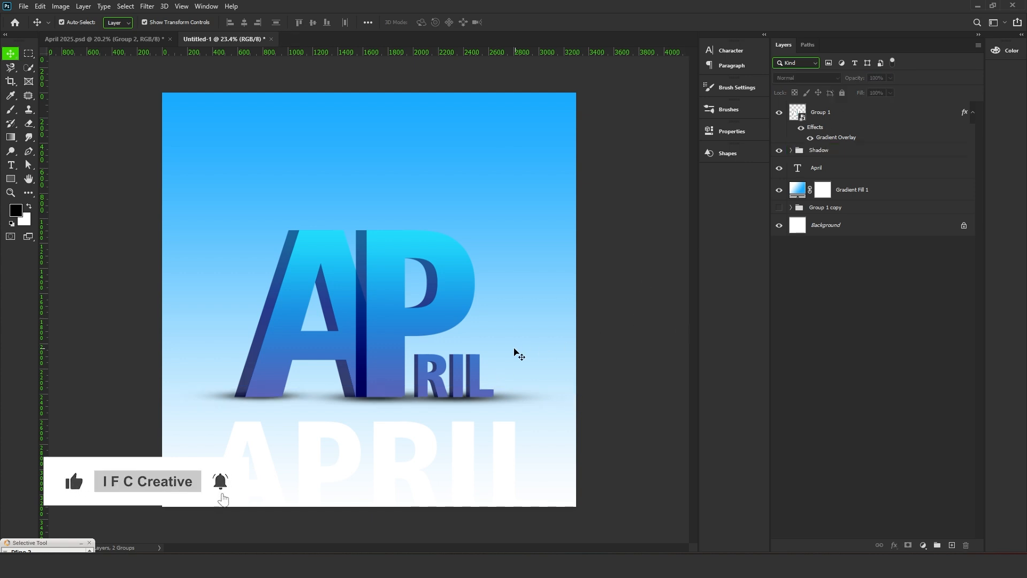
- Duplicate the white April text above the 3D lettering and change the copy's wording to Hello
{"action": "left_click", "coordinate": [111, 39]}
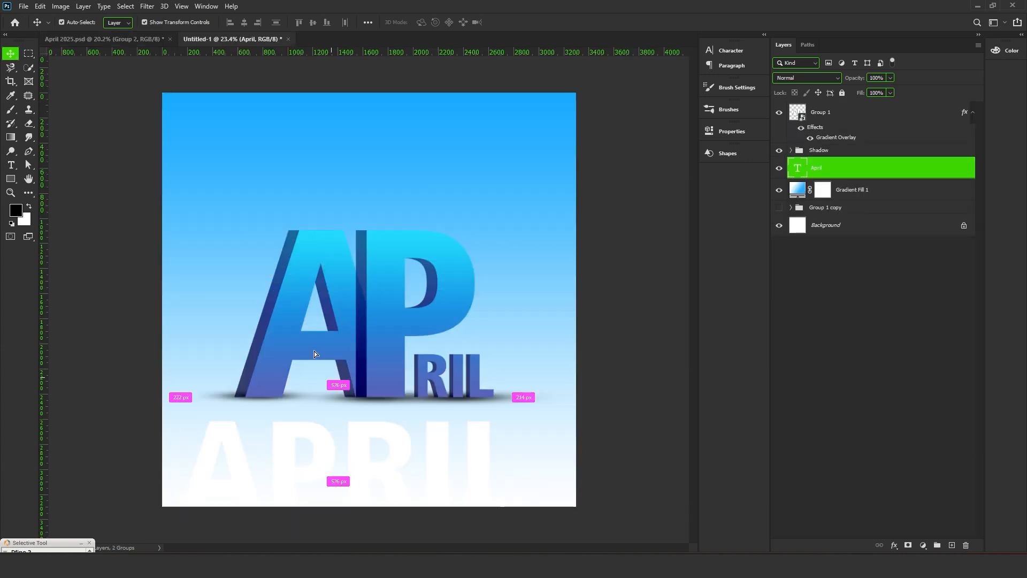
{"action": "left_click_drag", "start_coordinate": [358, 450], "coordinate": [383, 150]}
{"action": "double_click", "coordinate": [383, 153]}
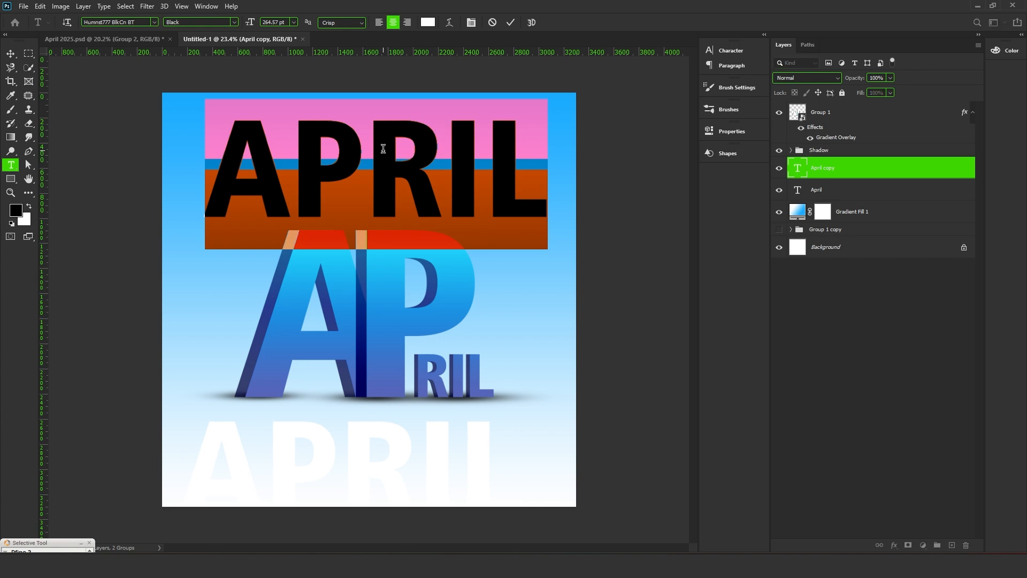
{"action": "type", "text": "Hello"}
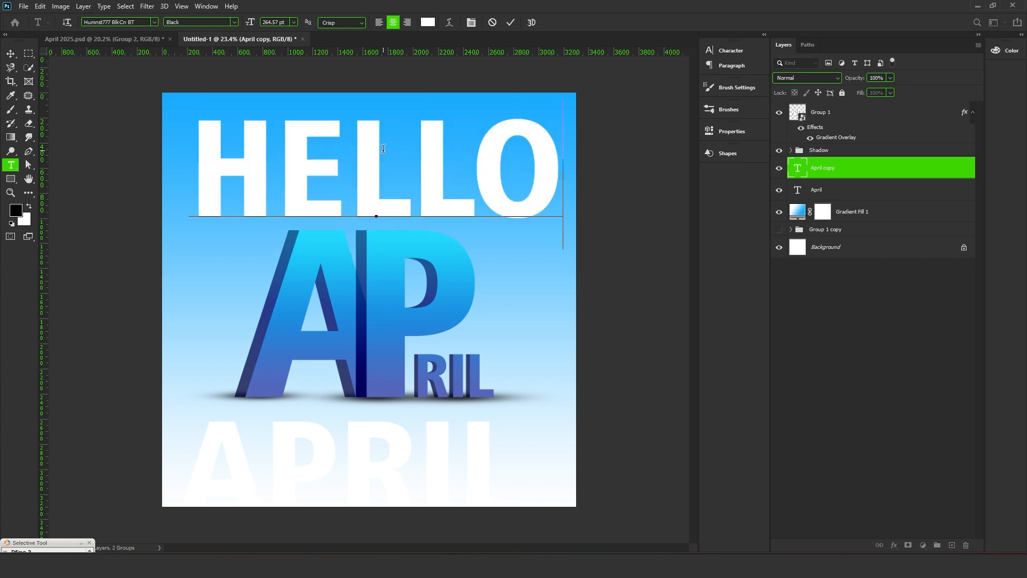
- Commit the Hello text and convert its layer to a shape
{"action": "left_click", "coordinate": [812, 166]}
{"action": "right_click", "coordinate": [836, 168]}
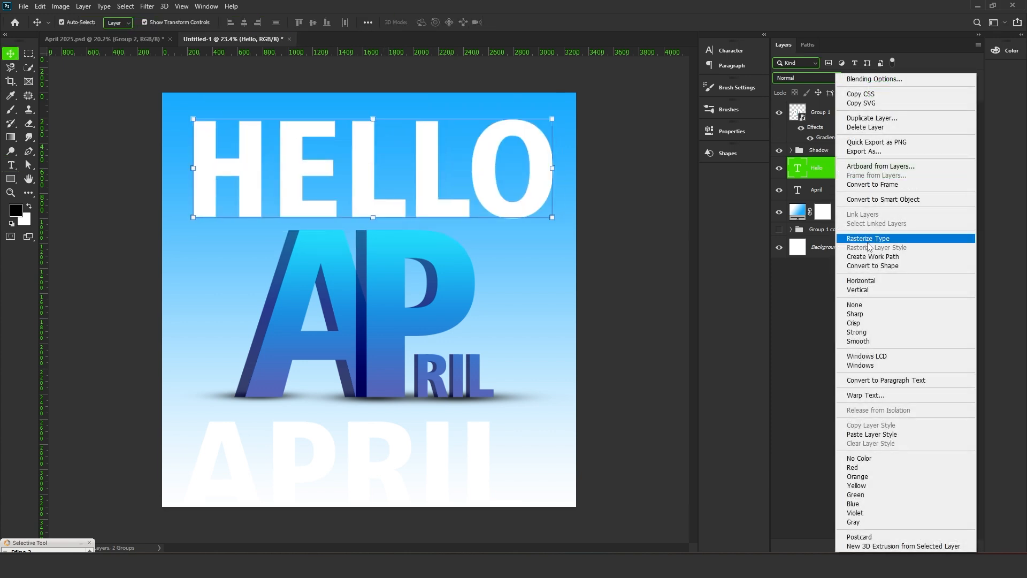
{"action": "left_click", "coordinate": [877, 268]}
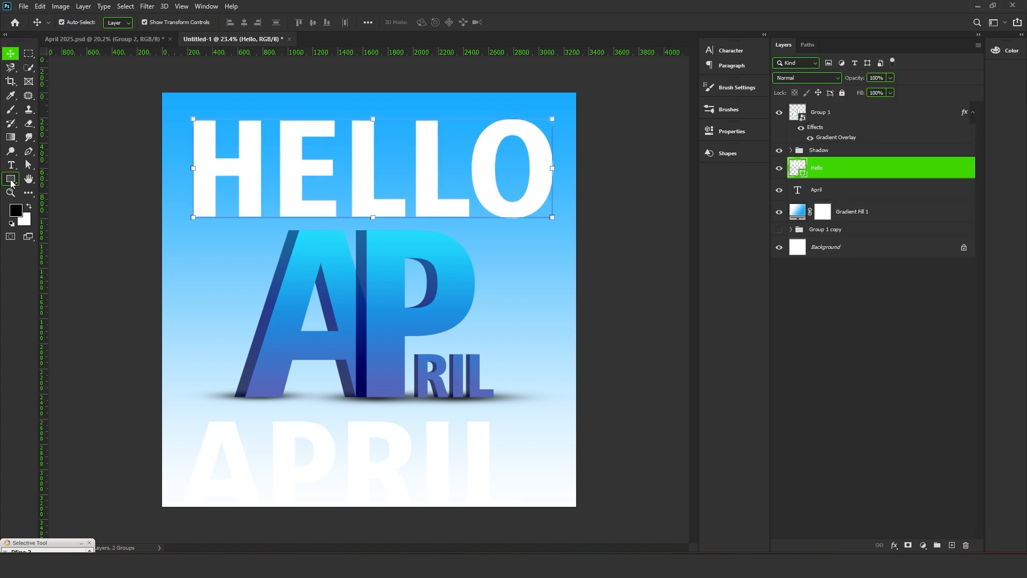
- Turn the Hello shape into an outline with no fill and a white 20 px stroke
{"action": "left_click", "coordinate": [11, 181]}
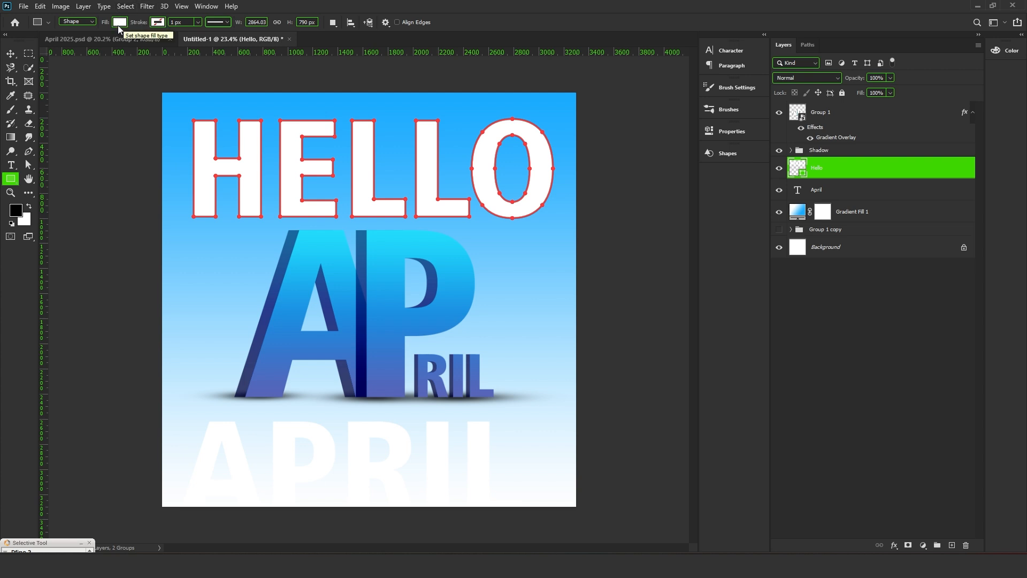
{"action": "left_click", "coordinate": [120, 22]}
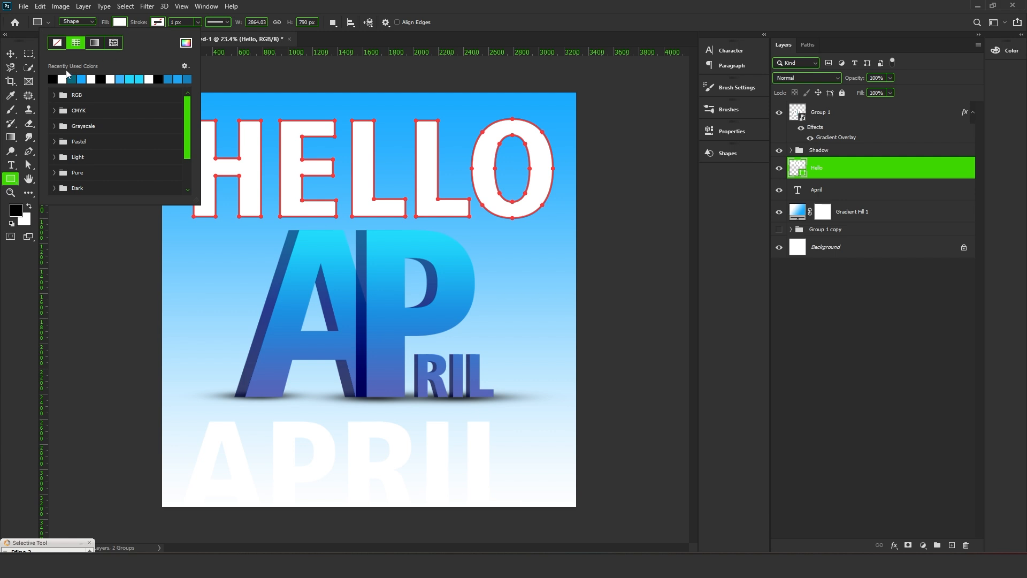
{"action": "left_click", "coordinate": [58, 47]}
{"action": "left_click", "coordinate": [156, 23]}
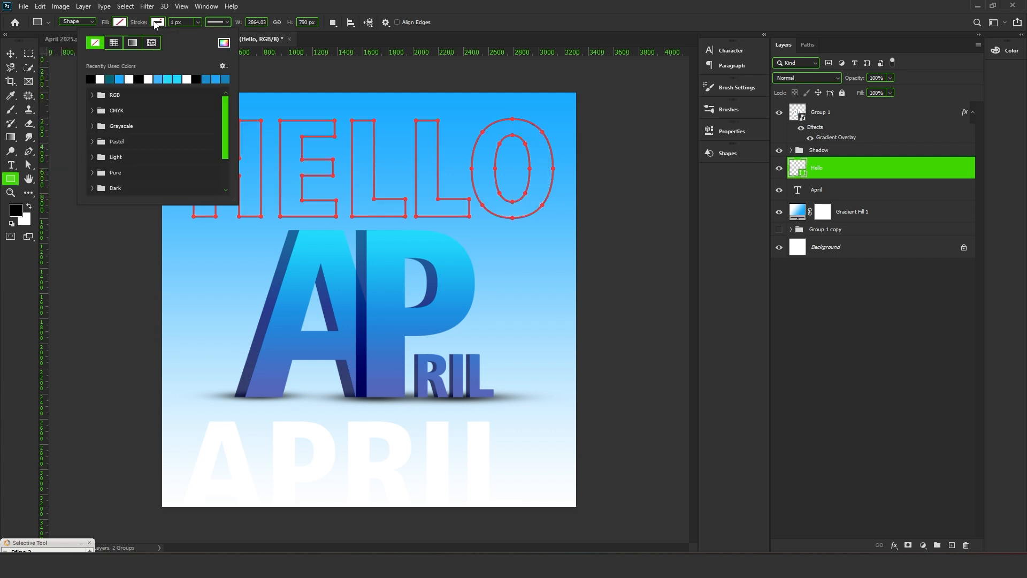
{"action": "left_click", "coordinate": [102, 78]}
{"action": "left_click", "coordinate": [188, 23]}
{"action": "left_click", "coordinate": [190, 22]}
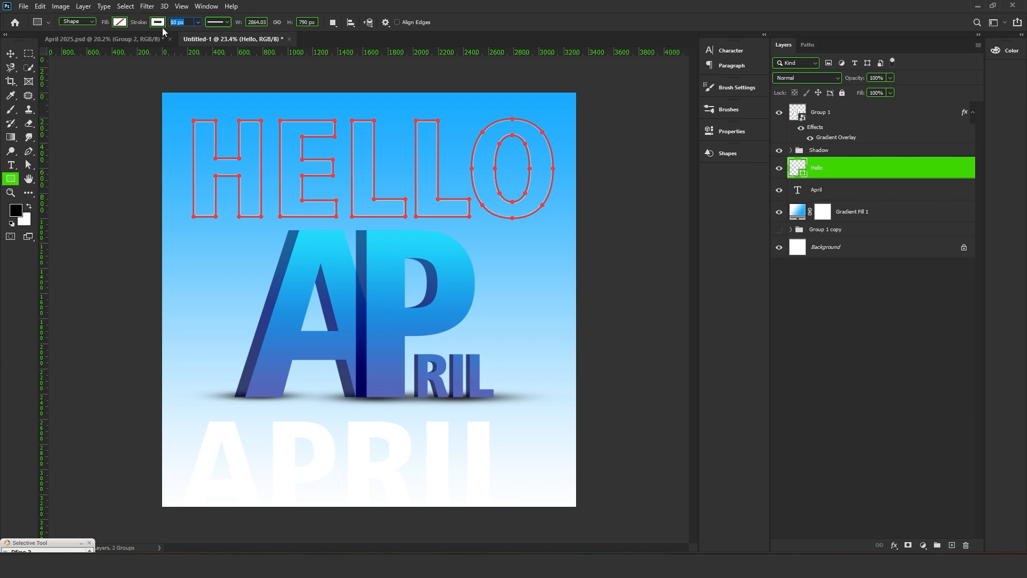
{"action": "key", "text": "Return"}
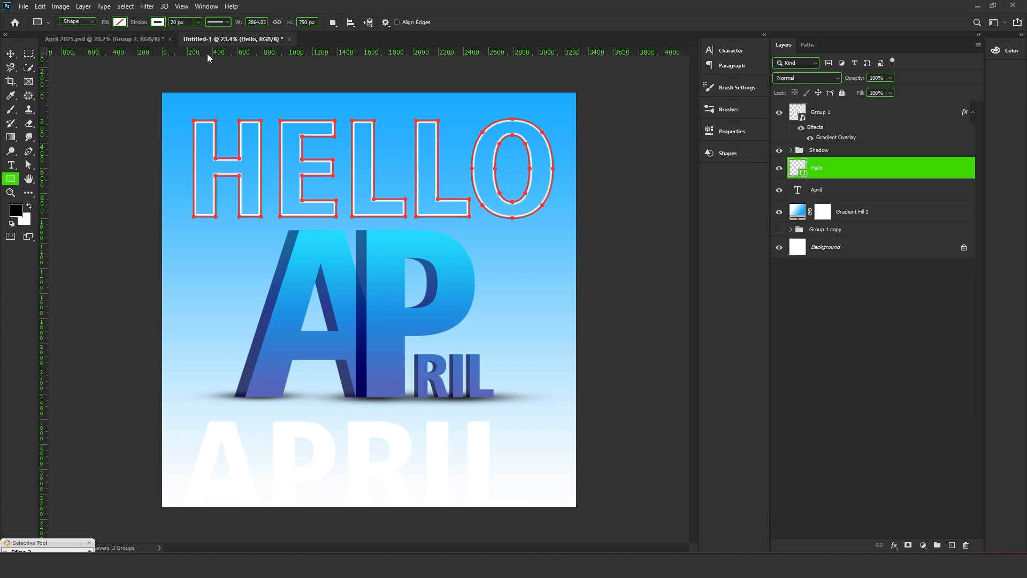
- Rotate the Hello outline to -90°, scale it to 57.44%, and place it over the A's left side
{"action": "left_click", "coordinate": [11, 53]}
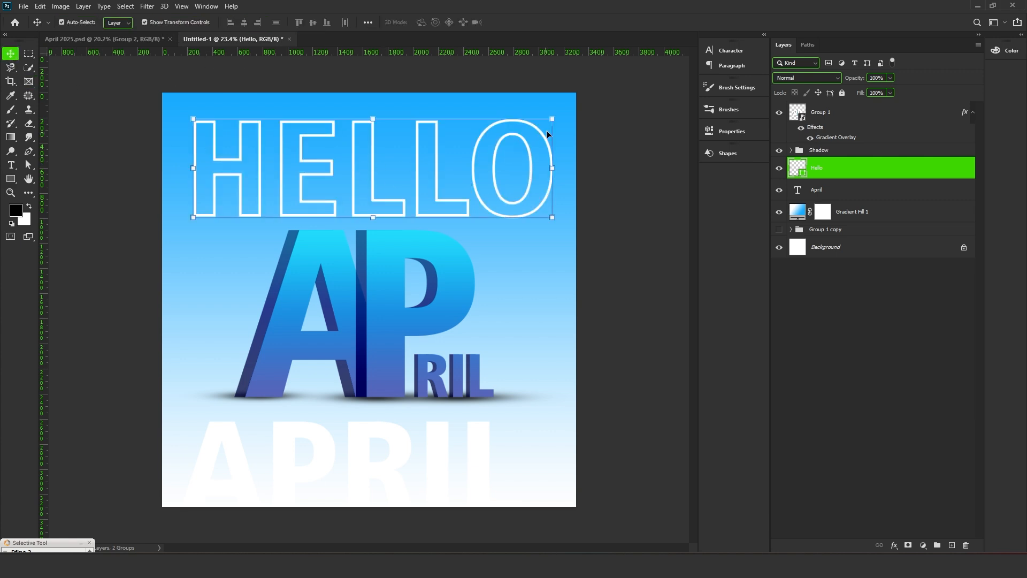
{"action": "left_click_drag", "start_coordinate": [562, 119], "coordinate": [341, 84]}
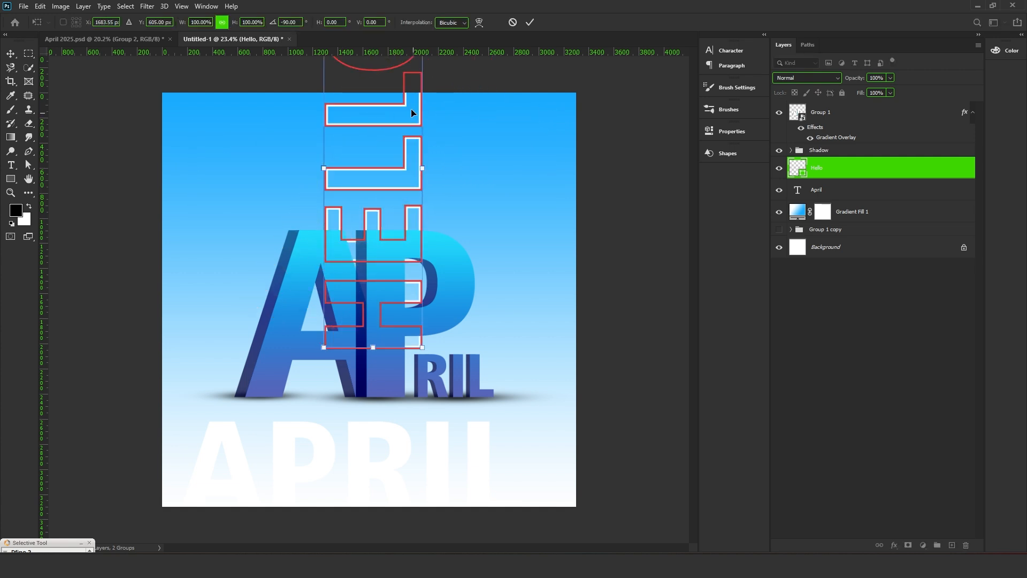
{"action": "left_click_drag", "start_coordinate": [407, 105], "coordinate": [299, 246]}
{"action": "left_click_drag", "start_coordinate": [315, 133], "coordinate": [288, 238]}
{"action": "left_click", "coordinate": [526, 22]}
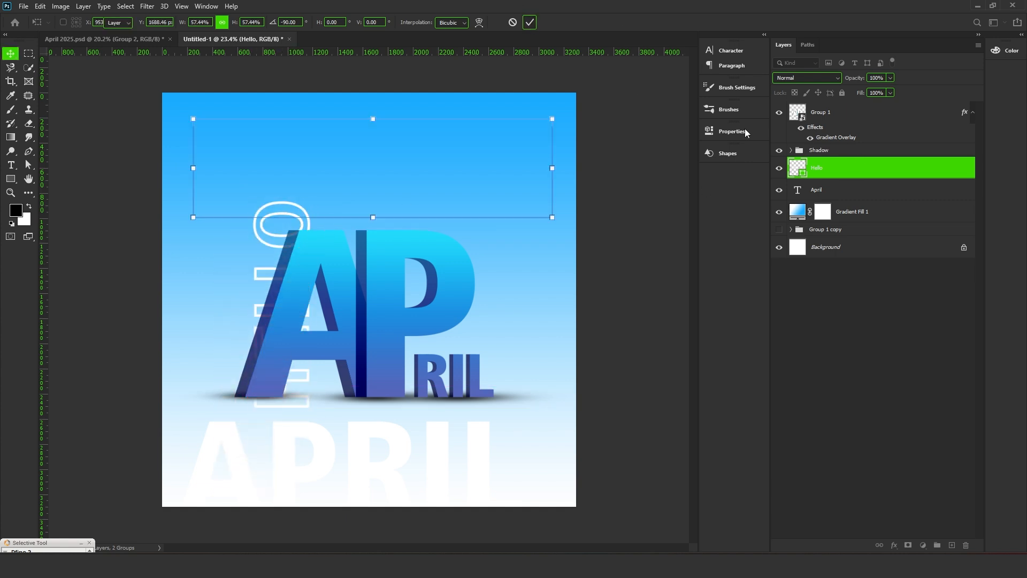
- Bring the Hello layer above the lettering, shrink it to about the A's height, and align it along the left leg
{"action": "left_click_drag", "start_coordinate": [888, 170], "coordinate": [872, 110]}
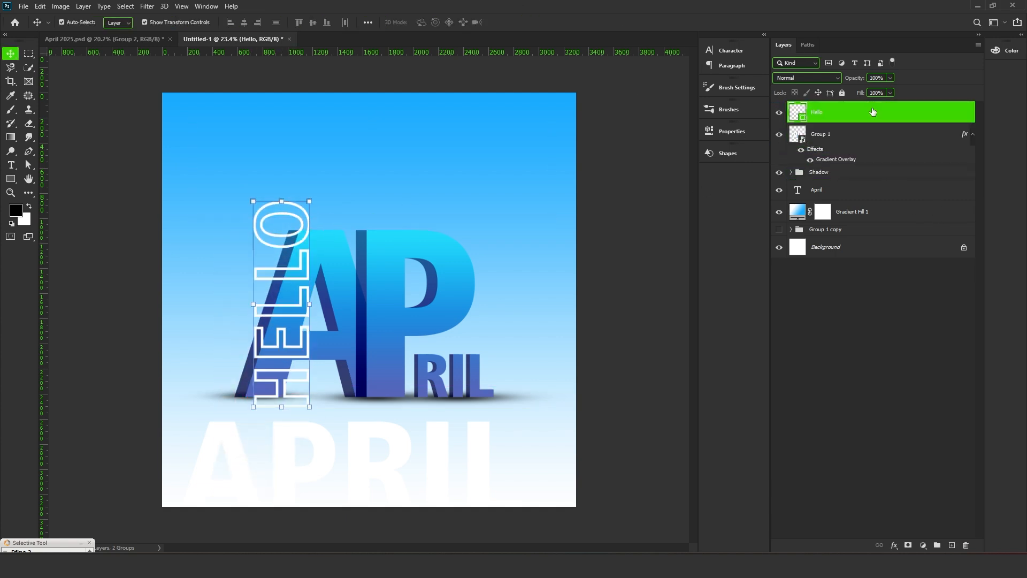
{"action": "left_click_drag", "start_coordinate": [288, 325], "coordinate": [276, 323]}
{"action": "left_click_drag", "start_coordinate": [297, 200], "coordinate": [289, 229]}
{"action": "left_click_drag", "start_coordinate": [279, 310], "coordinate": [277, 305]}
{"action": "left_click", "coordinate": [529, 23]}
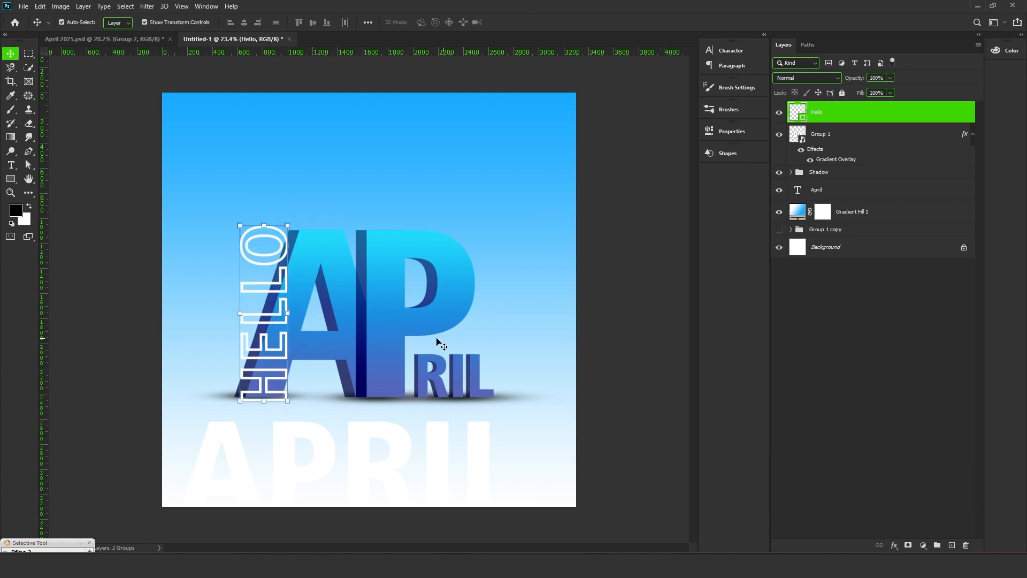
- Hide the white April text layer and copy the "New Month! New Skills!" text from April 2025.psd to above the lettering
{"action": "left_click", "coordinate": [349, 457]}
{"action": "left_click", "coordinate": [779, 190]}
{"action": "left_click", "coordinate": [107, 39]}
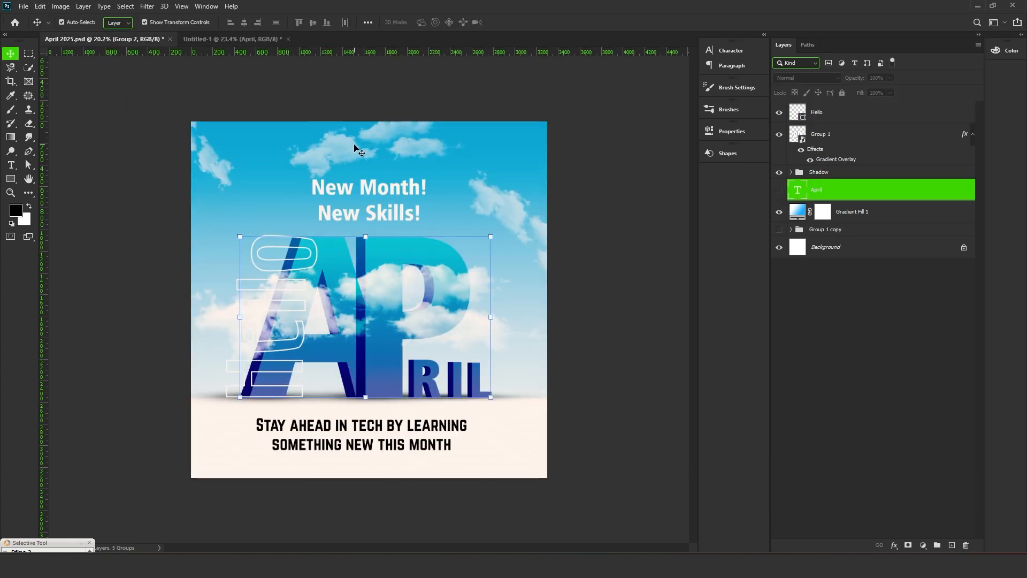
{"action": "left_click", "coordinate": [374, 187]}
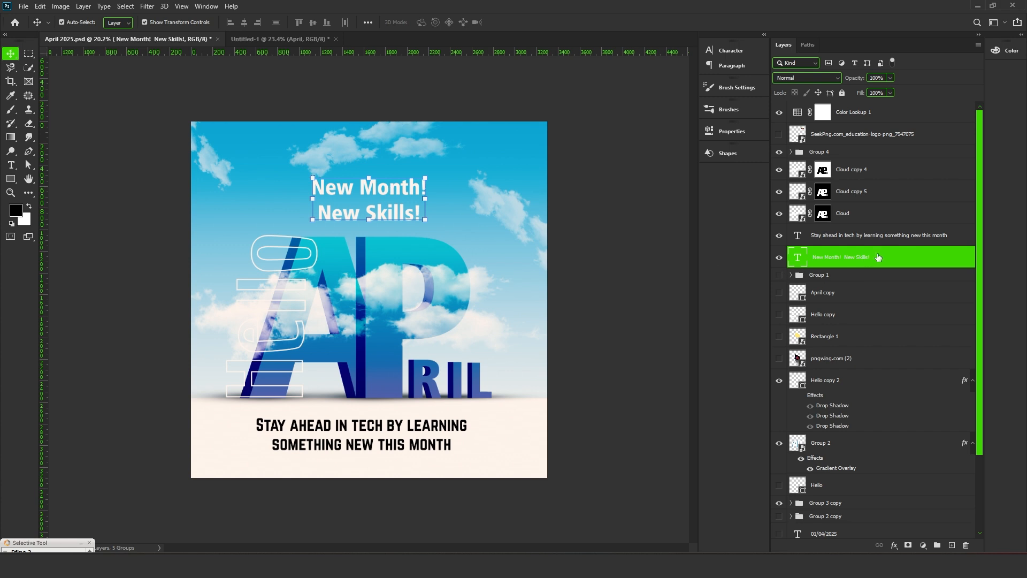
{"action": "left_click_drag", "start_coordinate": [878, 257], "coordinate": [367, 178]}
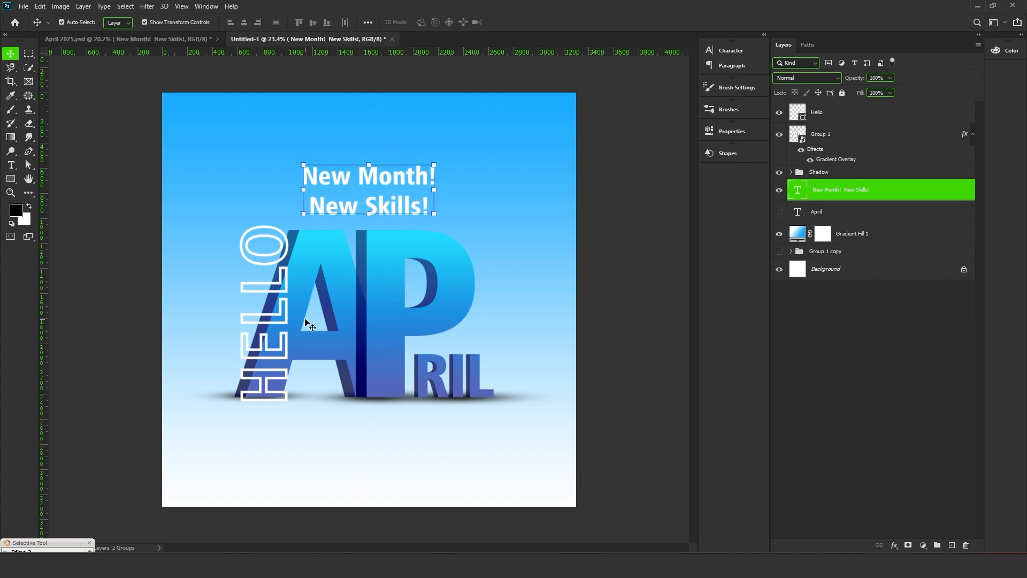
- Copy the "Stay ahead in tech by learning something new this month" text from April 2025.psd to below the lettering in Untitled-1
{"action": "left_click", "coordinate": [159, 43]}
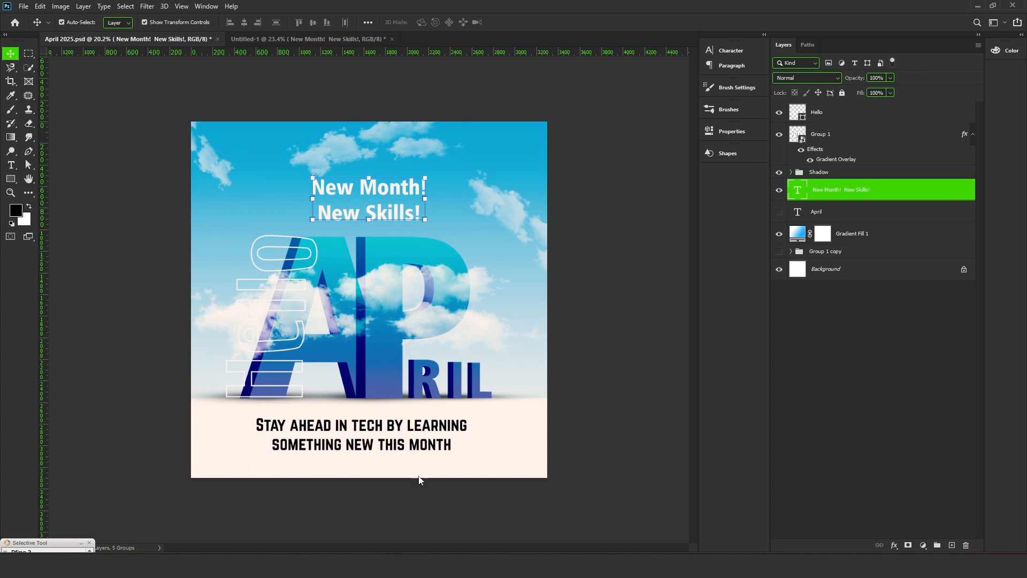
{"action": "left_click", "coordinate": [387, 443]}
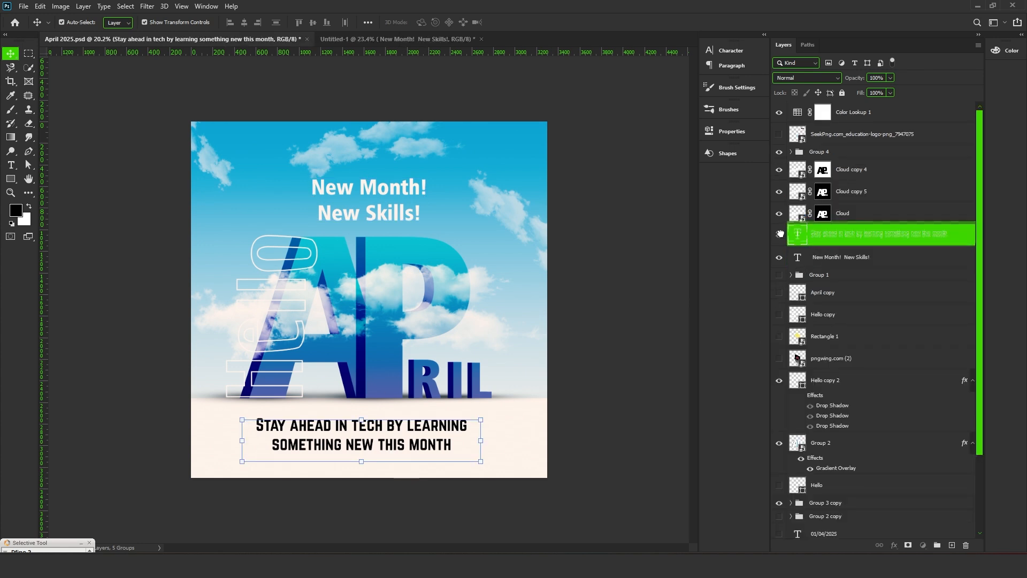
{"action": "left_click_drag", "start_coordinate": [781, 234], "coordinate": [372, 458]}
- Copy the Cloud copy 5 layer from April 2025.psd into the sky at the top of the Untitled-1 canvas
{"action": "left_click", "coordinate": [178, 39]}
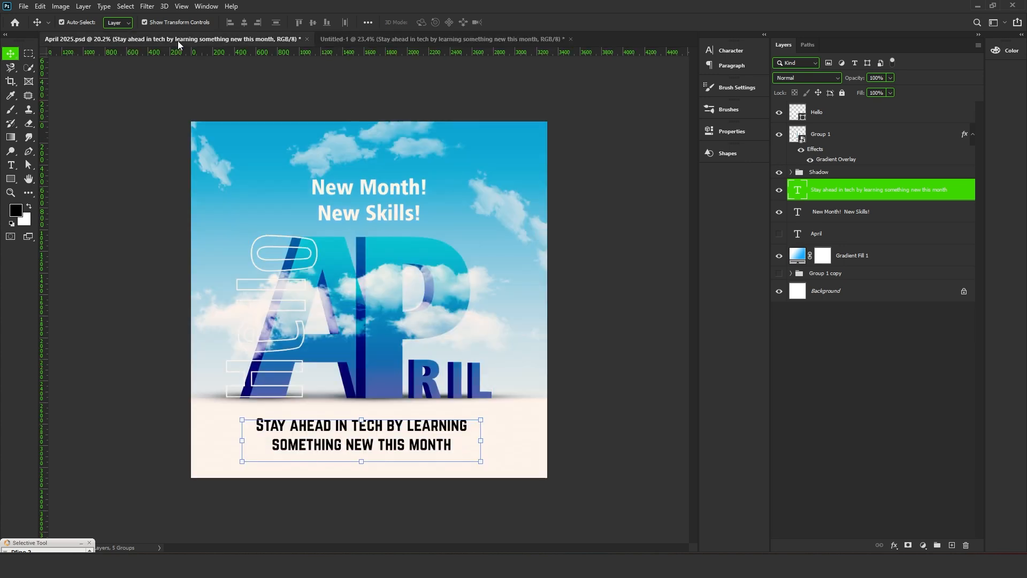
{"action": "left_click", "coordinate": [384, 289]}
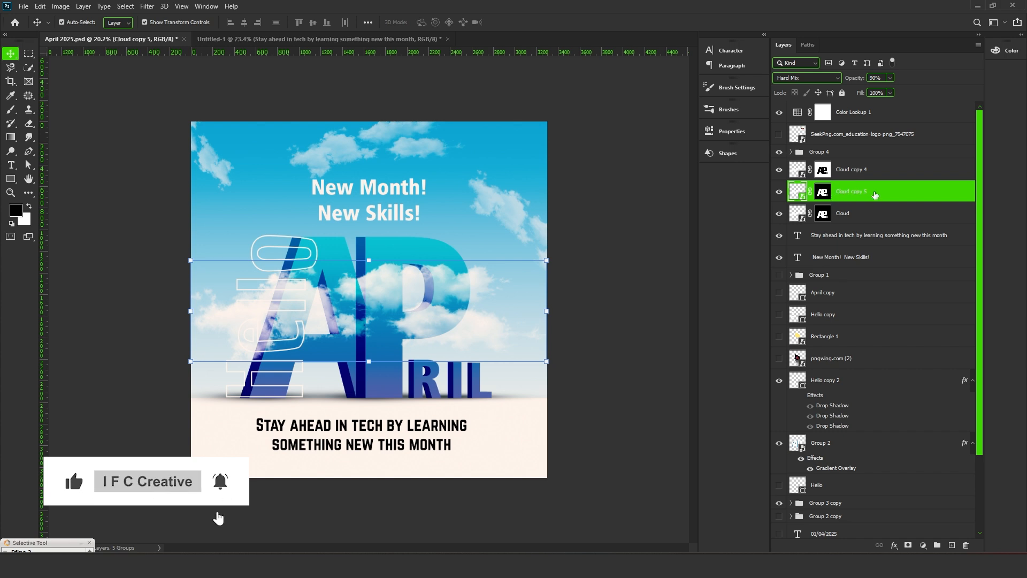
{"action": "left_click_drag", "start_coordinate": [859, 192], "coordinate": [464, 134]}
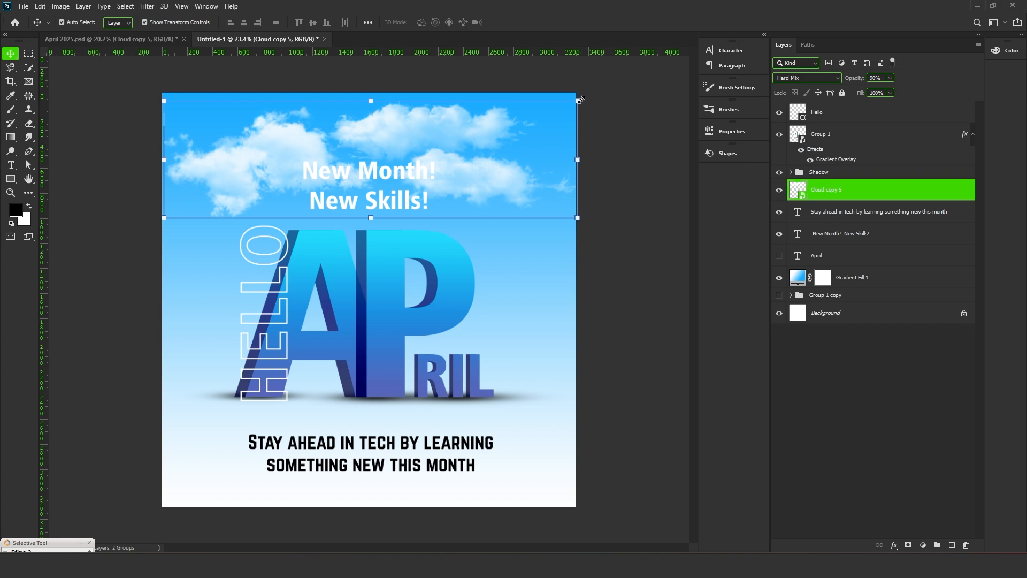
- Scale the cloud down into the upper-left sky and duplicate it to the upper-right sky and behind the P
{"action": "left_click_drag", "start_coordinate": [580, 99], "coordinate": [454, 129]}
{"action": "left_click_drag", "start_coordinate": [317, 169], "coordinate": [511, 134]}
{"action": "key", "text": "Return"}
{"action": "left_click_drag", "start_coordinate": [510, 132], "coordinate": [431, 249]}
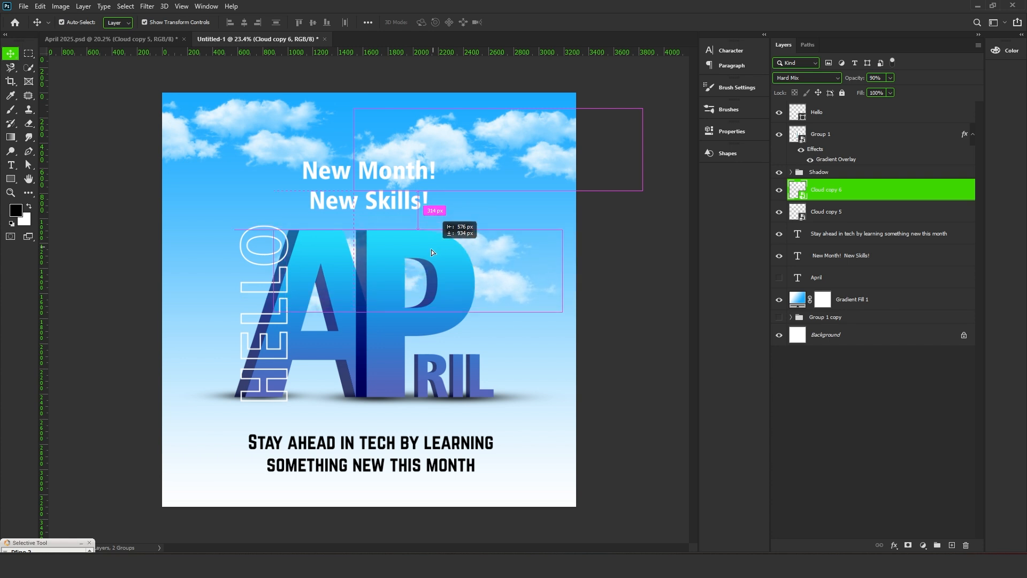
- Scale the upper-right cloud to 42.12%, rotate it to about 16°, and place it beside the New Month text
{"action": "left_click_drag", "start_coordinate": [656, 129], "coordinate": [571, 97]}
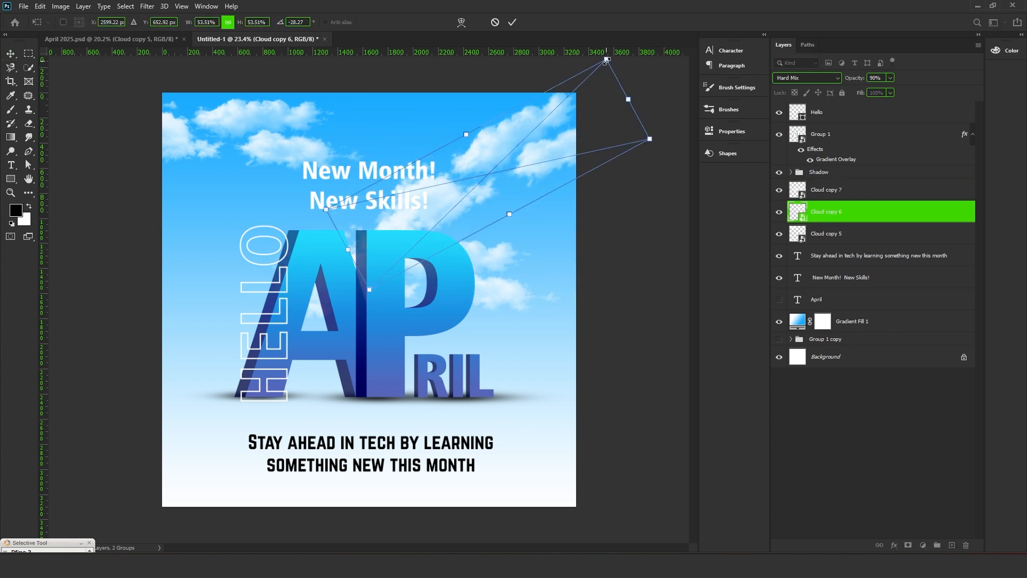
{"action": "left_click_drag", "start_coordinate": [607, 60], "coordinate": [557, 109]}
{"action": "left_click_drag", "start_coordinate": [494, 177], "coordinate": [559, 128]}
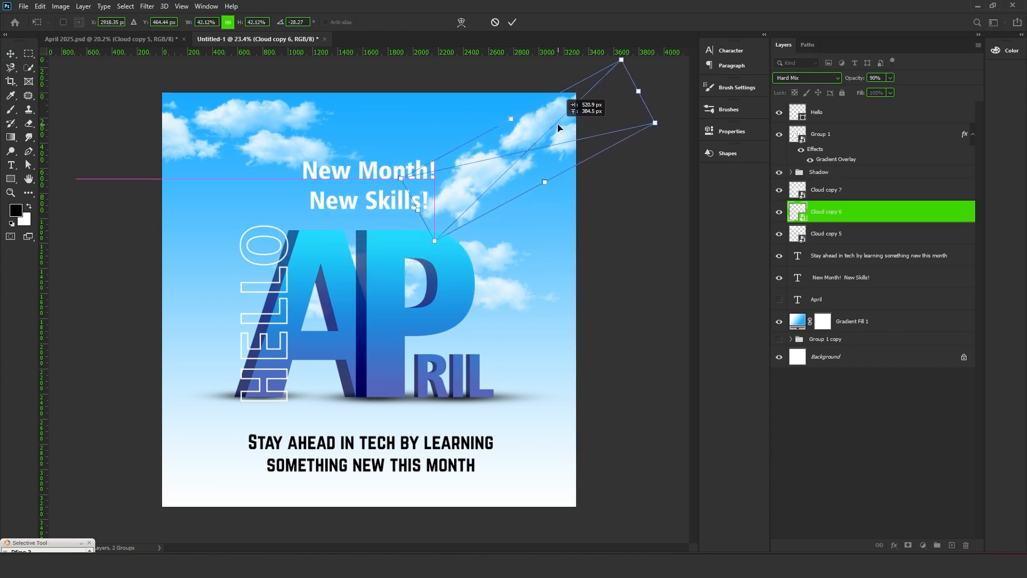
{"action": "left_click_drag", "start_coordinate": [665, 127], "coordinate": [640, 203]}
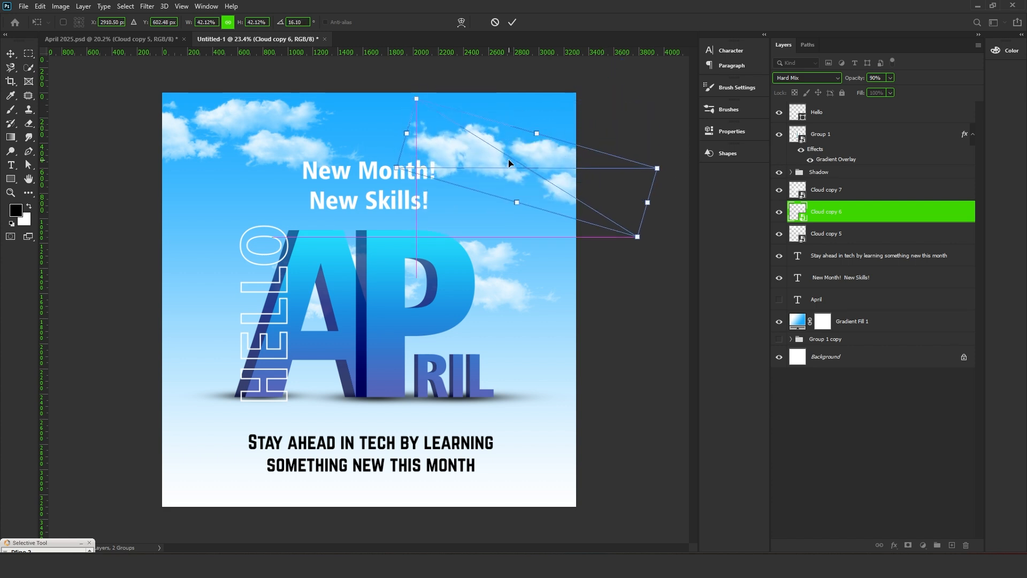
{"action": "left_click", "coordinate": [512, 22]}
- Lower the upper-left cloud slightly and tilt it counter-clockwise, and nudge the upper-right cloud upward
{"action": "left_click", "coordinate": [233, 113]}
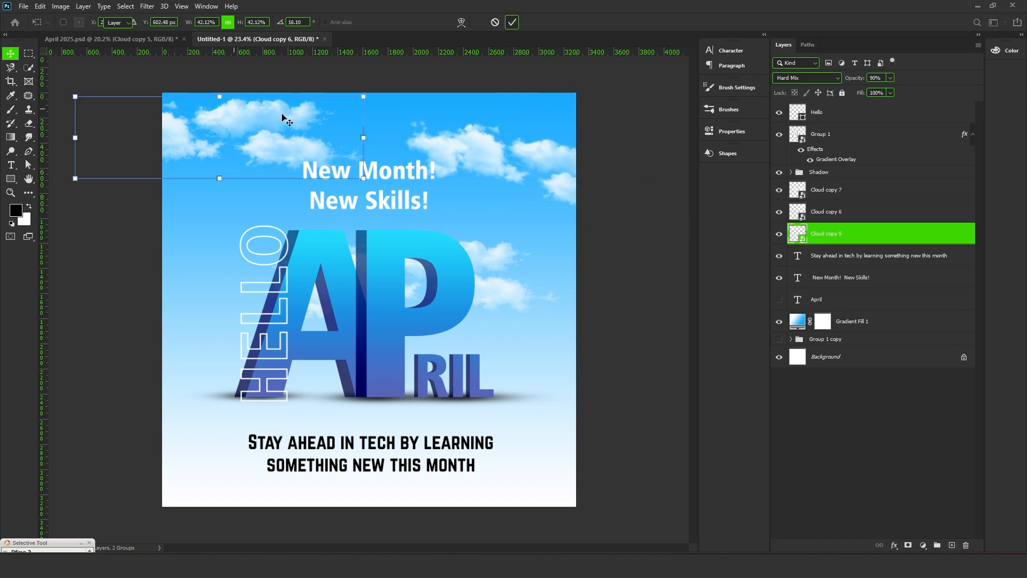
{"action": "left_click", "coordinate": [181, 153]}
{"action": "left_click_drag", "start_coordinate": [225, 126], "coordinate": [196, 148]}
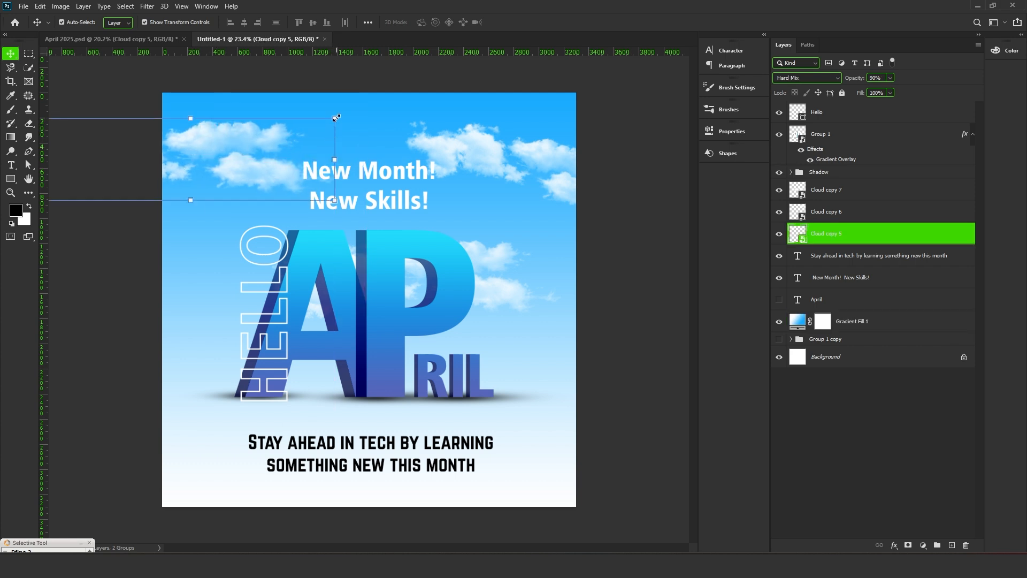
{"action": "left_click_drag", "start_coordinate": [336, 118], "coordinate": [319, 84]}
{"action": "mouse_move", "coordinate": [216, 151]}
{"action": "left_mouse_down"}
{"action": "mouse_move", "coordinate": [230, 153]}
{"action": "mouse_move", "coordinate": [223, 141]}
{"action": "left_mouse_up"}
{"action": "left_click", "coordinate": [512, 22]}
{"action": "left_click_drag", "start_coordinate": [487, 151], "coordinate": [487, 138]}
- Bring the cloud behind the P above all other layers and slightly enlarge it across the A and P letters
{"action": "left_click", "coordinate": [490, 262]}
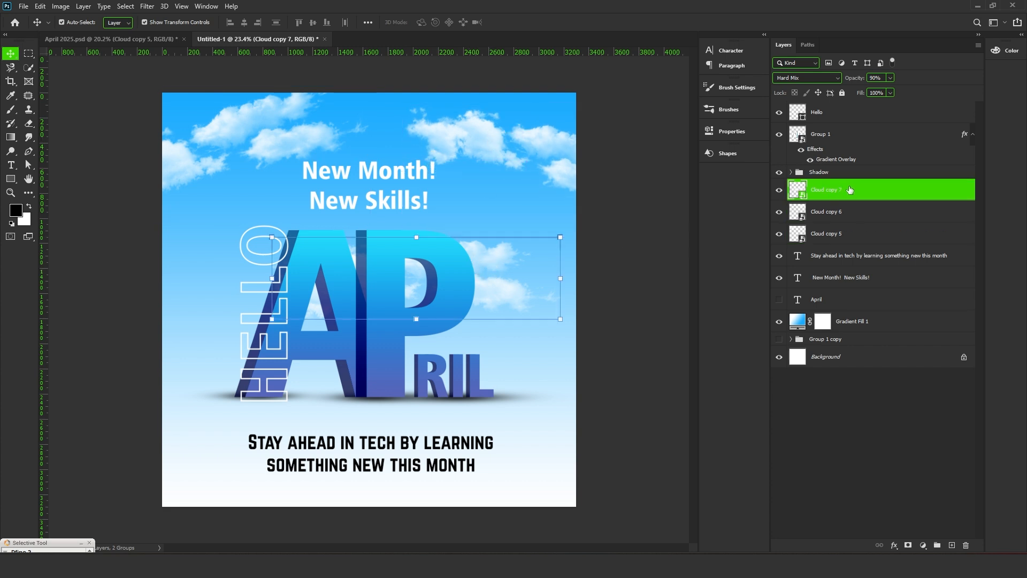
{"action": "left_click_drag", "start_coordinate": [847, 189], "coordinate": [845, 112]}
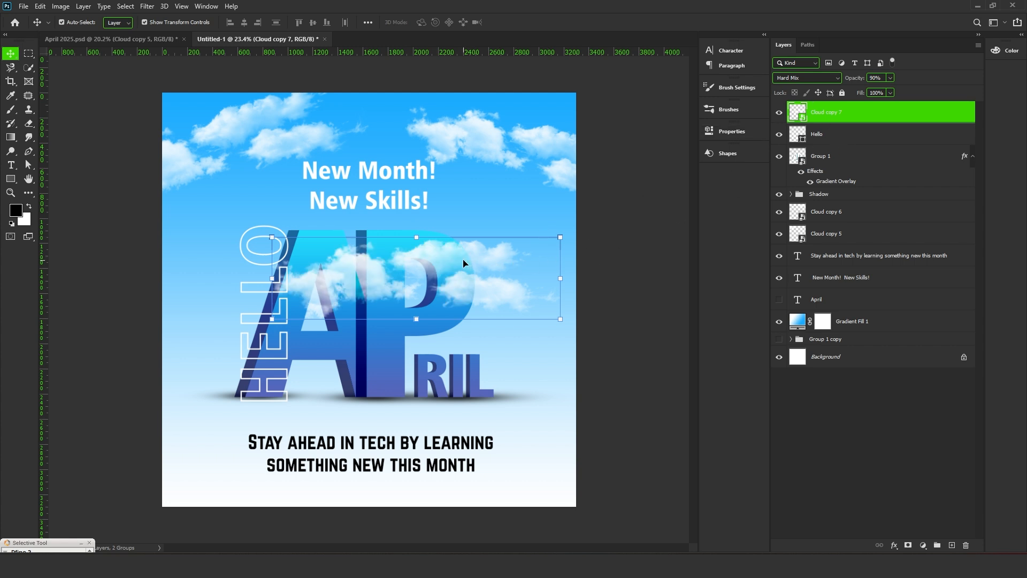
{"action": "left_click_drag", "start_coordinate": [487, 257], "coordinate": [424, 278]}
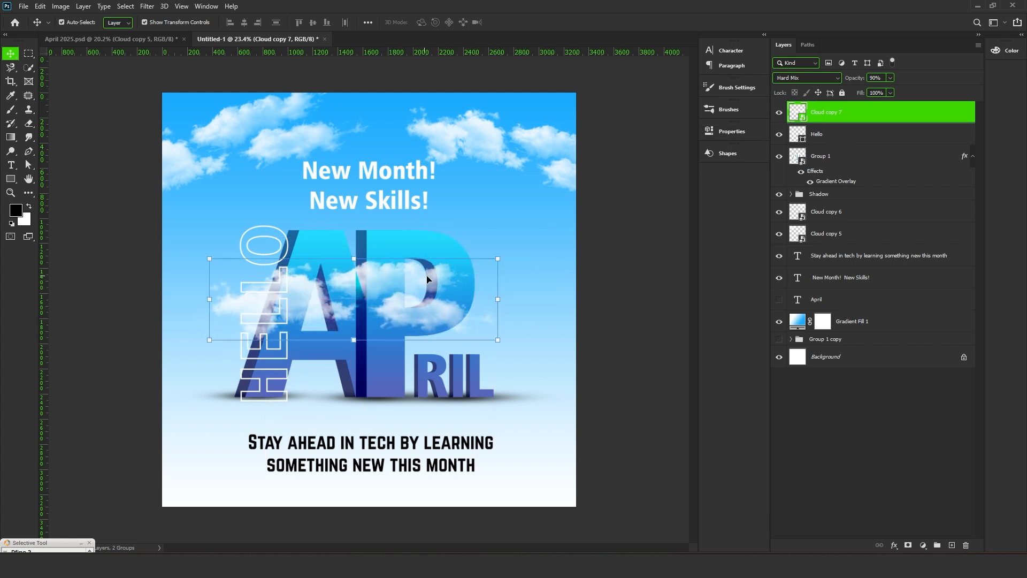
{"action": "left_click_drag", "start_coordinate": [506, 252], "coordinate": [543, 242]}
{"action": "left_click_drag", "start_coordinate": [395, 286], "coordinate": [381, 289]}
{"action": "left_click", "coordinate": [512, 22]}
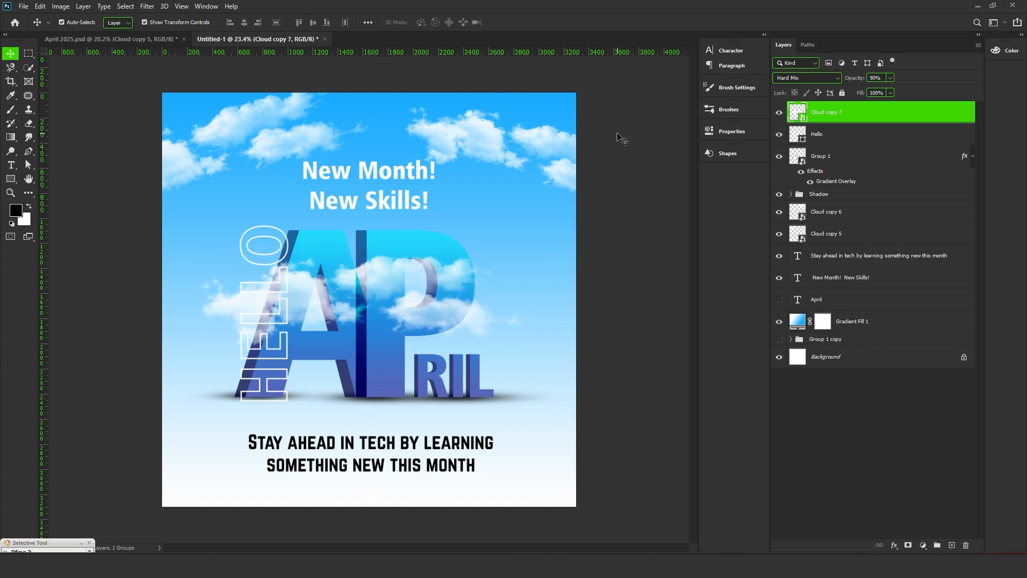
{"action": "left_click", "coordinate": [621, 139]}
{"action": "scroll", "coordinate": [541, 219], "scroll_direction": "down", "scroll_amount": 1}
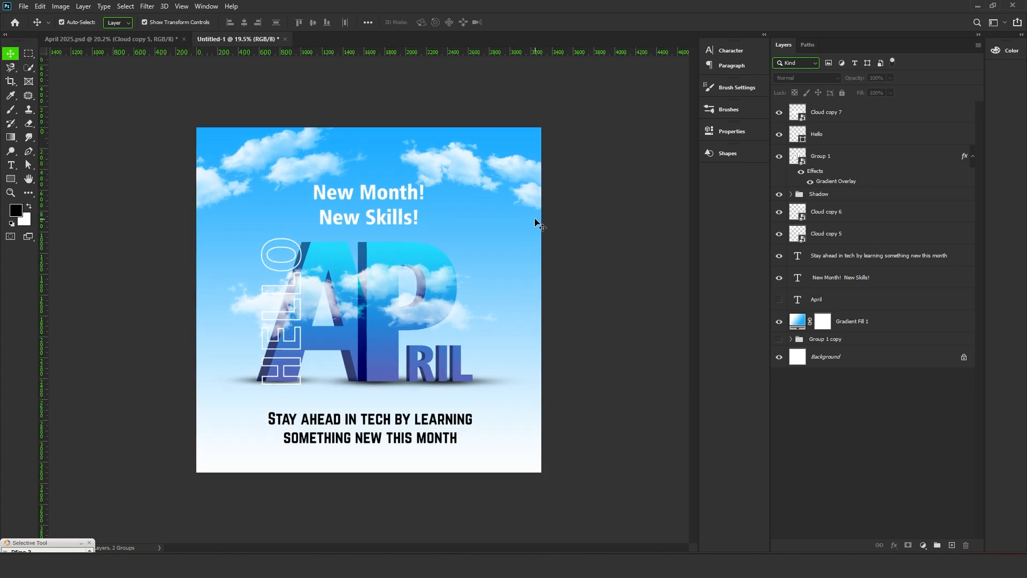
{"action": "scroll", "coordinate": [535, 220], "scroll_direction": "up", "scroll_amount": 1}
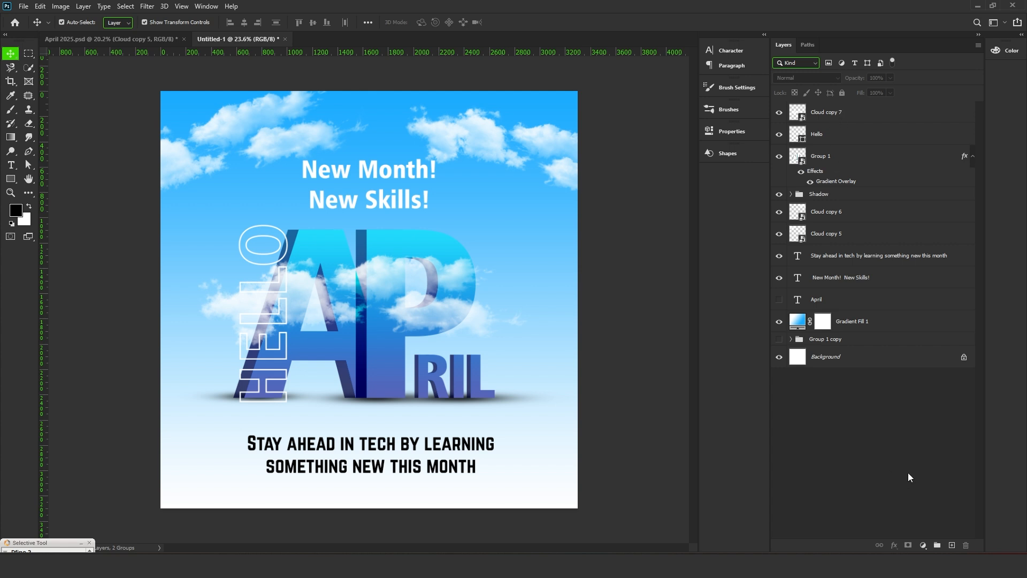
- Add a Color Lookup adjustment layer above all layers using the 2Strip.look 3DLUT file
{"action": "left_click", "coordinate": [924, 546]}
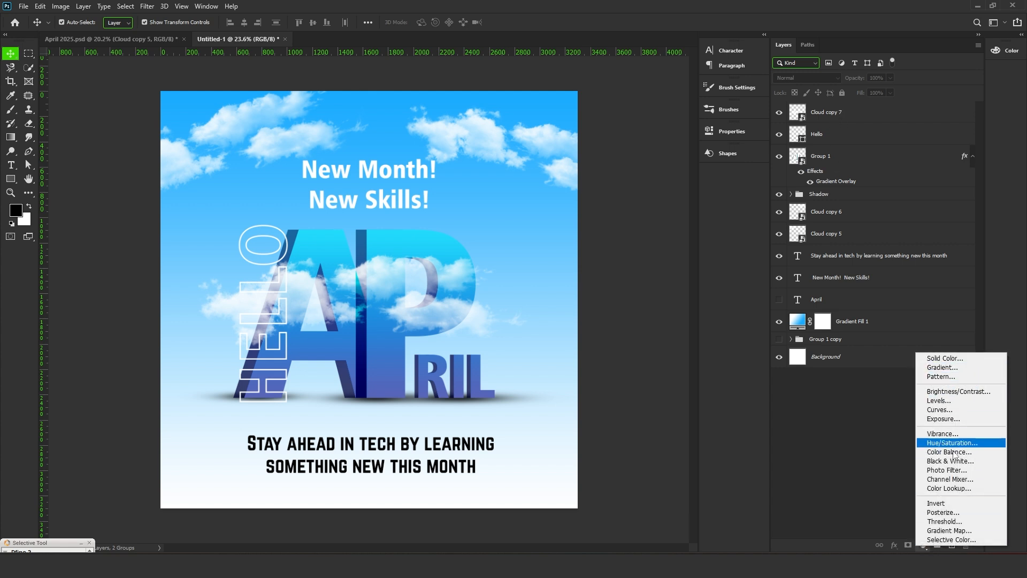
{"action": "left_click", "coordinate": [949, 488]}
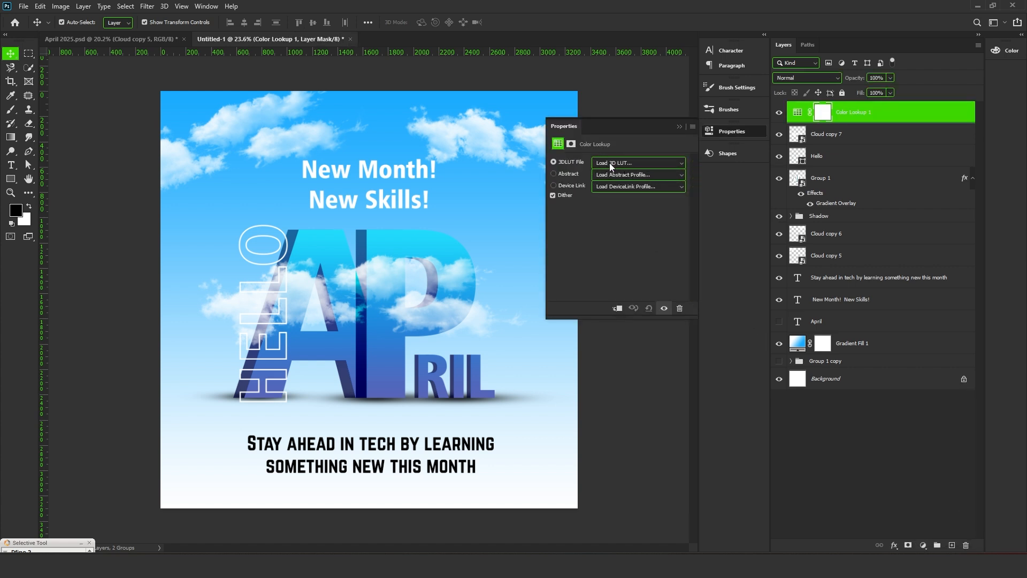
{"action": "left_click", "coordinate": [624, 163]}
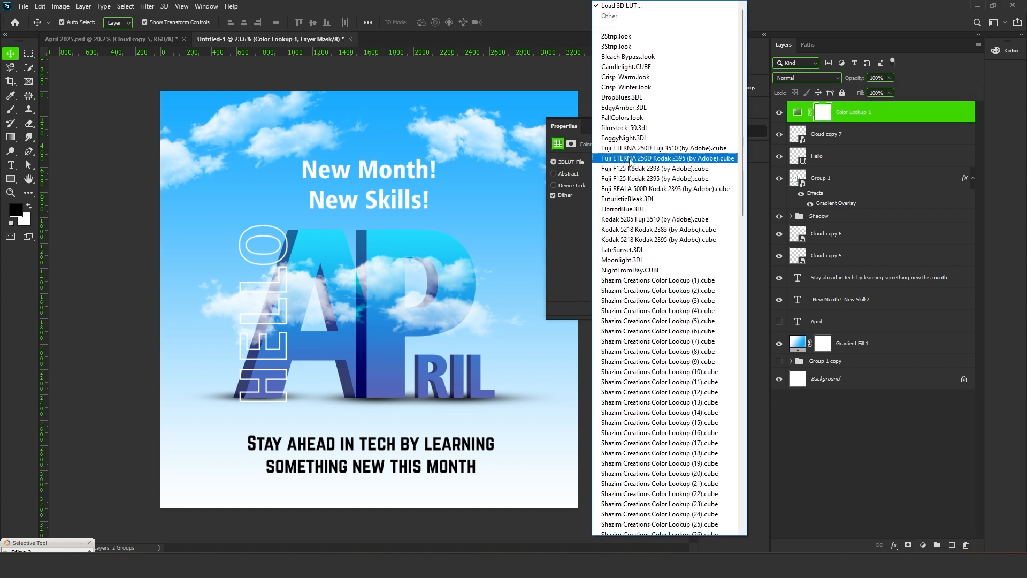
{"action": "left_click", "coordinate": [617, 37]}
{"action": "left_click", "coordinate": [678, 127]}
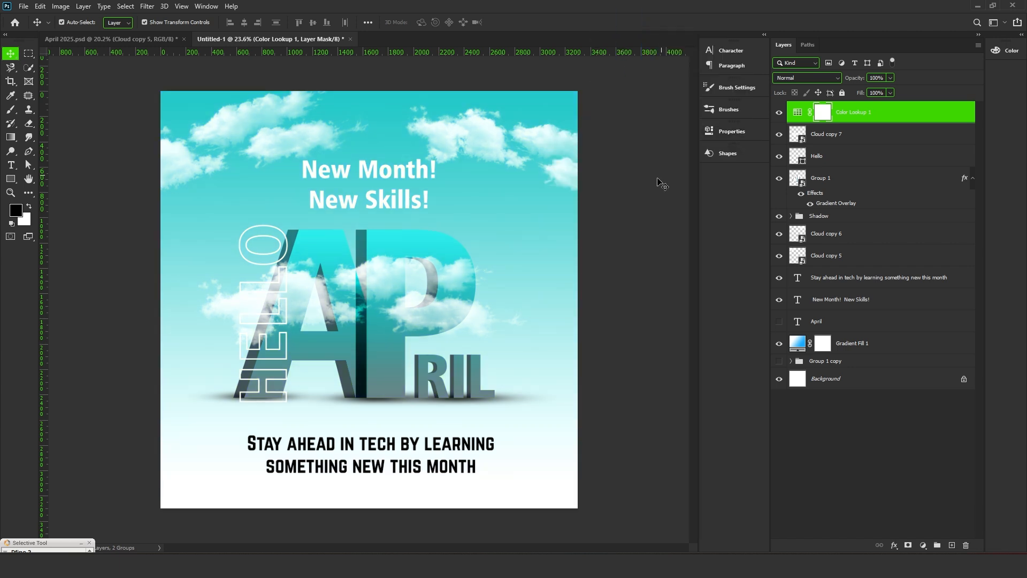
- Preview the Color Lookup layer's 3DLUT presets one after another from 3Strip.look and settle on filmstock_50.3dl
{"action": "double_click", "coordinate": [797, 112]}
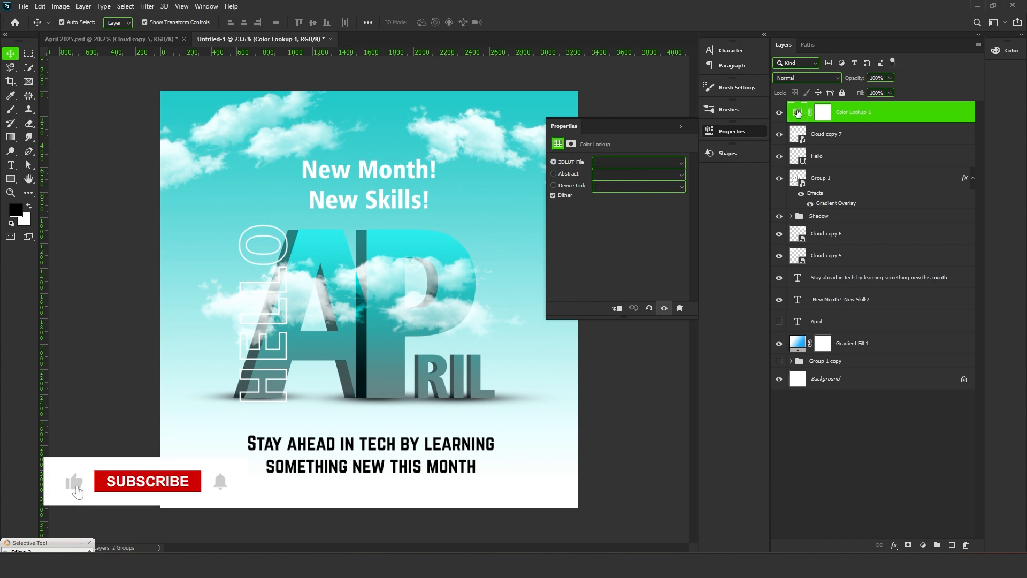
{"action": "left_click", "coordinate": [646, 162]}
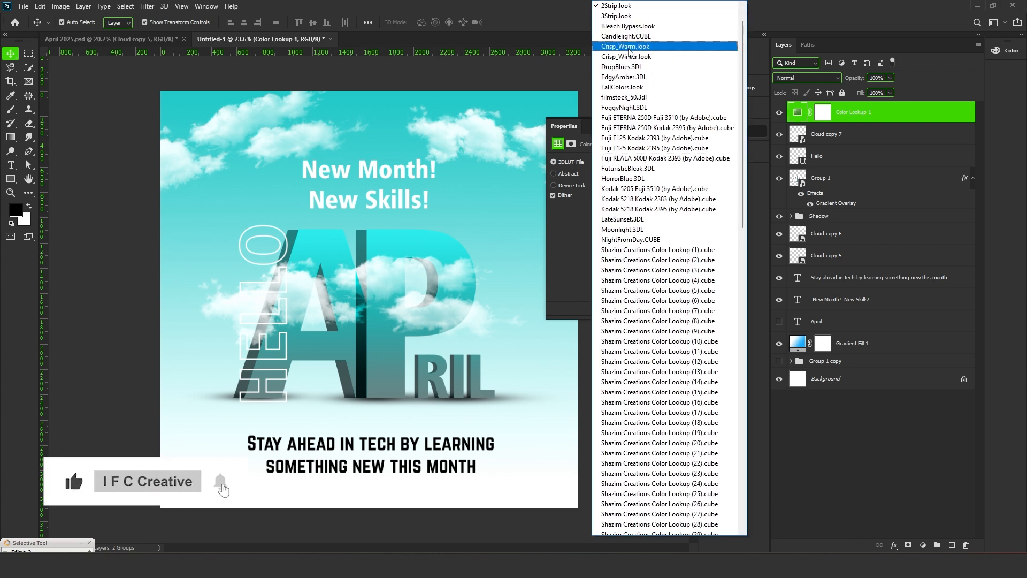
{"action": "left_click", "coordinate": [627, 17]}
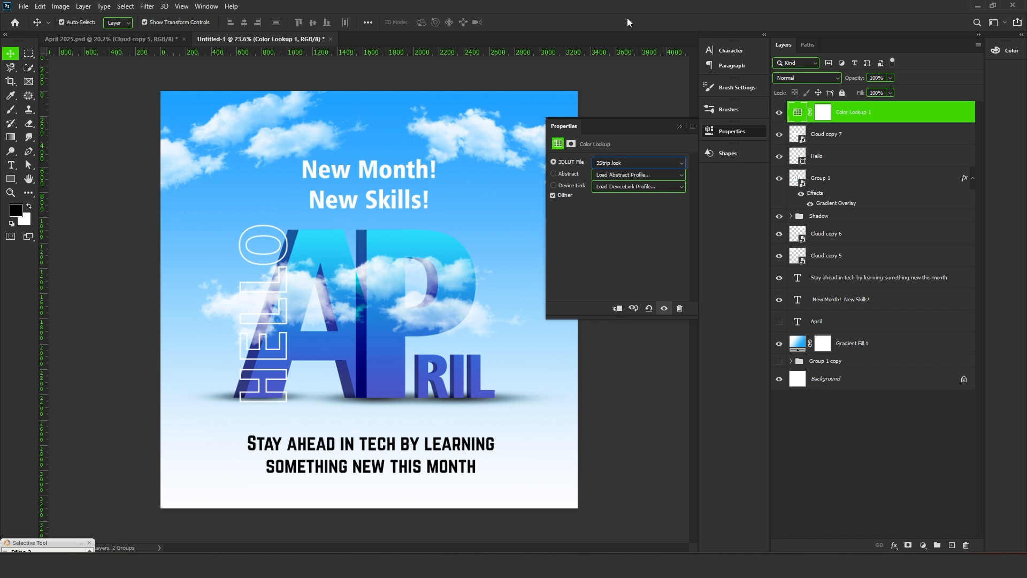
{"action": "key", "text": "Down"}
{"action": "key", "text": "Down"}
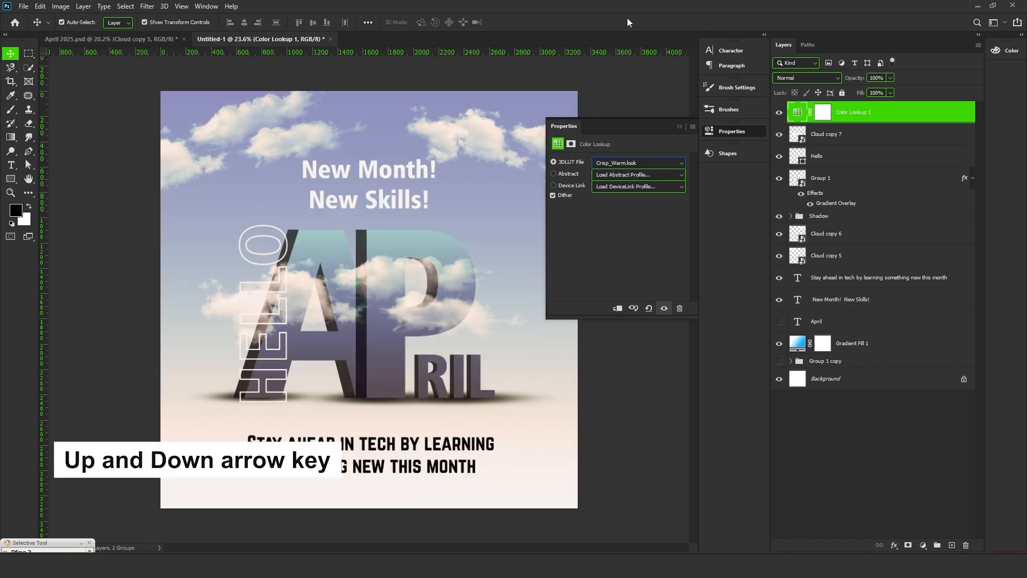
{"action": "key", "text": "Down"}
{"action": "key", "text": "Down"}
{"action": "key", "text": "Down"}
{"action": "key", "text": "Down"}
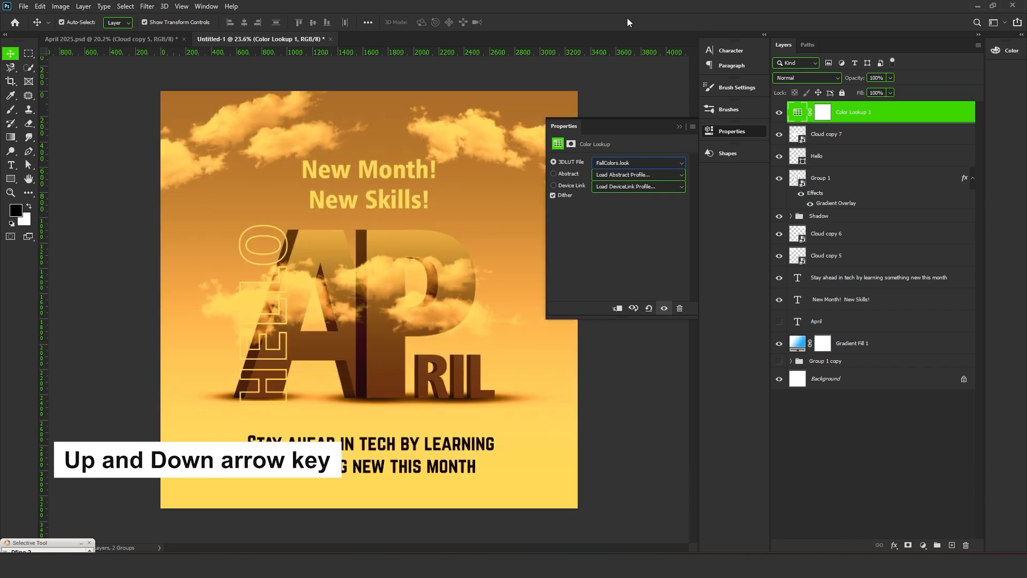
{"action": "key", "text": "Down"}
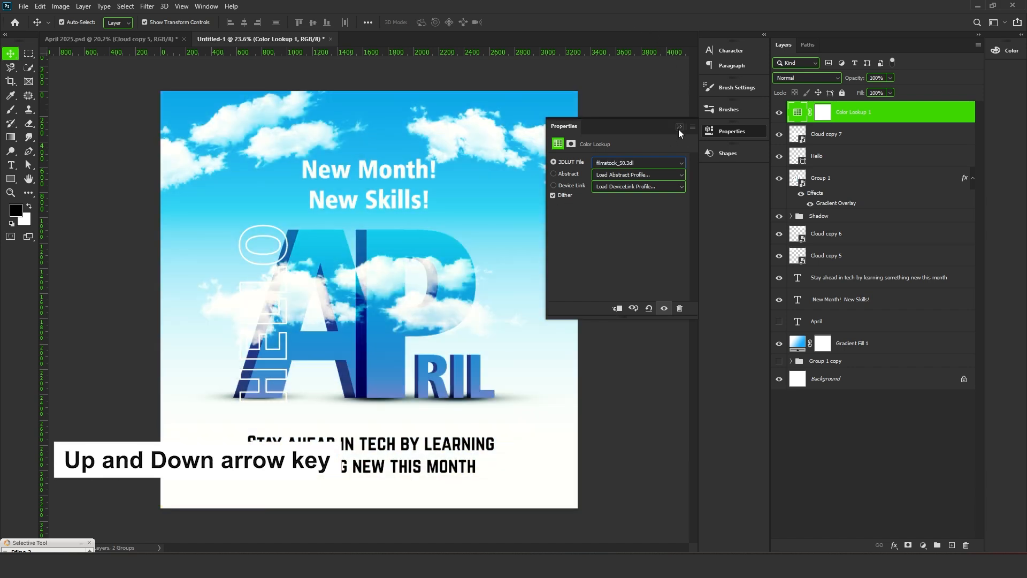